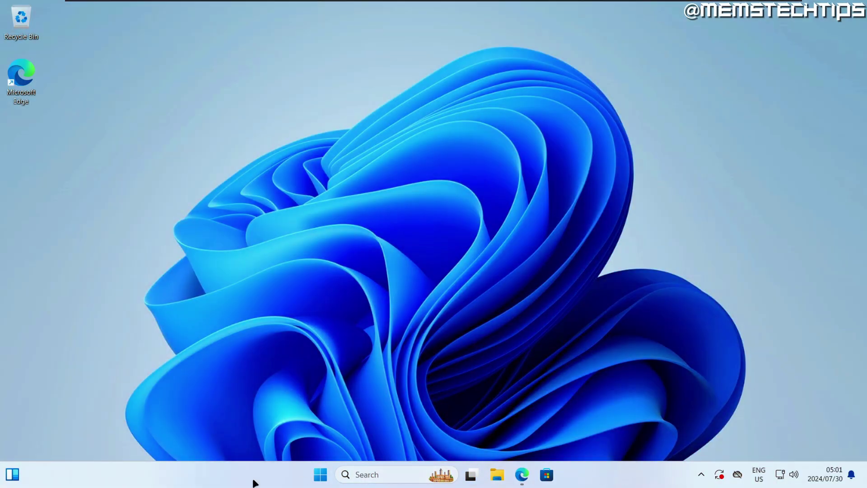
{"action": "left_click", "coordinate": [320, 474]}
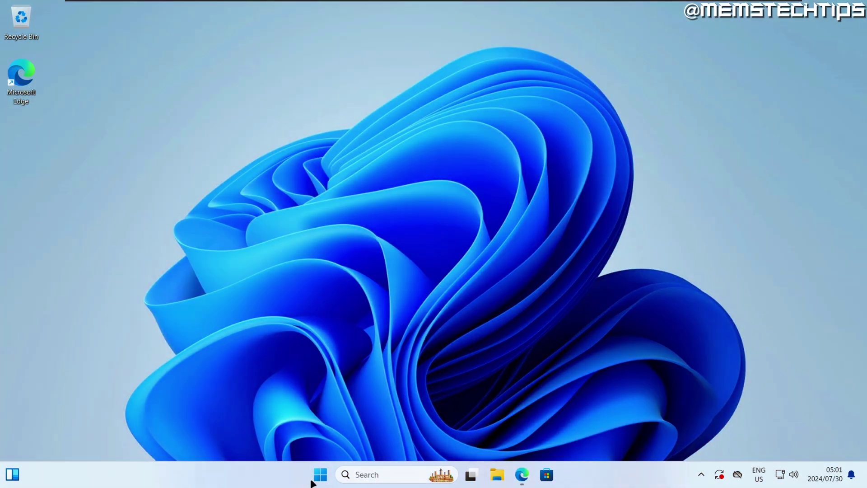
{"action": "left_click", "coordinate": [320, 475]}
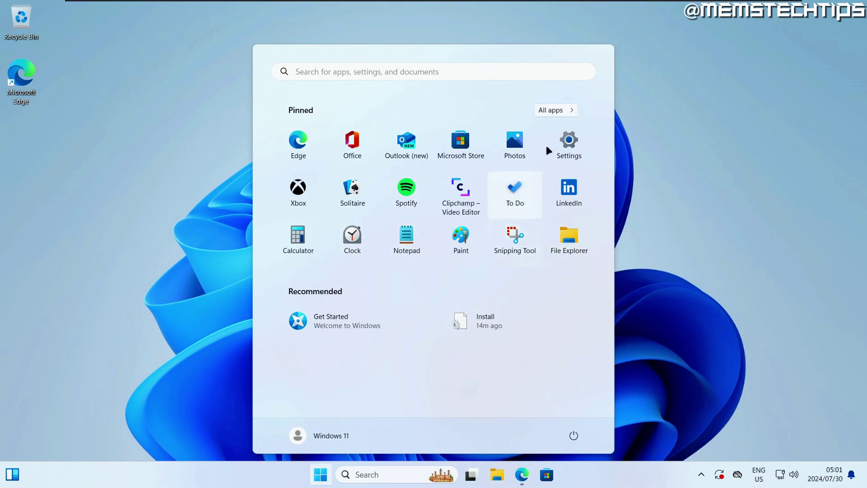
{"action": "left_click", "coordinate": [555, 111]}
{"action": "left_click", "coordinate": [692, 302]}
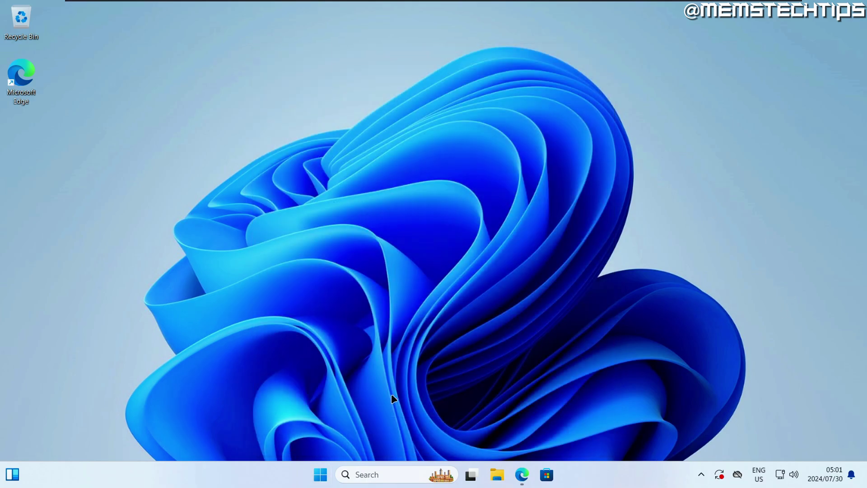
{"action": "left_click", "coordinate": [329, 475]}
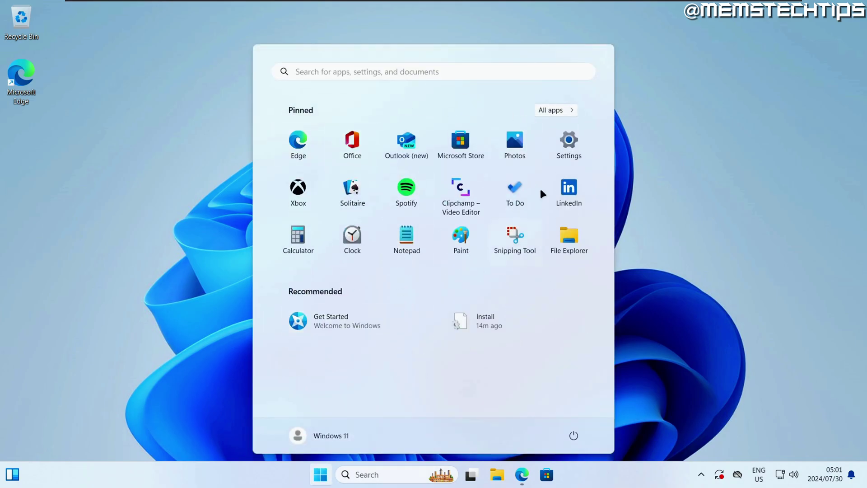
{"action": "left_click", "coordinate": [721, 345]}
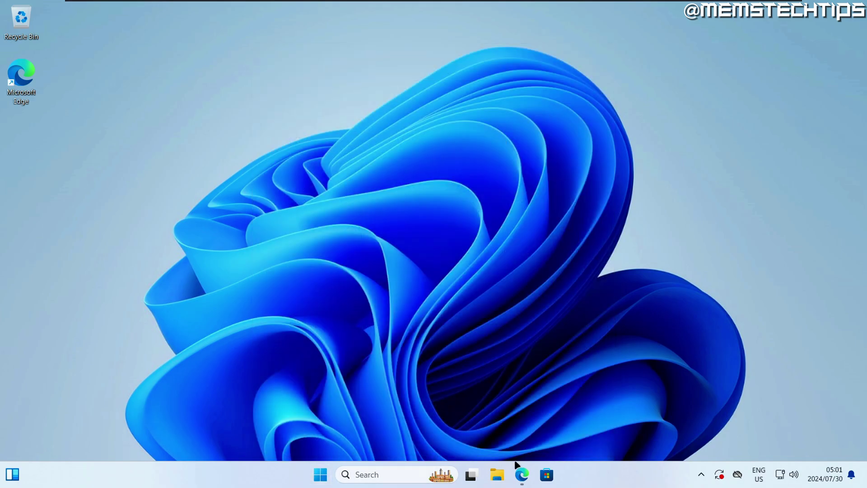
Step: Switch to Microsoft Edge and open the RetroBar 1.16 release page from the dremin/RetroBar GitHub repository
{"action": "left_click", "coordinate": [521, 474]}
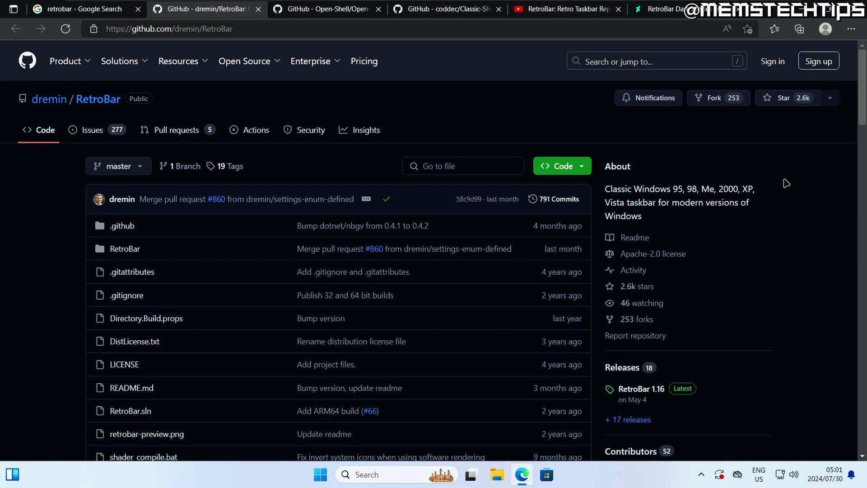
{"action": "triple_click", "coordinate": [651, 216]}
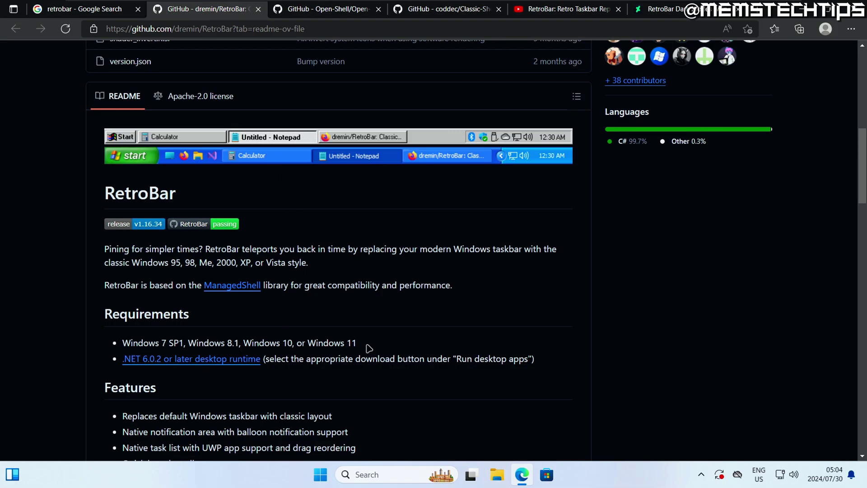
{"action": "key", "text": "alt+Left"}
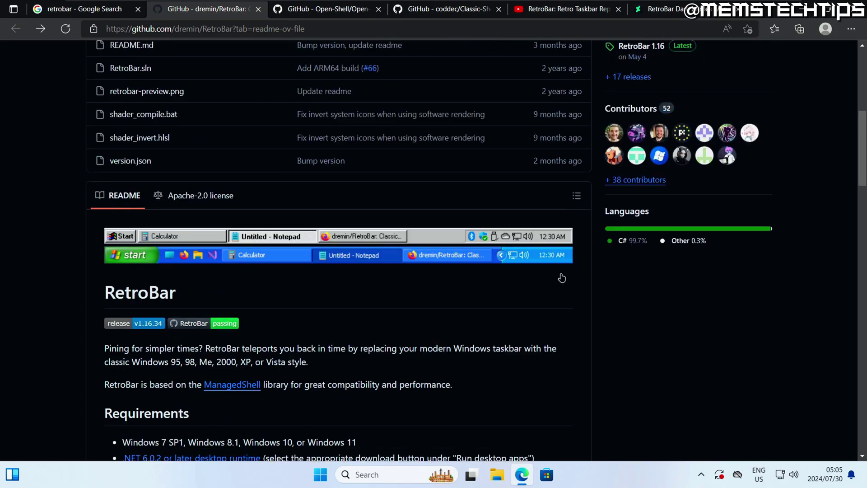
{"action": "scroll", "coordinate": [562, 278], "scroll_direction": "up", "scroll_amount": 3}
{"action": "left_click", "coordinate": [637, 197]}
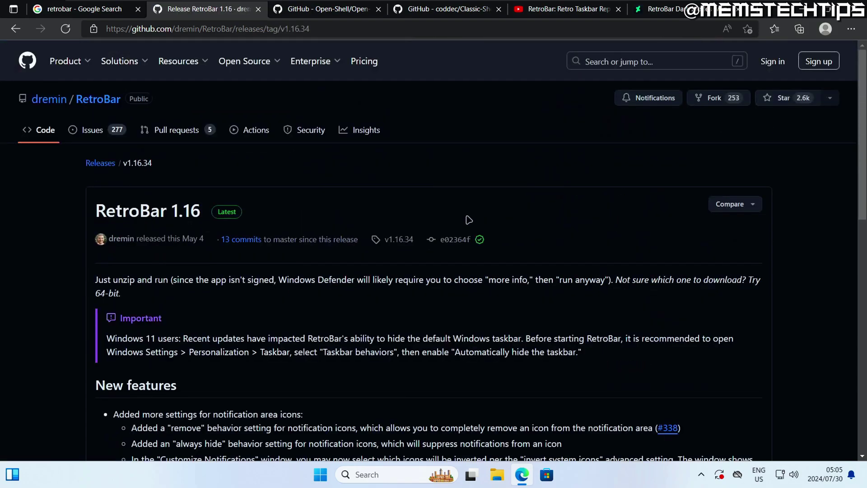
Step: Download RetroBar.64-bit.zip from the release assets and show the file in the Downloads folder
{"action": "scroll", "coordinate": [469, 220], "scroll_direction": "down", "scroll_amount": 15}
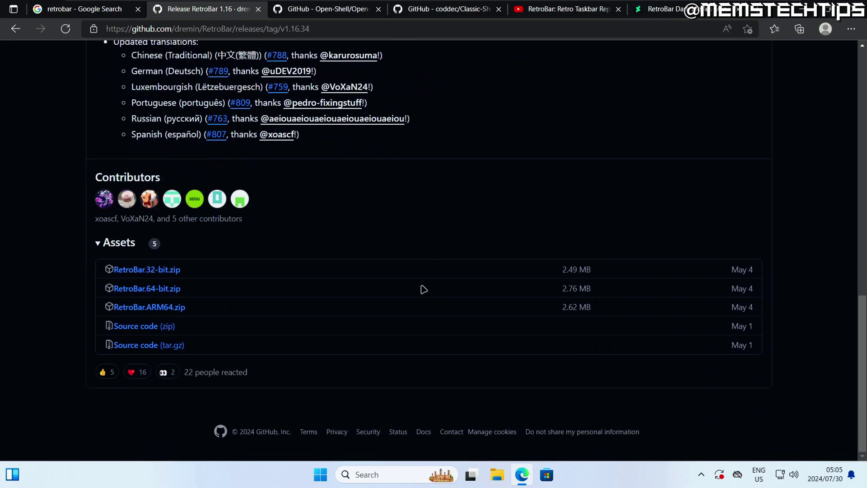
{"action": "left_click", "coordinate": [165, 291]}
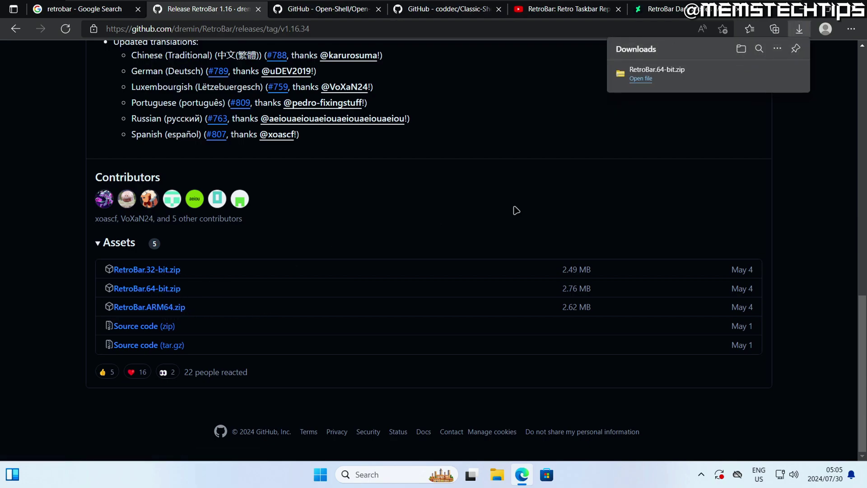
{"action": "left_click", "coordinate": [684, 80]}
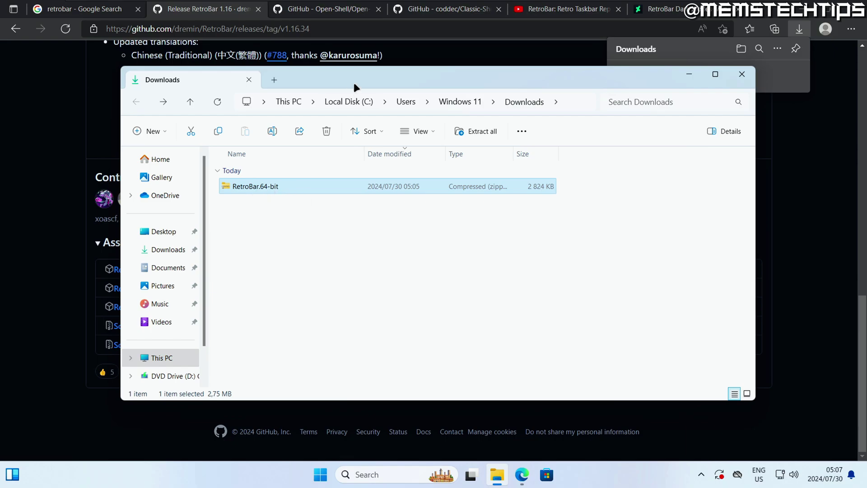
Step: Open a second File Explorer window at Local Disk (C:) and place it beside the Downloads window
{"action": "left_click_drag", "start_coordinate": [355, 84], "coordinate": [288, 82]}
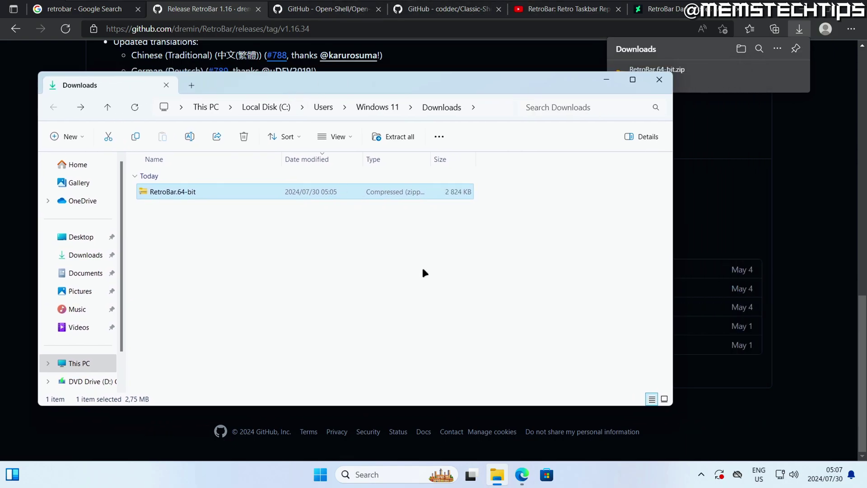
{"action": "right_click", "coordinate": [497, 472]}
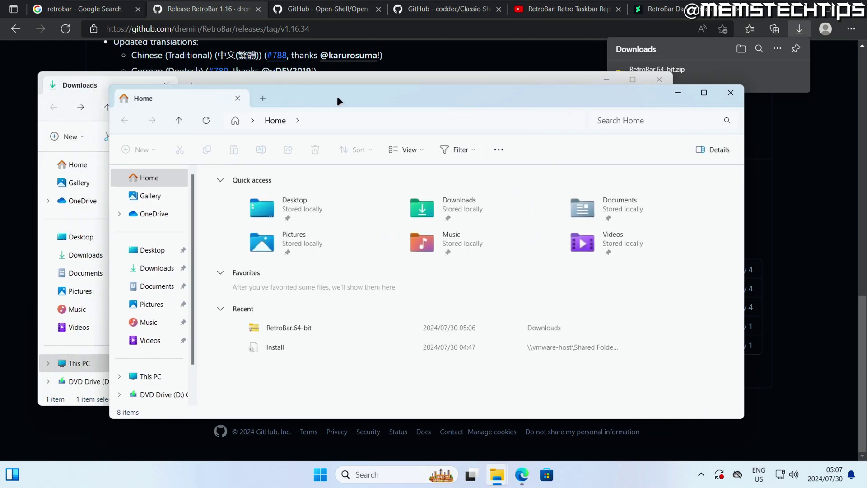
{"action": "left_click_drag", "start_coordinate": [337, 96], "coordinate": [609, 93]}
{"action": "left_click", "coordinate": [376, 369]}
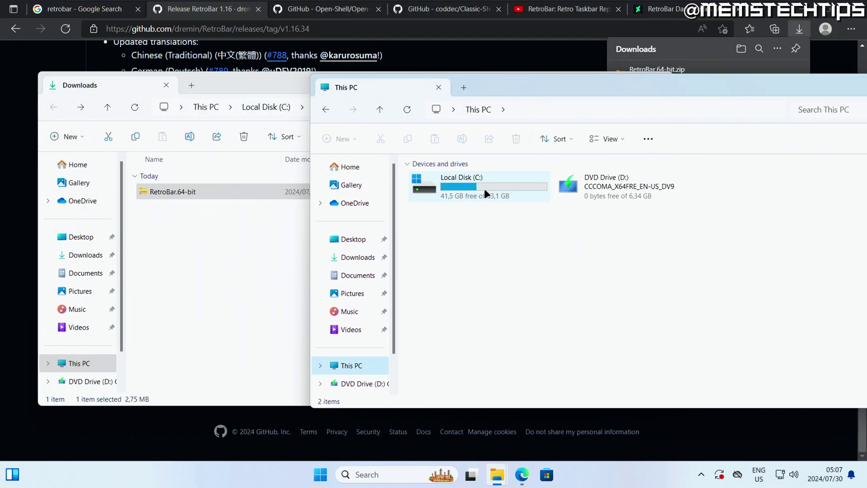
{"action": "double_click", "coordinate": [483, 186]}
{"action": "left_click_drag", "start_coordinate": [494, 86], "coordinate": [513, 85]}
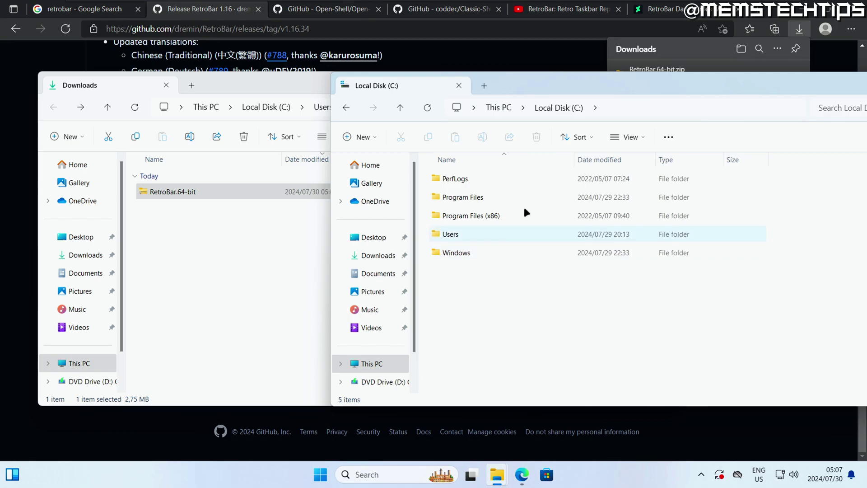
Step: Extract the RetroBar.64-bit archive to C:\RetroBar.64-bit and move the extracted folder's window towards the middle of the screen
{"action": "left_click", "coordinate": [162, 194]}
{"action": "left_click_drag", "start_coordinate": [168, 194], "coordinate": [463, 279]}
{"action": "left_click", "coordinate": [505, 285]}
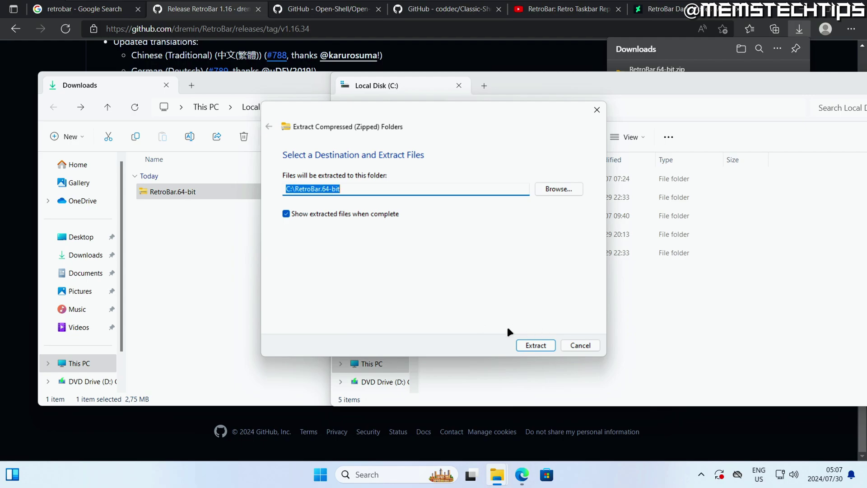
{"action": "left_click", "coordinate": [535, 345]}
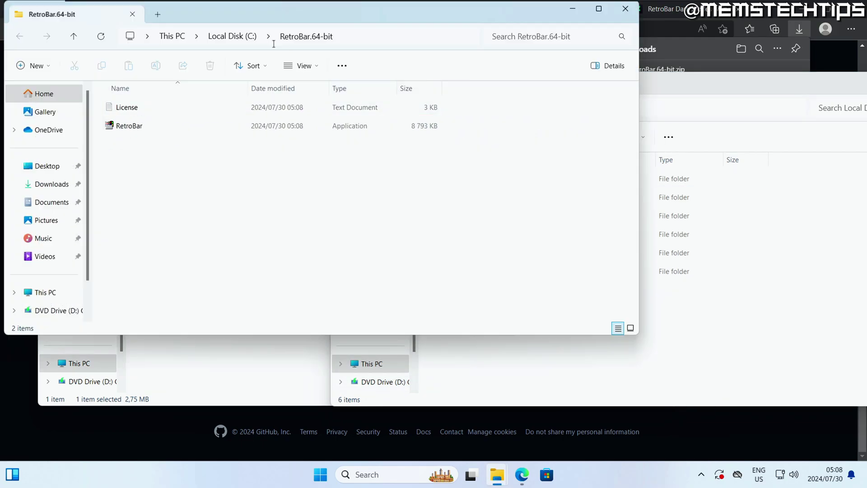
{"action": "left_click_drag", "start_coordinate": [271, 9], "coordinate": [393, 113]}
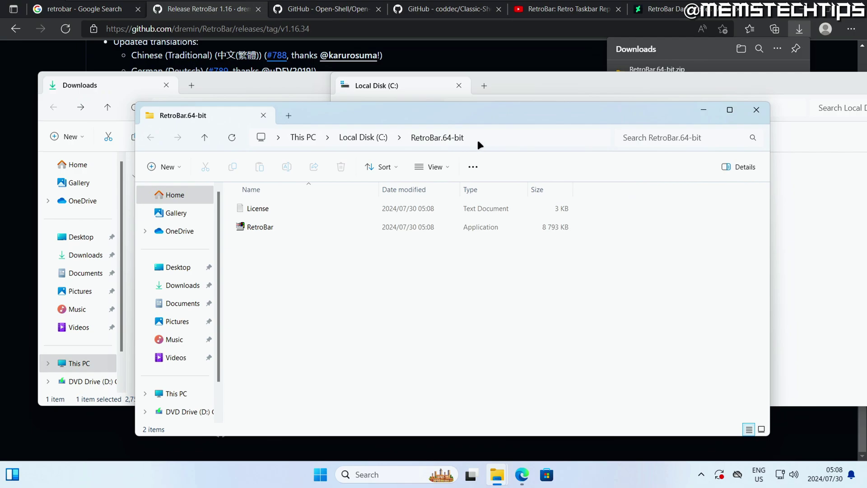
{"action": "left_click_drag", "start_coordinate": [336, 110], "coordinate": [329, 95]}
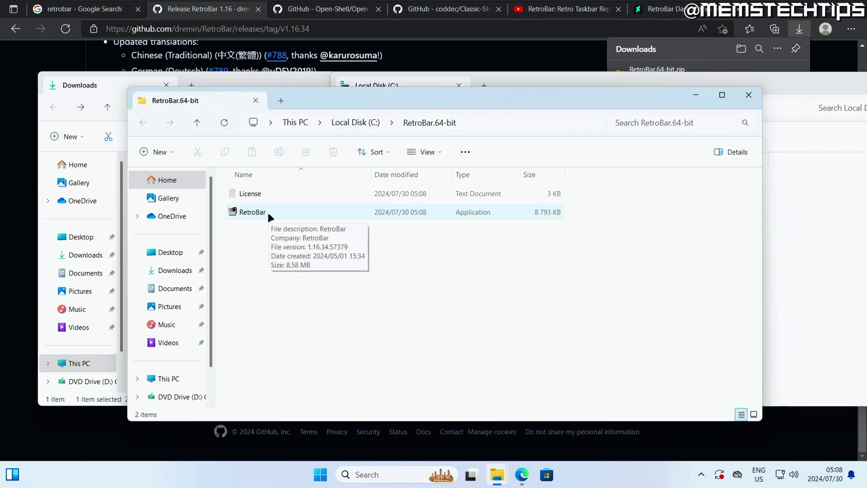
Step: Run RetroBar from the extracted folder, accept the .NET Desktop Runtime download, and launch the application again
{"action": "left_click", "coordinate": [268, 213]}
{"action": "double_click", "coordinate": [268, 212]}
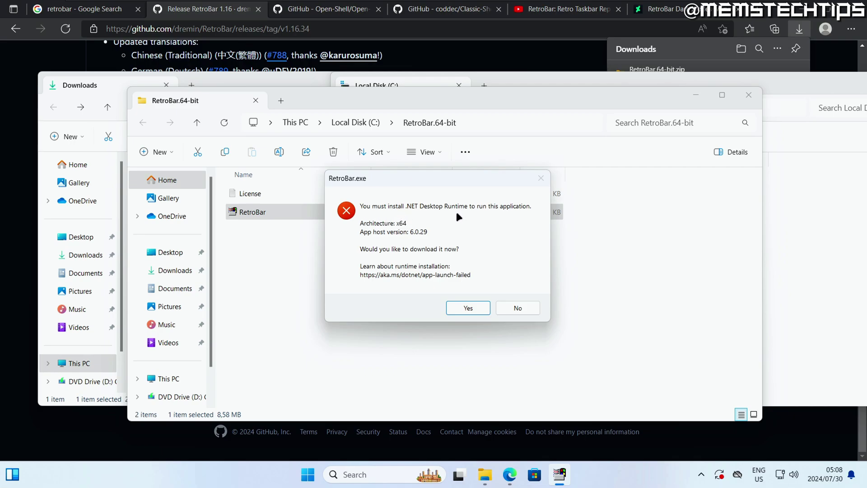
{"action": "left_click", "coordinate": [476, 307]}
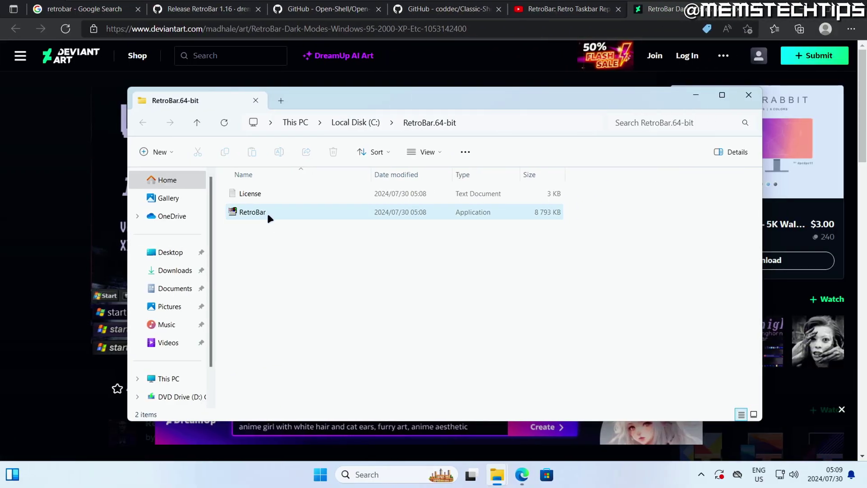
{"action": "double_click", "coordinate": [266, 211]}
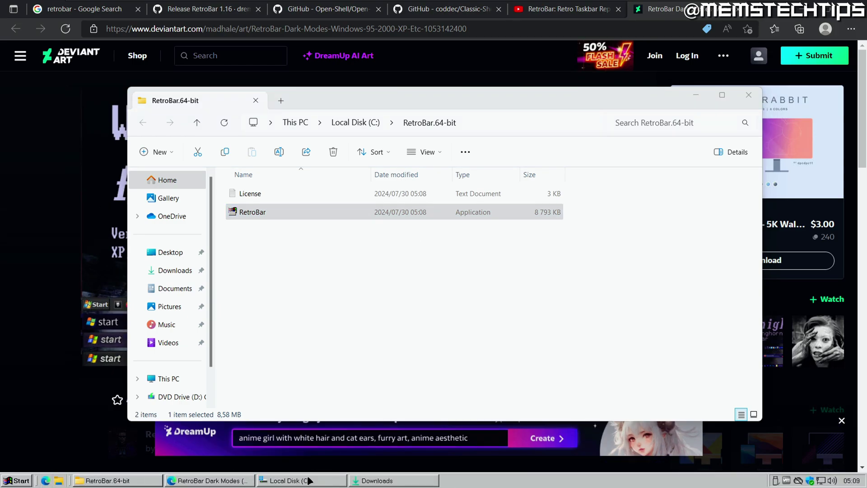
Step: Minimize the browser and all File Explorer windows to reveal the desktop
{"action": "left_click", "coordinate": [801, 9]}
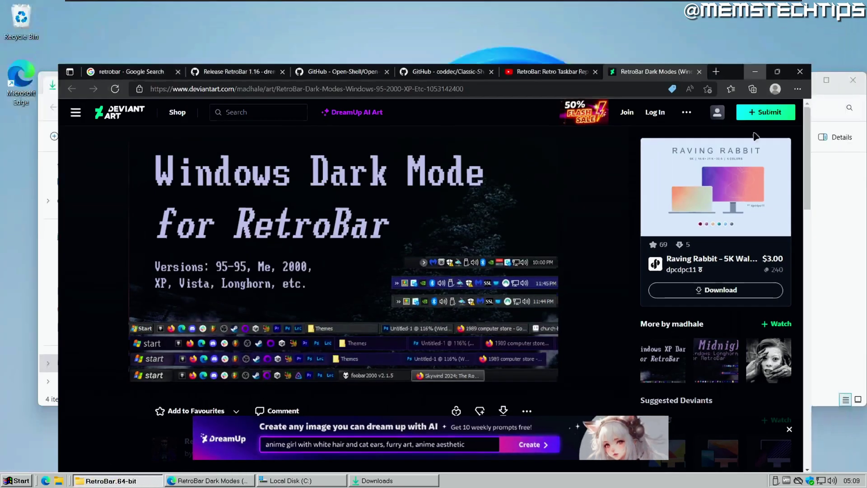
{"action": "left_click", "coordinate": [755, 71]}
{"action": "left_click", "coordinate": [690, 91]}
{"action": "left_click", "coordinate": [605, 77]}
{"action": "left_click", "coordinate": [692, 92]}
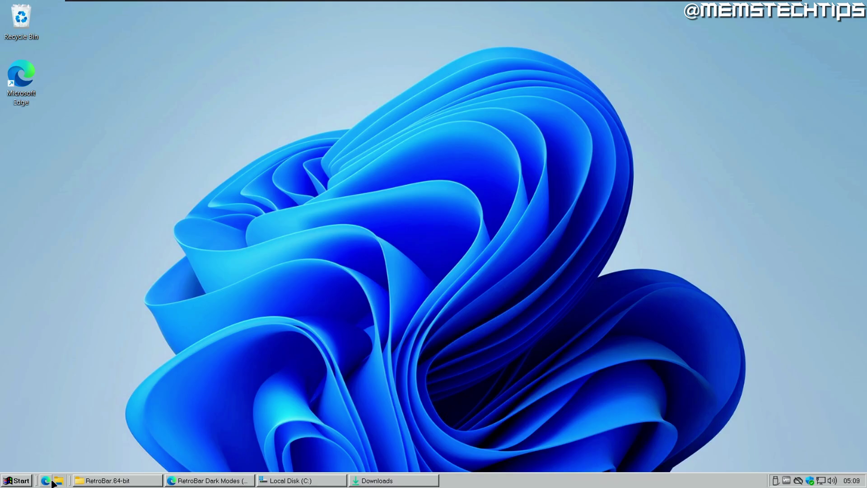
Step: Open the Taskbar page in the Windows Personalization settings
{"action": "left_click", "coordinate": [20, 481]}
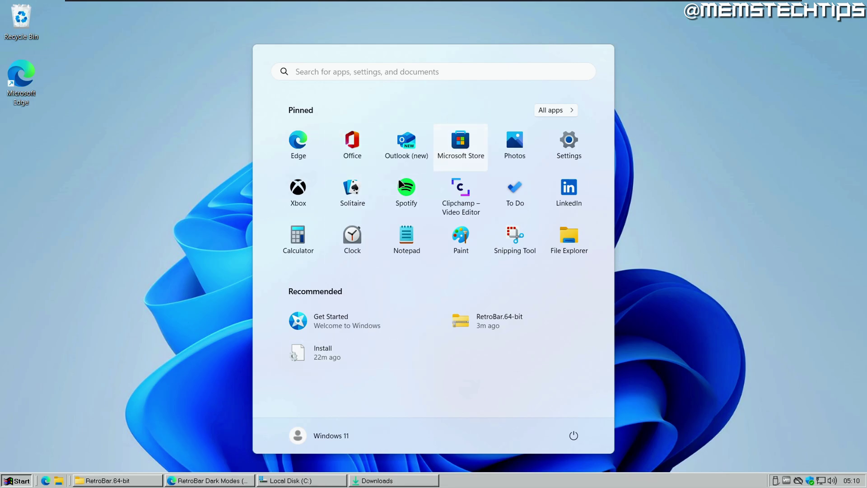
{"action": "left_click", "coordinate": [568, 149]}
{"action": "left_click", "coordinate": [88, 211]}
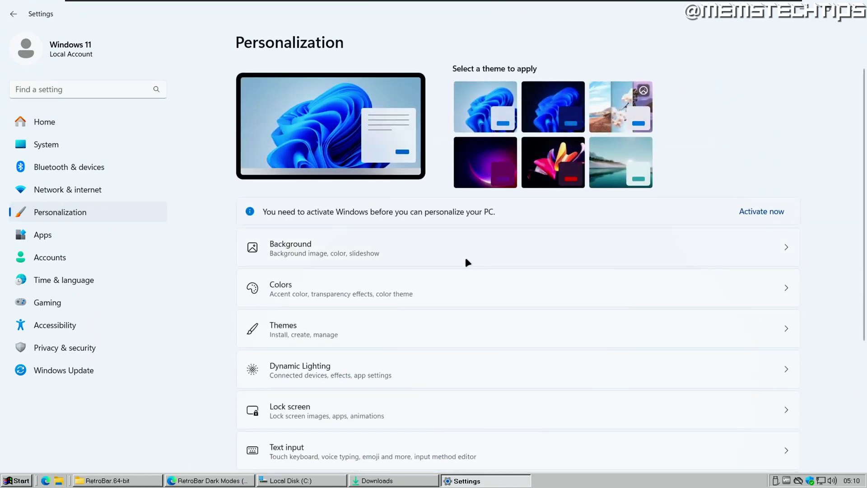
{"action": "scroll", "coordinate": [458, 262], "scroll_direction": "down", "scroll_amount": 4}
{"action": "left_click", "coordinate": [372, 351]}
{"action": "scroll", "coordinate": [538, 316], "scroll_direction": "down", "scroll_amount": 1}
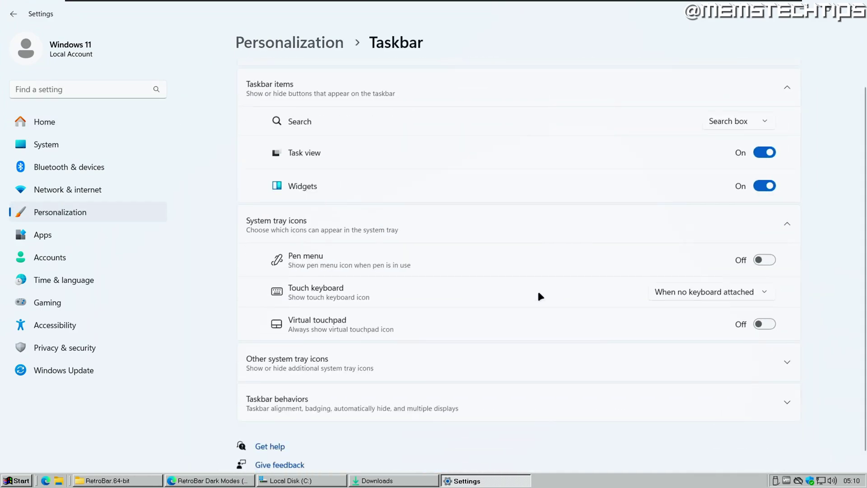
Step: Set the taskbar alignment to Left under Taskbar behaviors, then close Settings and check the Start menu's position
{"action": "left_click", "coordinate": [748, 393]}
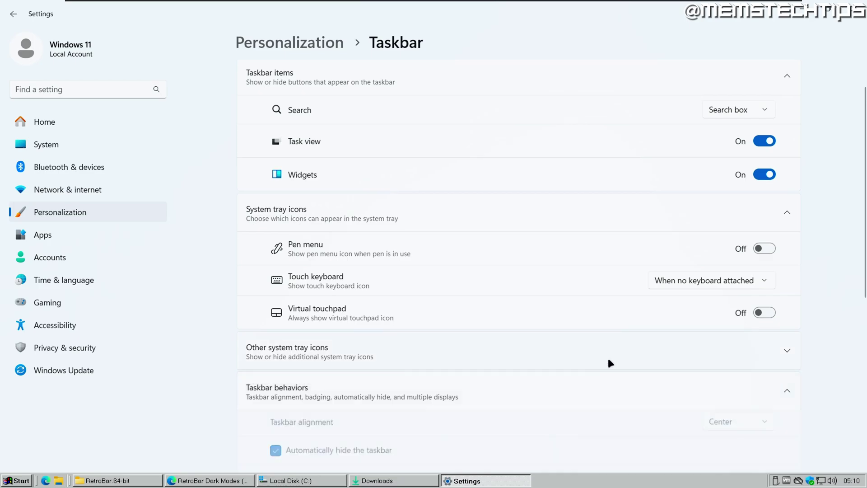
{"action": "scroll", "coordinate": [607, 359], "scroll_direction": "down", "scroll_amount": 5}
{"action": "left_click", "coordinate": [729, 181]}
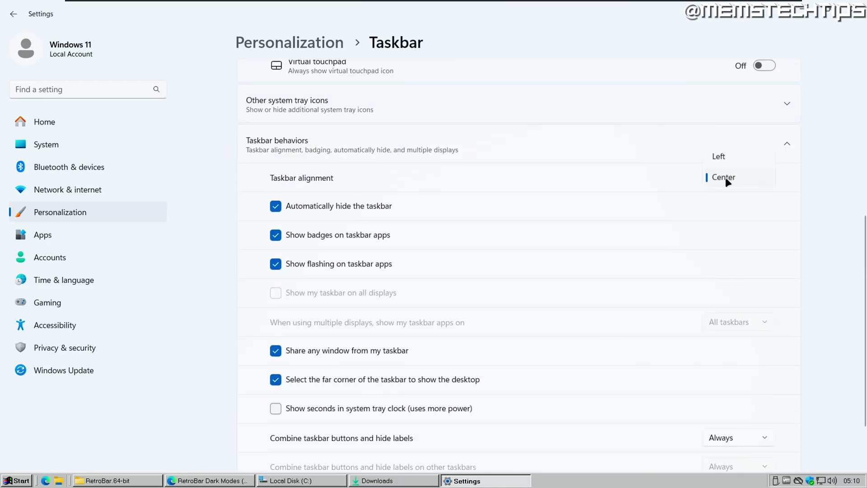
{"action": "left_click", "coordinate": [727, 155]}
{"action": "key", "text": "alt+F4"}
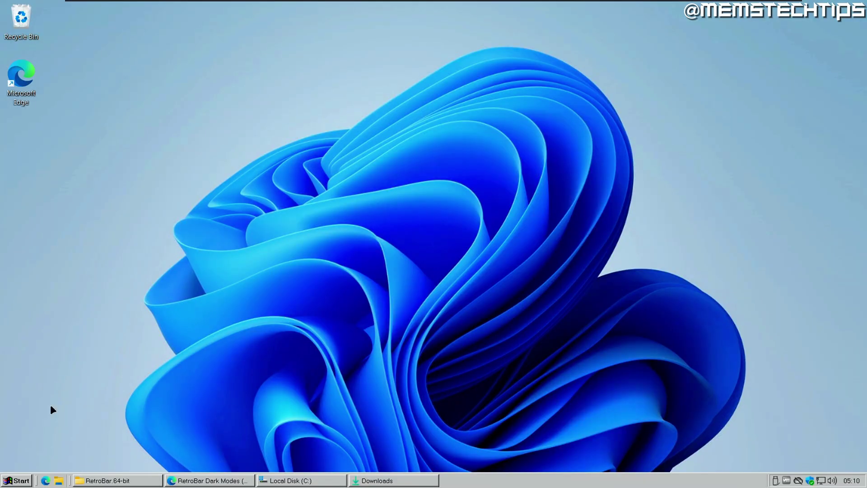
{"action": "key", "text": "super"}
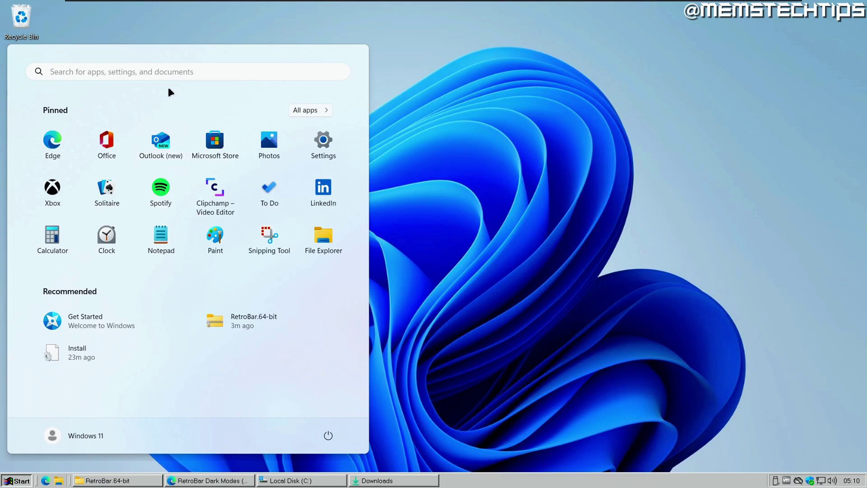
{"action": "left_click", "coordinate": [453, 276]}
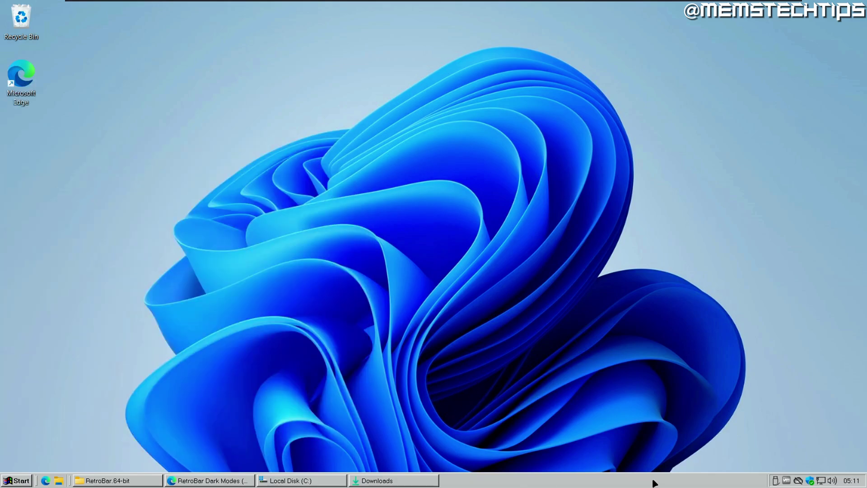
{"action": "right_click", "coordinate": [533, 483]}
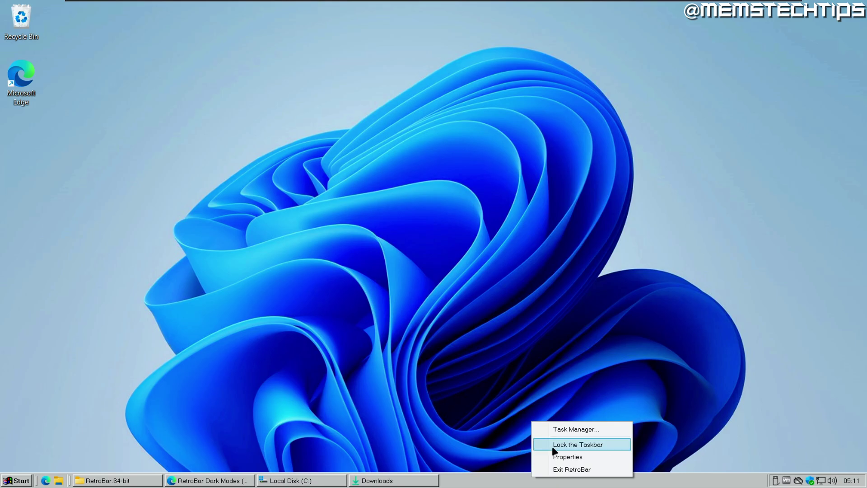
{"action": "left_click", "coordinate": [589, 473]}
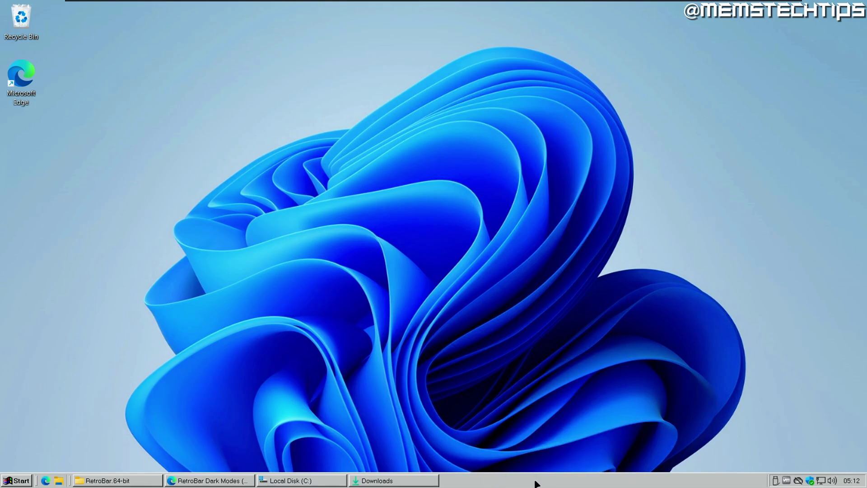
Step: Move the unlocked taskbar to the right edge of the screen, over to the left edge, and back to the bottom
{"action": "left_click_drag", "start_coordinate": [535, 481], "coordinate": [813, 310]}
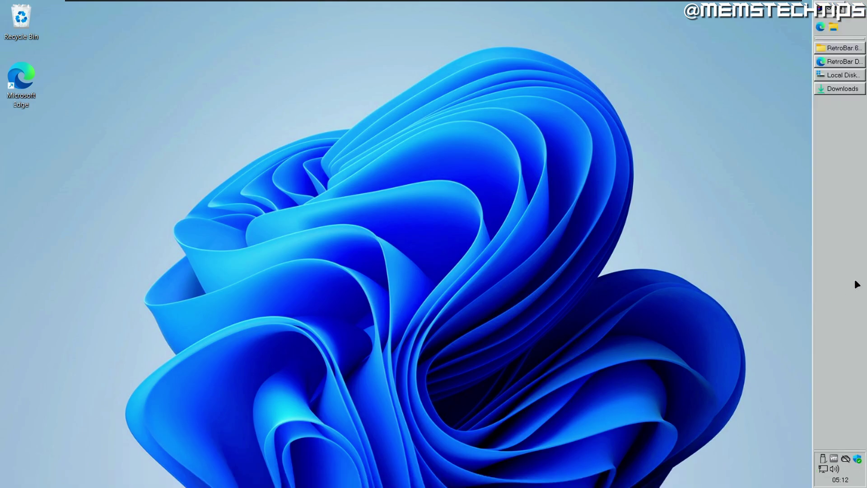
{"action": "left_click_drag", "start_coordinate": [855, 278], "coordinate": [7, 167]}
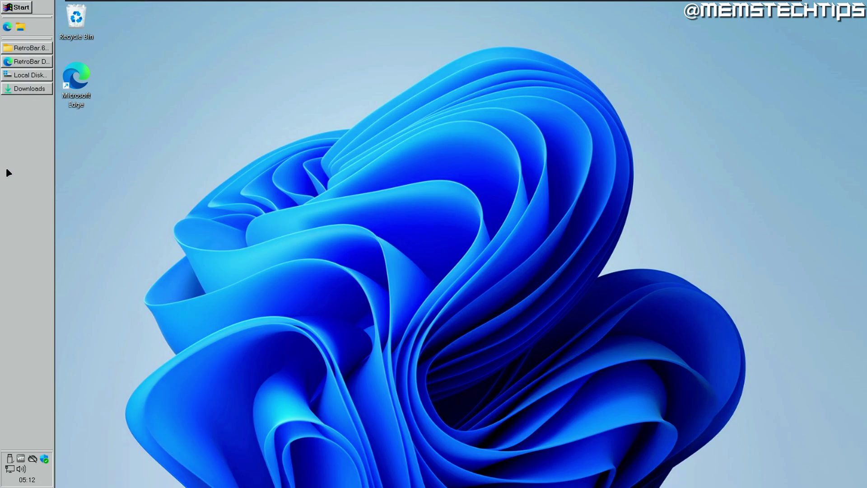
{"action": "left_click_drag", "start_coordinate": [7, 168], "coordinate": [212, 371]}
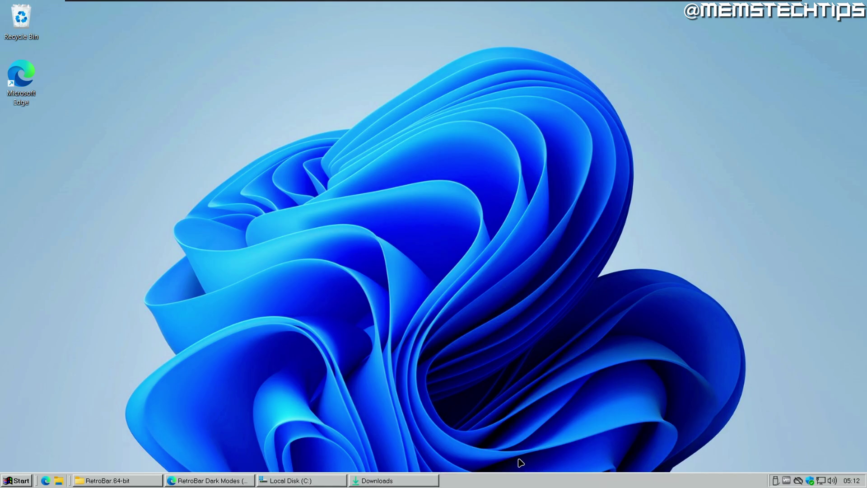
Step: Lock the taskbar and open the RetroBar Properties dialog, placing it near the middle of the desktop
{"action": "right_click", "coordinate": [533, 480]}
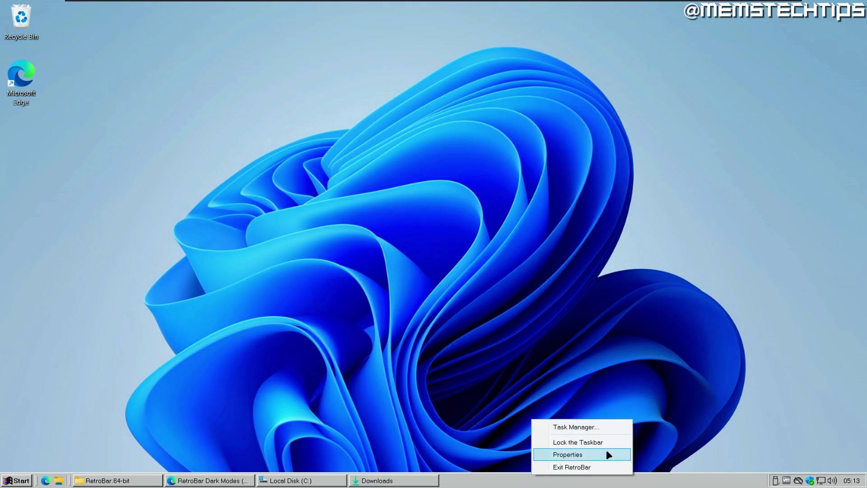
{"action": "left_click", "coordinate": [579, 443]}
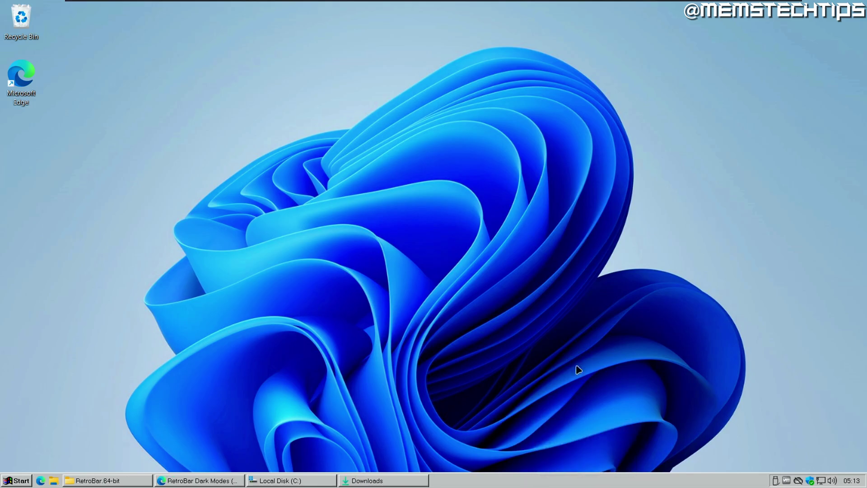
{"action": "right_click", "coordinate": [524, 482]}
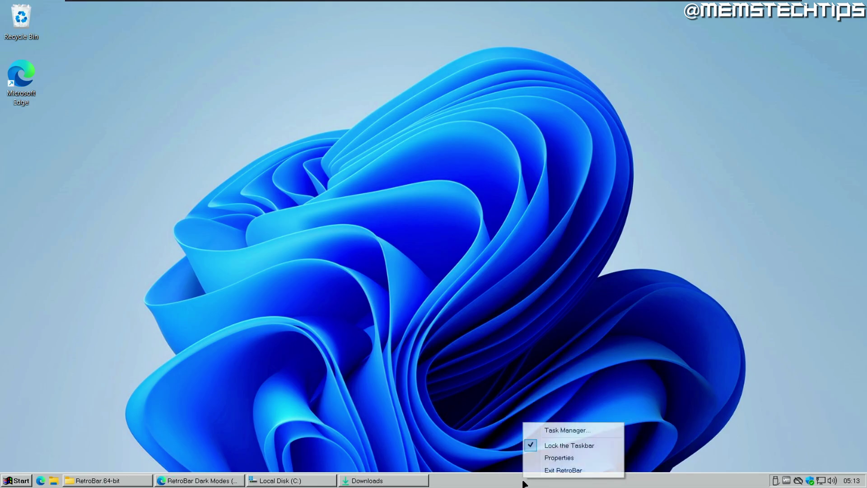
{"action": "left_click", "coordinate": [582, 458]}
{"action": "left_click_drag", "start_coordinate": [131, 148], "coordinate": [424, 111]}
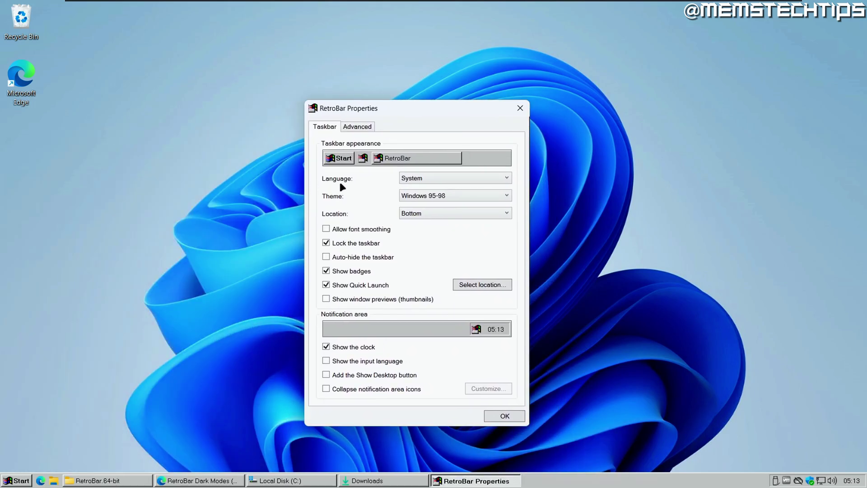
Step: Set the taskbar theme to Windows Vista Aero and close the RetroBar Properties dialog
{"action": "left_click", "coordinate": [443, 178]}
{"action": "left_click", "coordinate": [443, 177]}
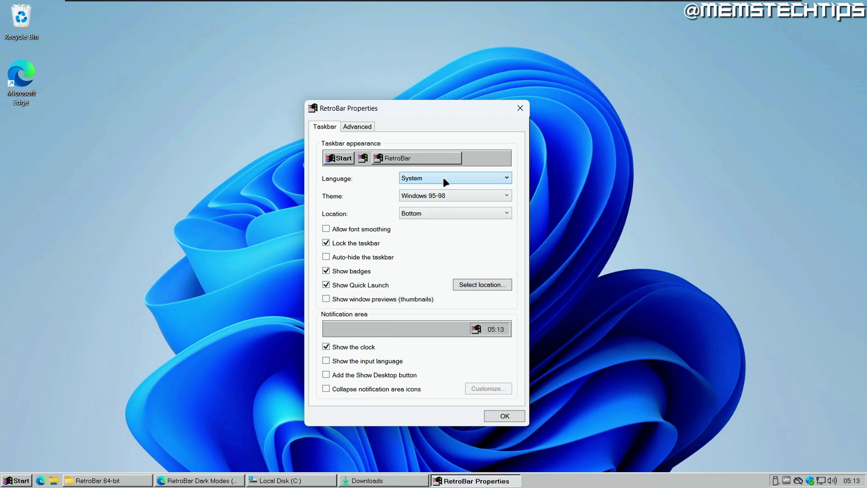
{"action": "left_click", "coordinate": [464, 195]}
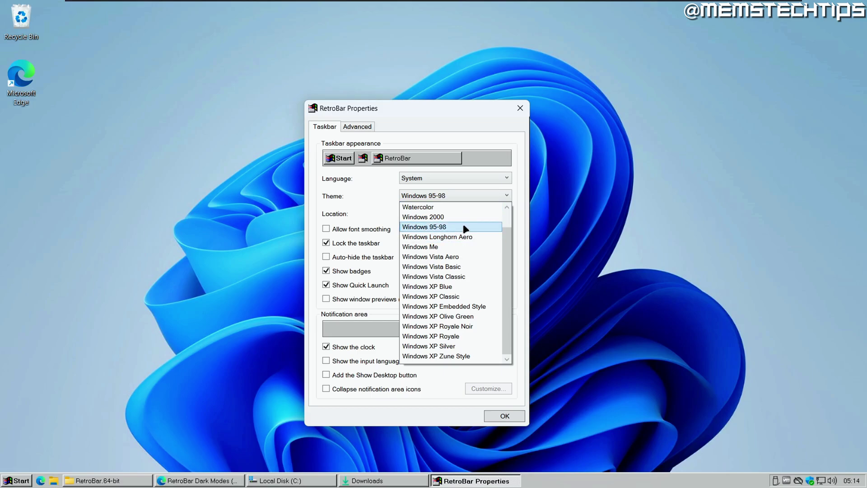
{"action": "left_click", "coordinate": [467, 256]}
{"action": "left_click", "coordinate": [504, 433]}
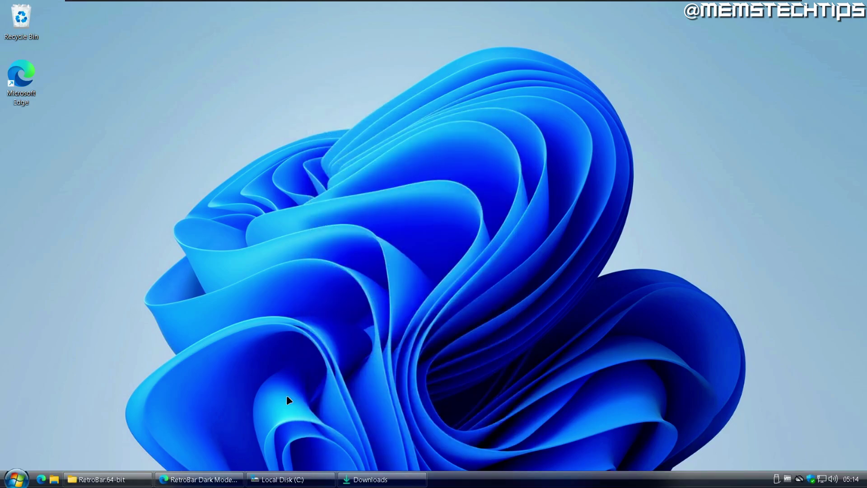
Step: Open and close the Start menu to check how it works with the Vista Aero taskbar
{"action": "left_click", "coordinate": [17, 481]}
{"action": "left_click", "coordinate": [17, 481]}
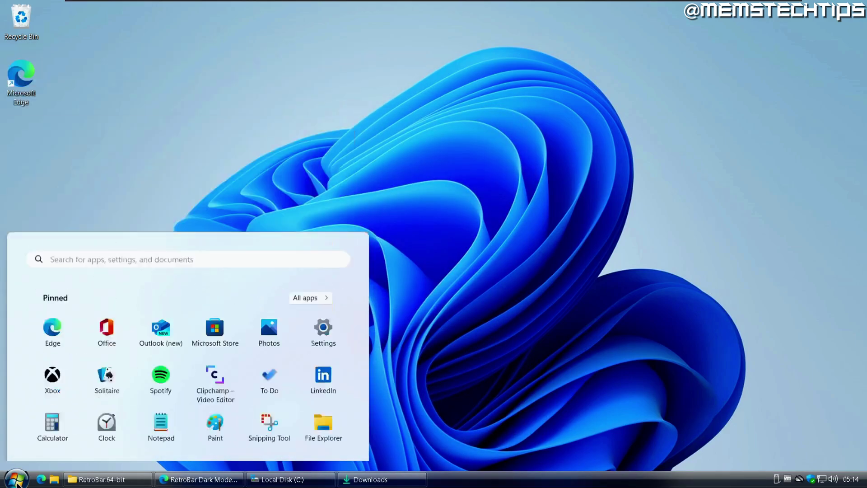
{"action": "left_click", "coordinate": [17, 481]}
{"action": "left_click", "coordinate": [18, 480]}
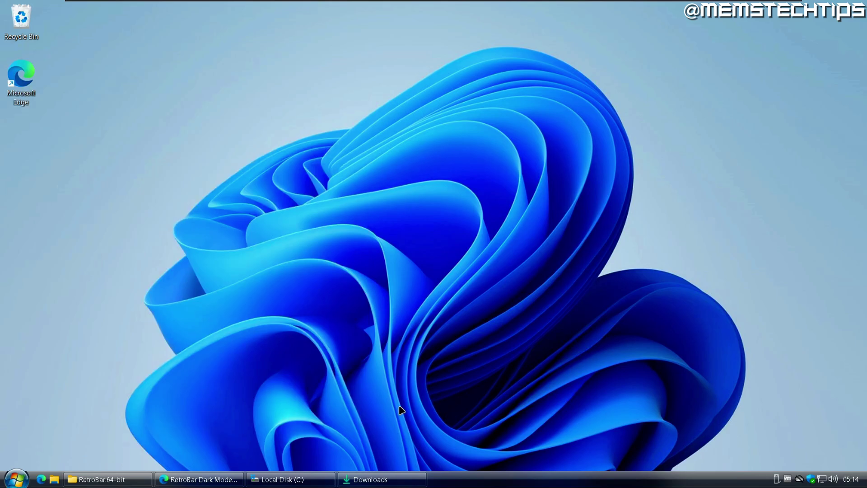
Step: Set the theme to Windows XP Blue in RetroBar Properties and check the Start menu with it
{"action": "right_click", "coordinate": [507, 479]}
{"action": "left_click", "coordinate": [520, 457]}
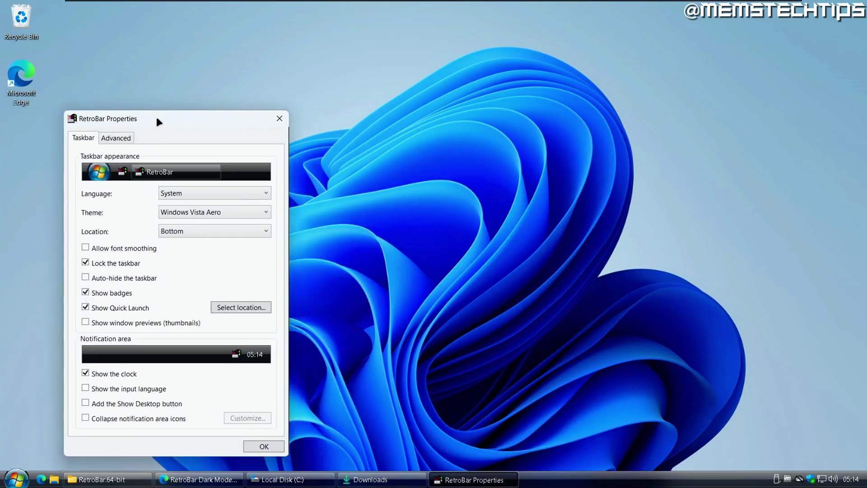
{"action": "left_click_drag", "start_coordinate": [155, 121], "coordinate": [391, 95]}
{"action": "left_click", "coordinate": [450, 185]}
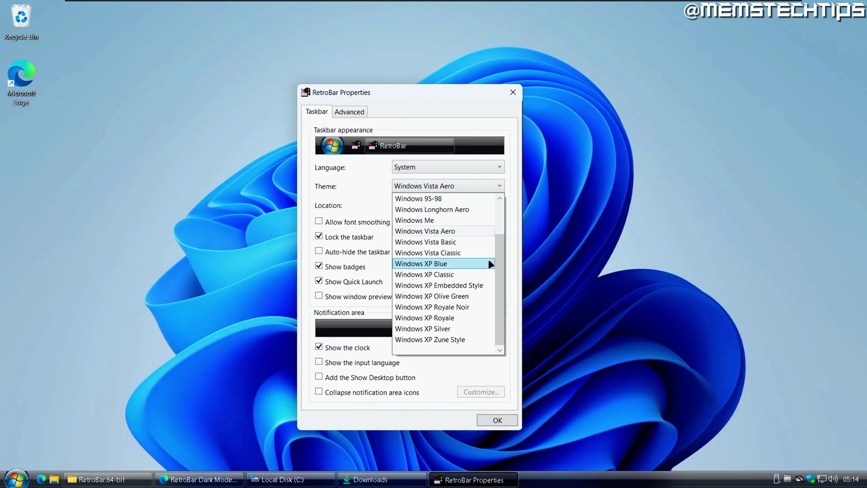
{"action": "left_click", "coordinate": [457, 264]}
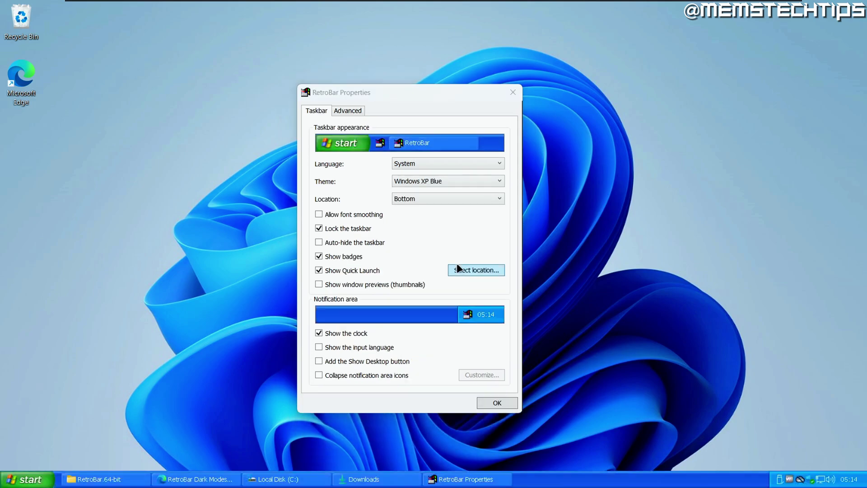
{"action": "left_click", "coordinate": [29, 481]}
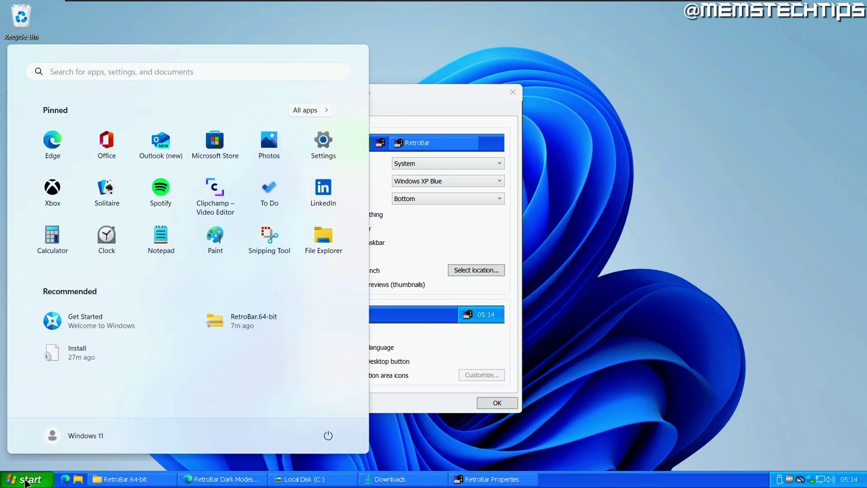
{"action": "left_click", "coordinate": [20, 484]}
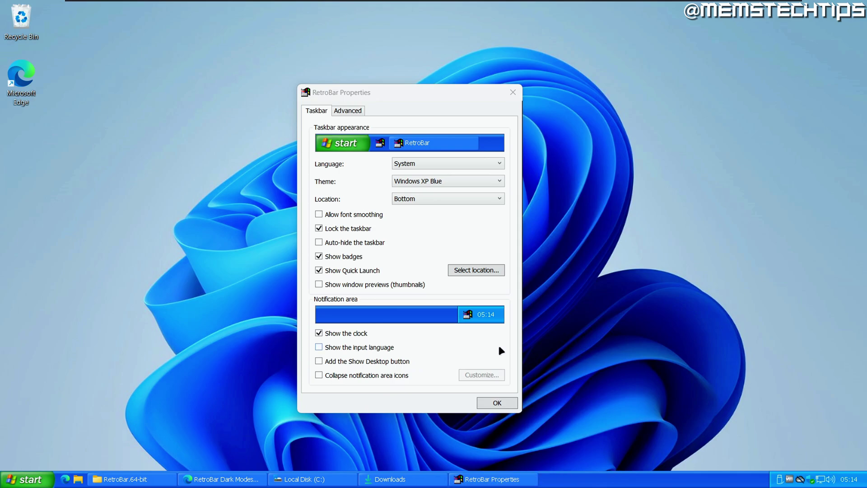
Step: Set the taskbar location to Top and return it to Bottom
{"action": "left_click", "coordinate": [450, 195]}
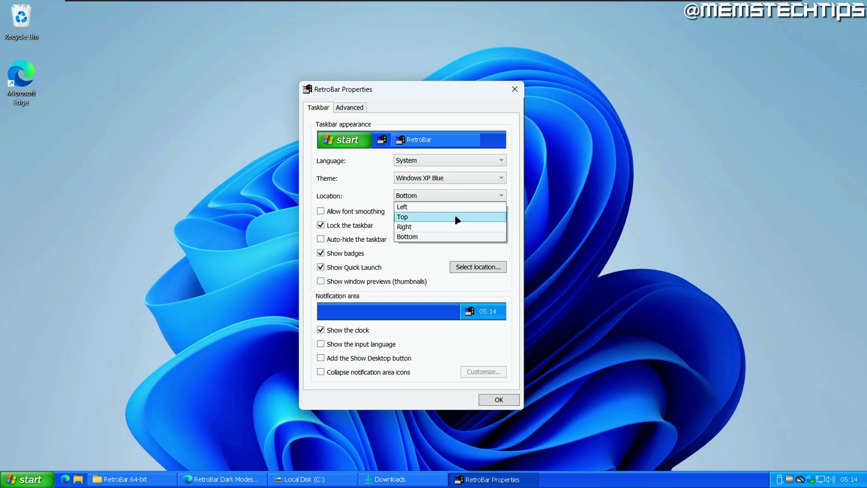
{"action": "left_click", "coordinate": [428, 217]}
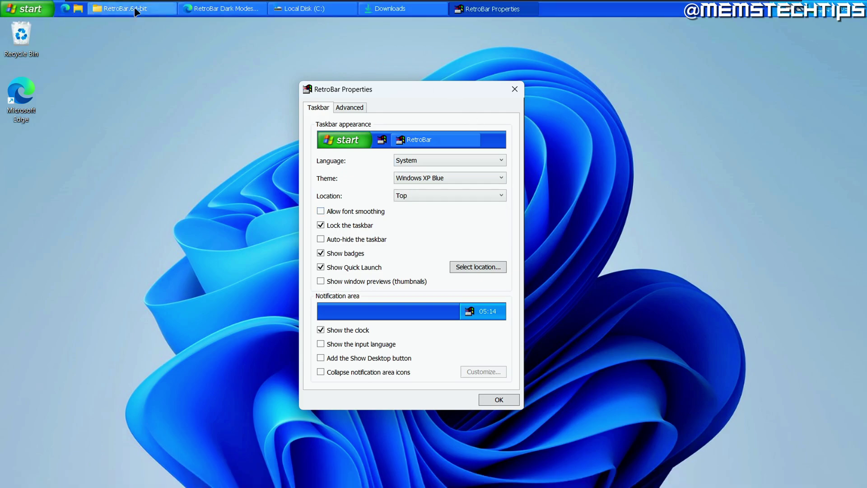
{"action": "left_click", "coordinate": [448, 195]}
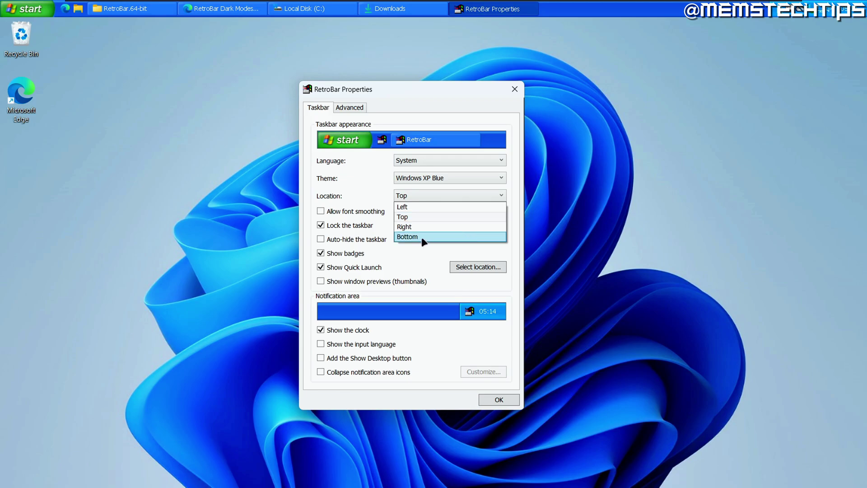
{"action": "left_click", "coordinate": [444, 237]}
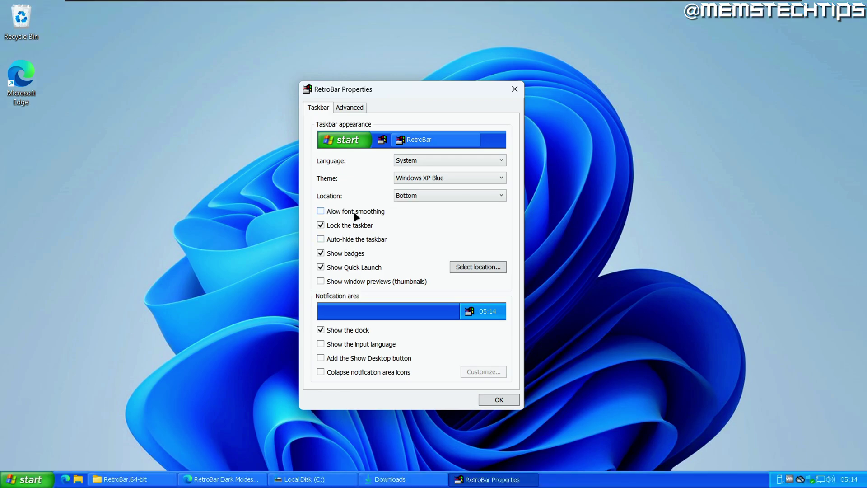
Step: Enable Allow font smoothing, and turn Auto-hide the taskbar on and back off
{"action": "left_click", "coordinate": [335, 210]}
{"action": "left_click", "coordinate": [330, 211]}
{"action": "left_click", "coordinate": [354, 212]}
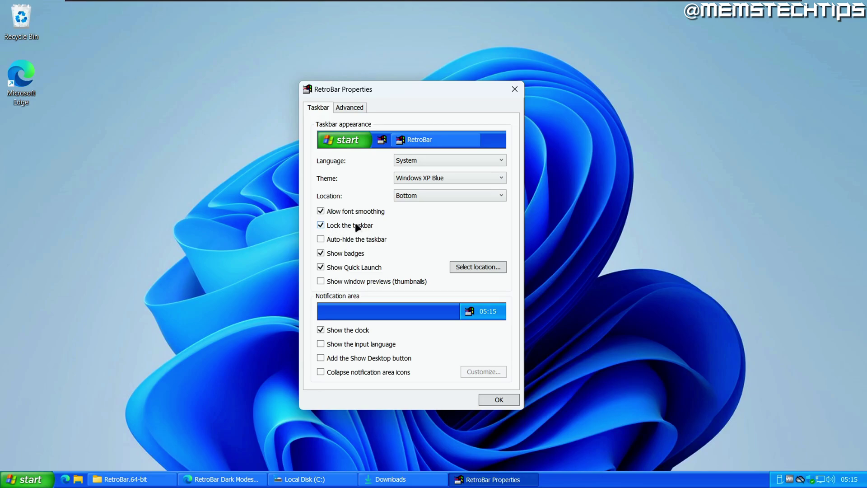
{"action": "left_click", "coordinate": [345, 241]}
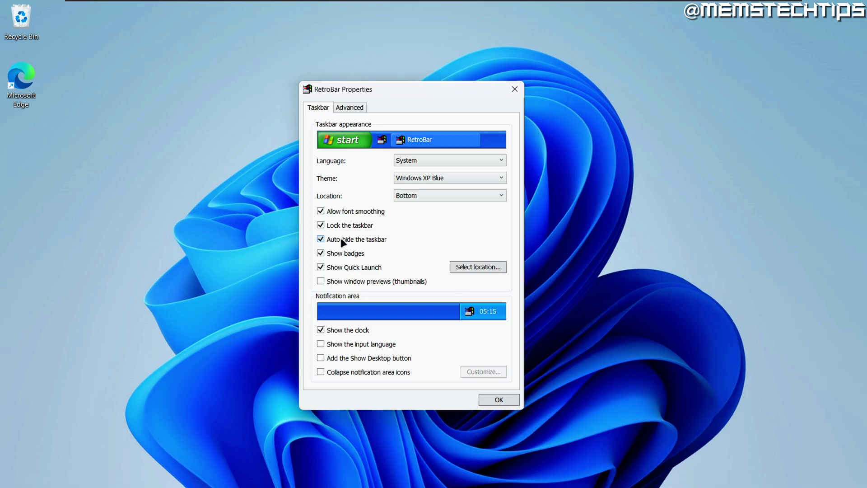
{"action": "left_click", "coordinate": [341, 240]}
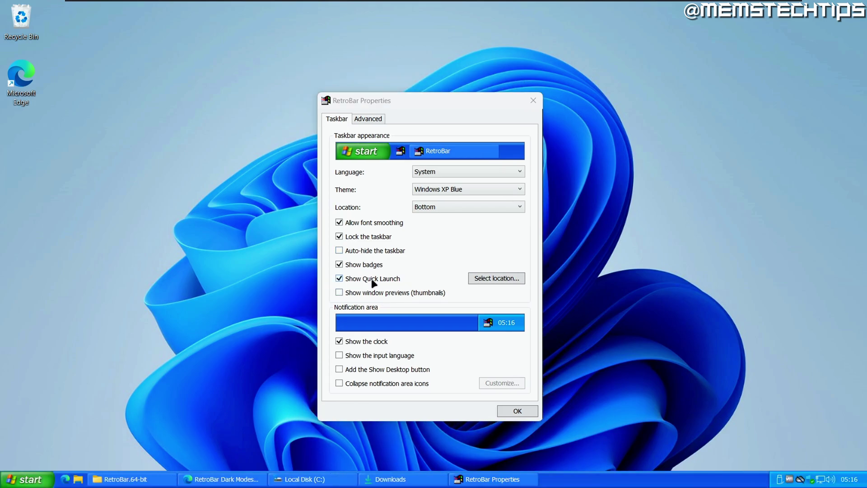
Step: Test the taskbar by launching and closing File Explorer from Quick Launch, and by restoring and minimizing the RetroBar.64-bit window
{"action": "left_click", "coordinate": [80, 480]}
{"action": "left_click", "coordinate": [758, 87]}
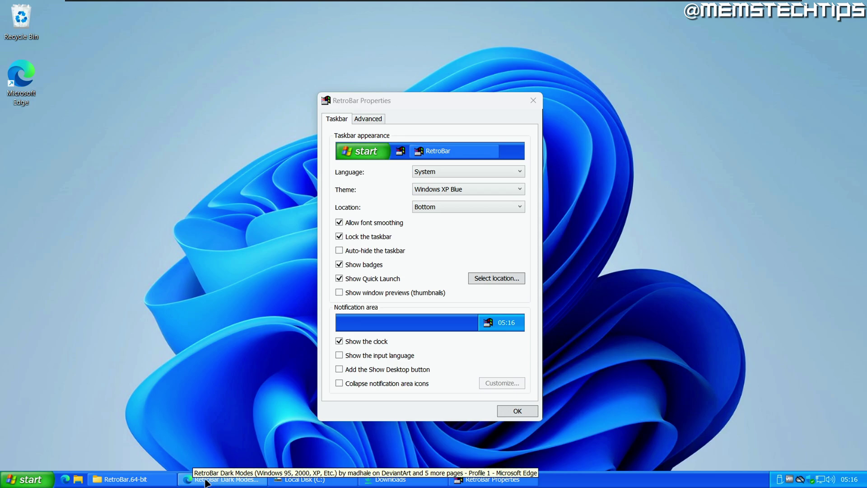
{"action": "left_click", "coordinate": [133, 482]}
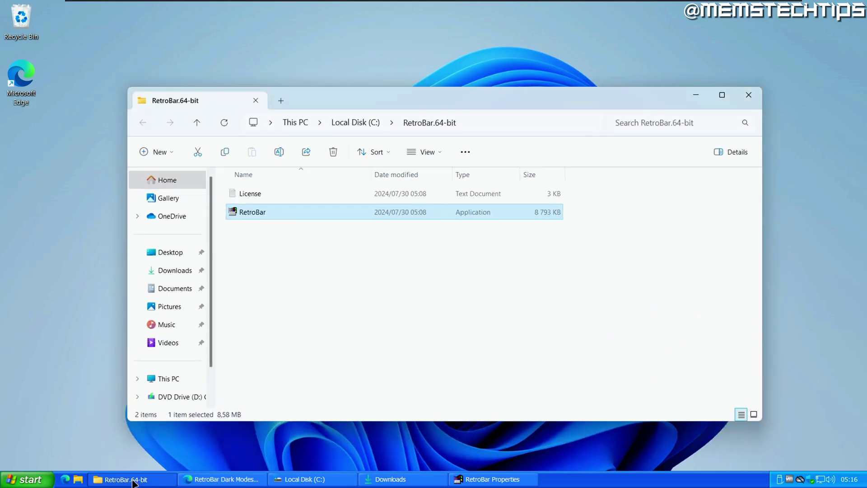
{"action": "left_click", "coordinate": [133, 481]}
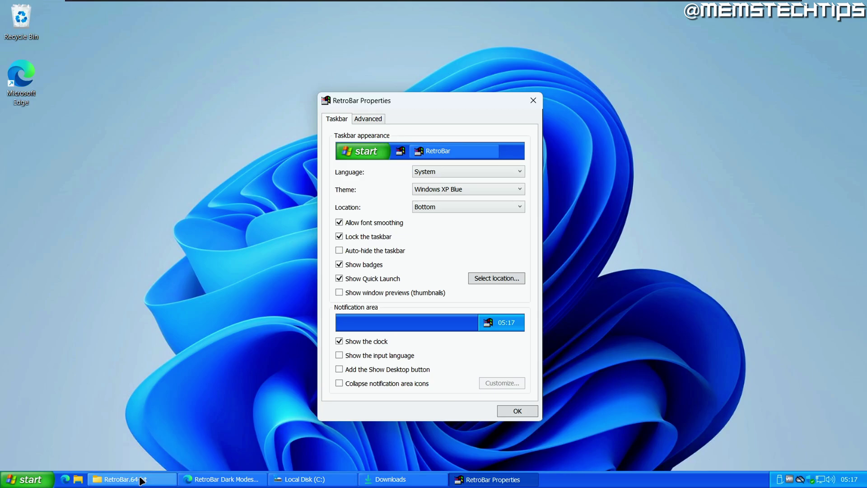
{"action": "left_click", "coordinate": [306, 429]}
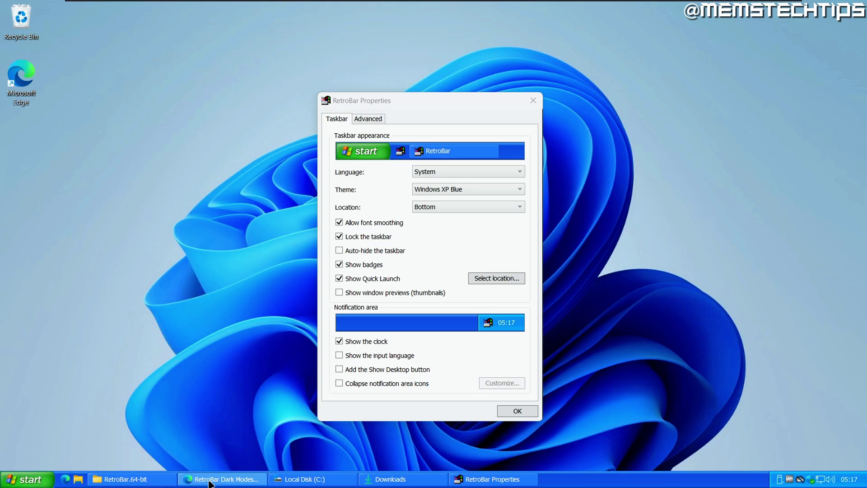
{"action": "right_click", "coordinate": [301, 480]}
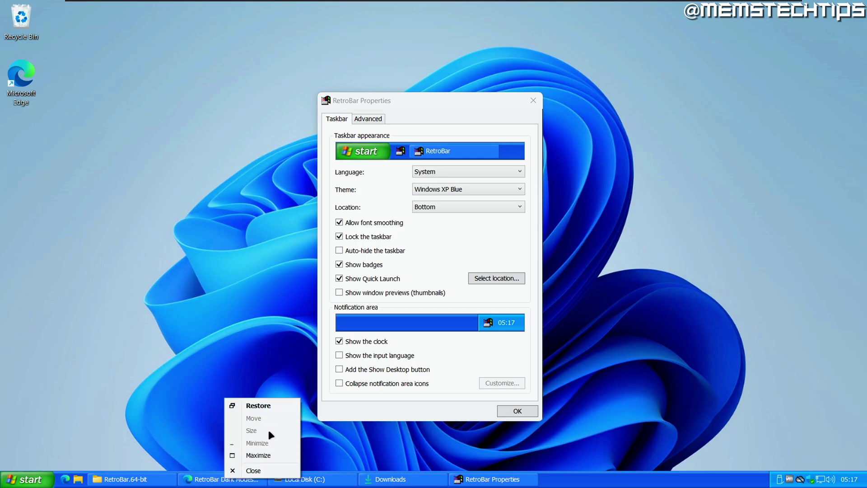
{"action": "left_click", "coordinate": [463, 321]}
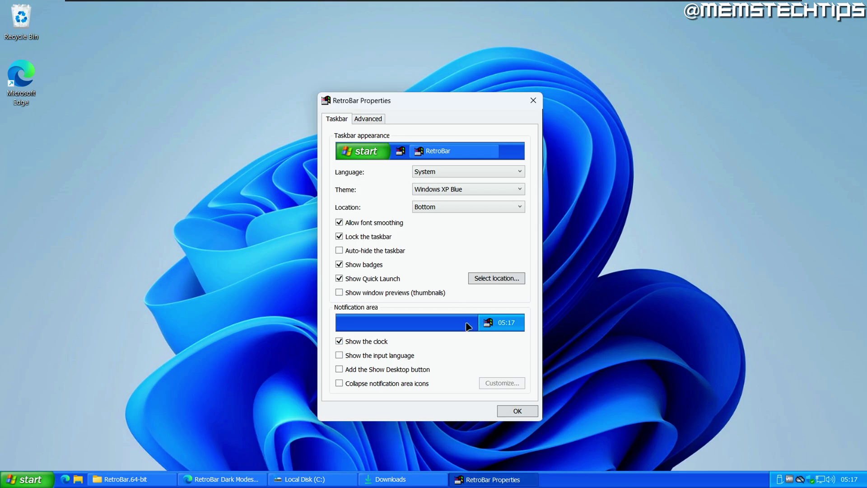
Step: Bring up the Local Disk (C:) window and open the RetroBar.64-bit folder in it
{"action": "left_click", "coordinate": [311, 480]}
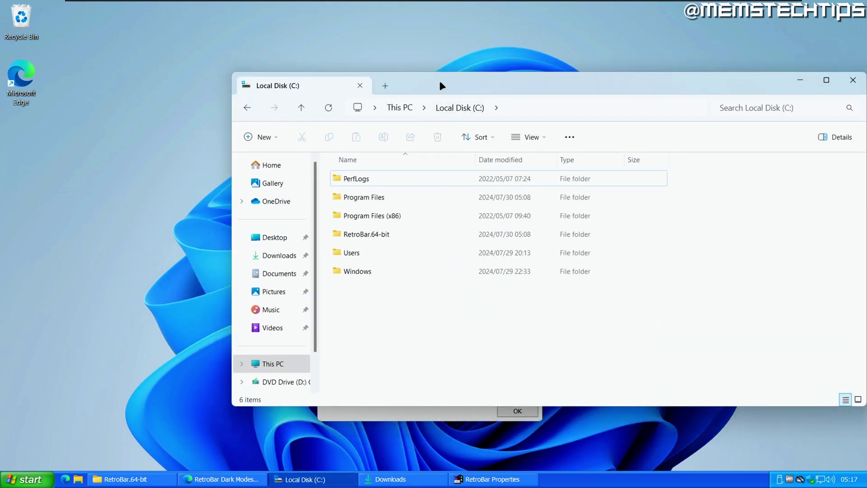
{"action": "left_click_drag", "start_coordinate": [443, 86], "coordinate": [372, 83]}
{"action": "double_click", "coordinate": [297, 229]}
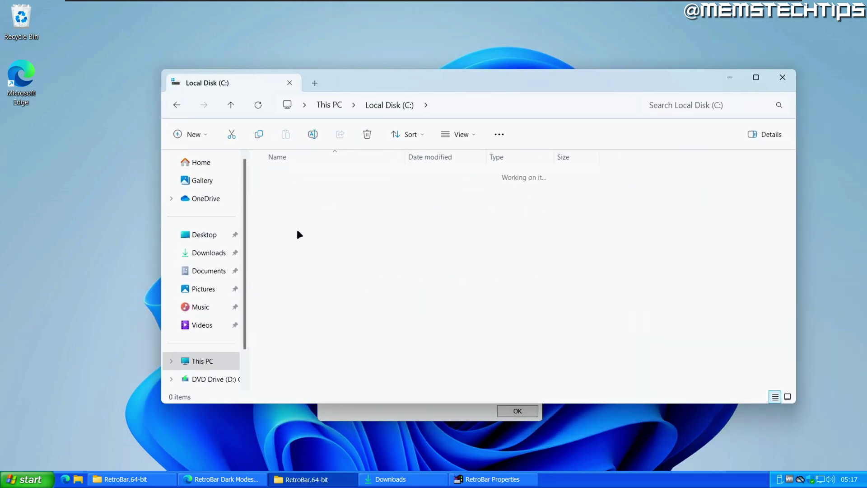
Step: Create a folder named Quick Assist inside the RetroBar.64-bit folder and open it
{"action": "right_click", "coordinate": [280, 210]}
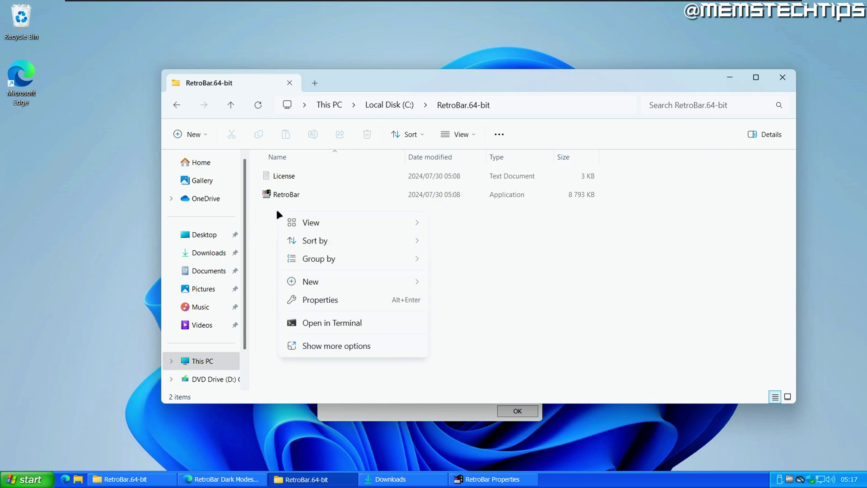
{"action": "mouse_move", "coordinate": [401, 285]}
{"action": "left_click", "coordinate": [460, 287]}
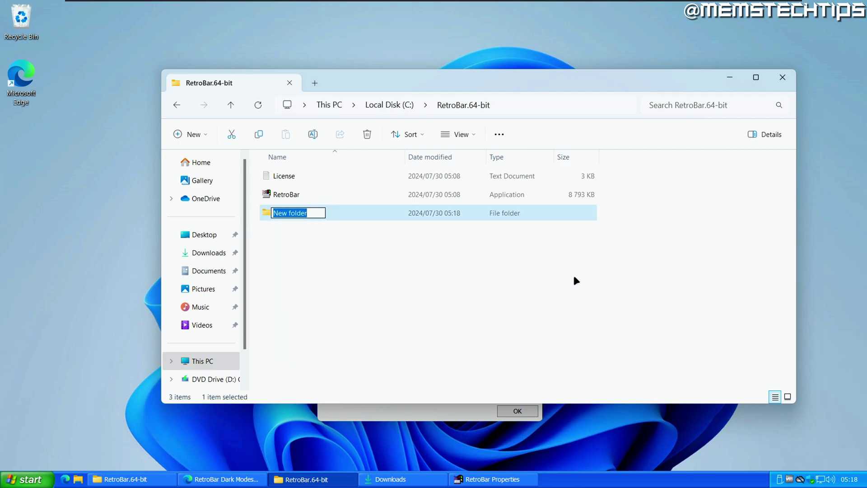
{"action": "type", "text": "Quick Assist"}
{"action": "key", "text": "Return"}
{"action": "double_click", "coordinate": [311, 214]}
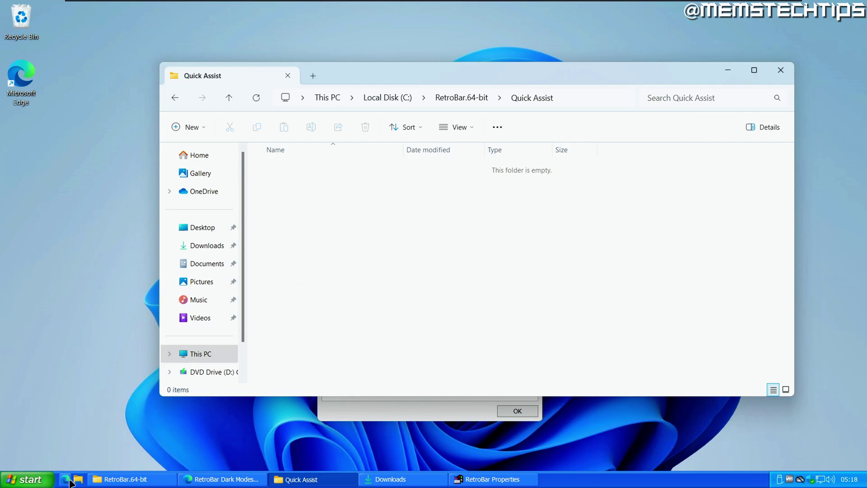
Step: Add a Calculator shortcut to the Quick Assist folder from the Start menu's full app list
{"action": "left_click", "coordinate": [26, 479]}
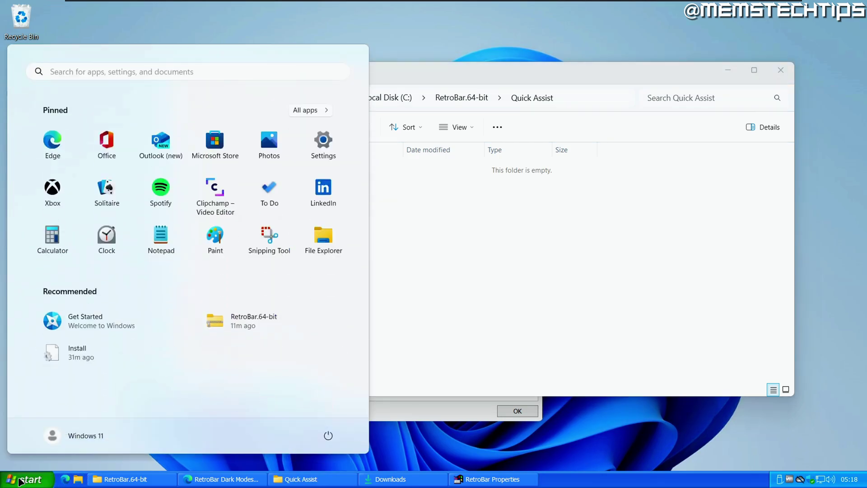
{"action": "left_click", "coordinate": [307, 111]}
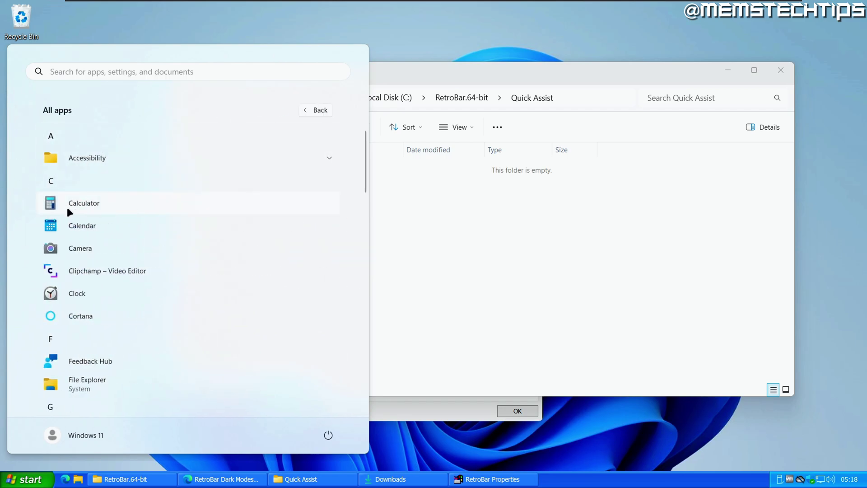
{"action": "left_click_drag", "start_coordinate": [61, 201], "coordinate": [473, 220]}
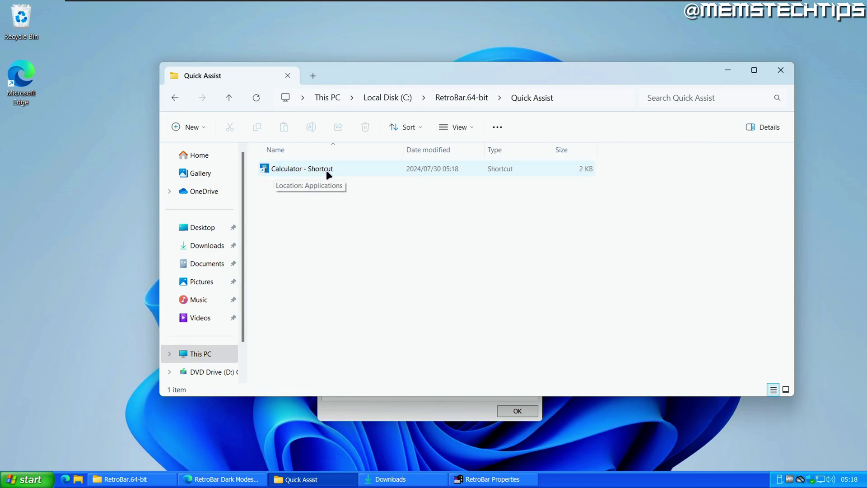
Step: Add a Microsoft Store shortcut to the Quick Assist folder from the Start menu's full app list
{"action": "left_click", "coordinate": [27, 479]}
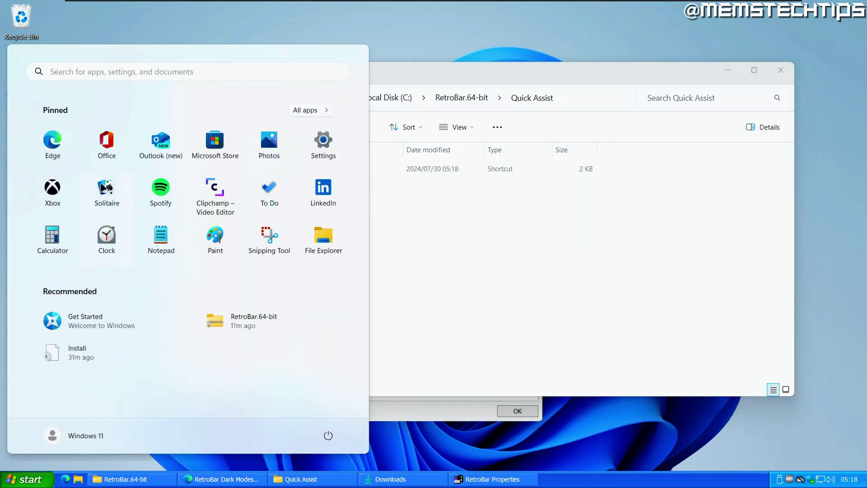
{"action": "left_click", "coordinate": [316, 113]}
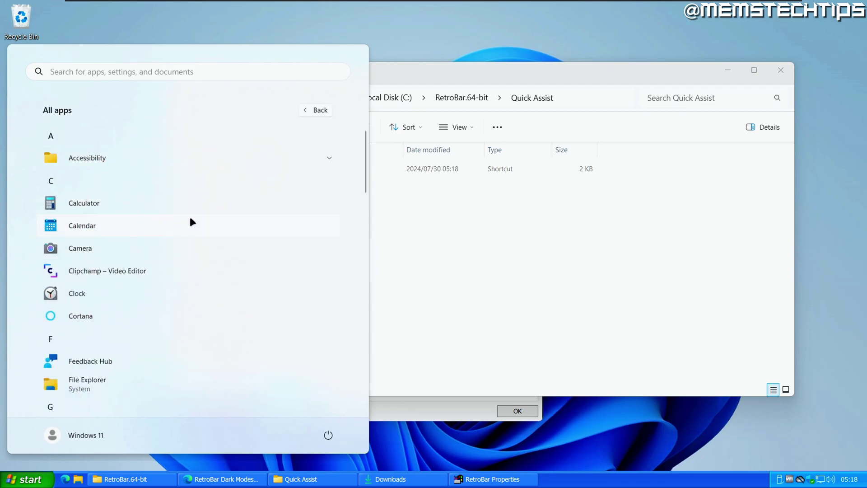
{"action": "scroll", "coordinate": [190, 219], "scroll_direction": "down", "scroll_amount": 10}
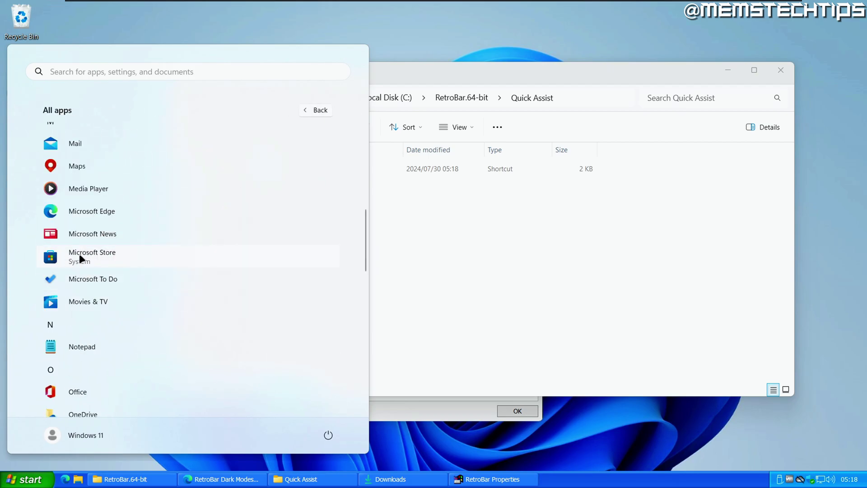
{"action": "left_click_drag", "start_coordinate": [80, 258], "coordinate": [447, 227]}
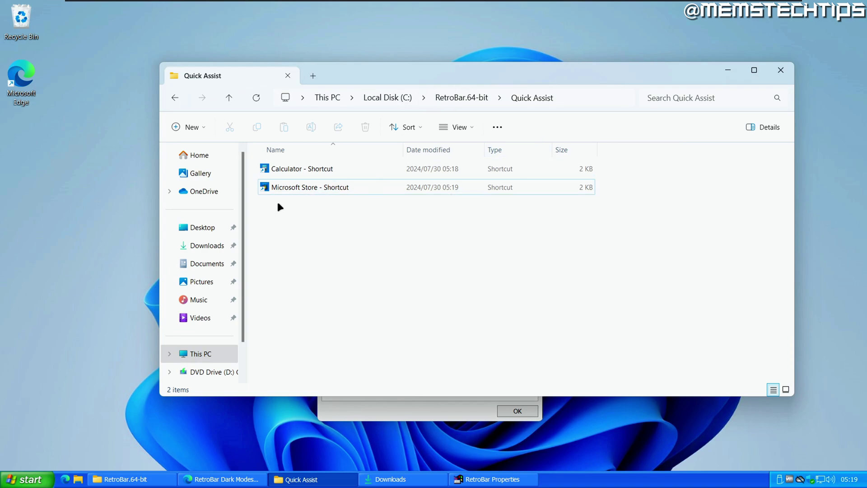
{"action": "left_click_drag", "start_coordinate": [286, 206], "coordinate": [311, 173]}
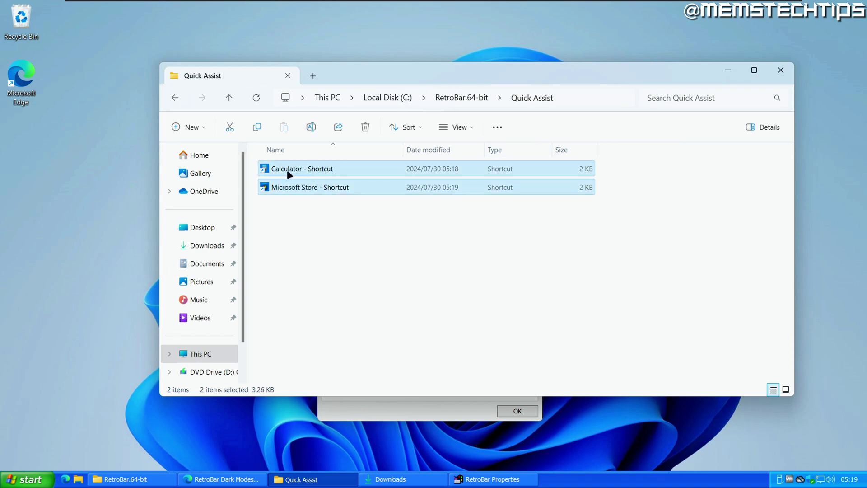
{"action": "left_click", "coordinate": [308, 224]}
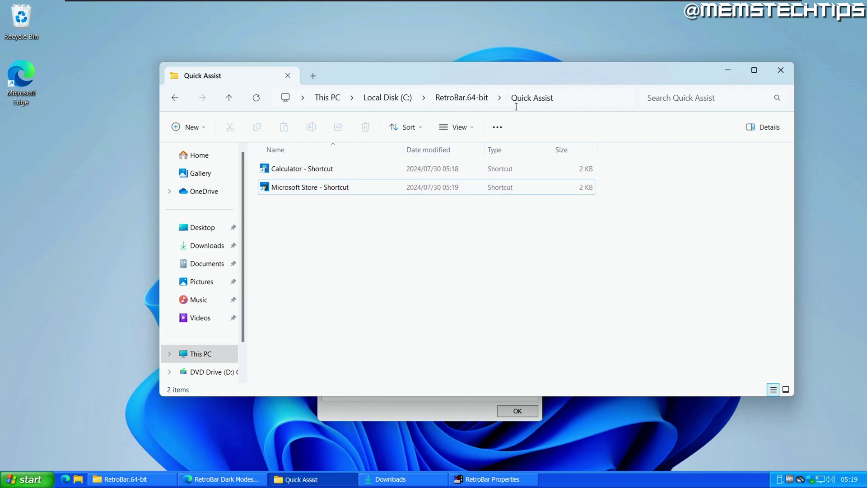
Step: Minimize the Quick Assist window and set RetroBar's Quick Launch location to the Quick Assist folder in C:\RetroBar.64-bit
{"action": "left_click", "coordinate": [728, 70]}
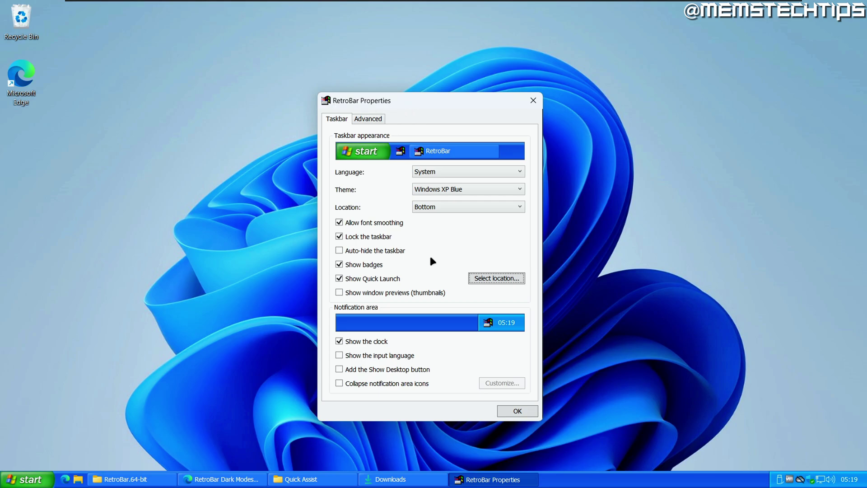
{"action": "left_click", "coordinate": [491, 279]}
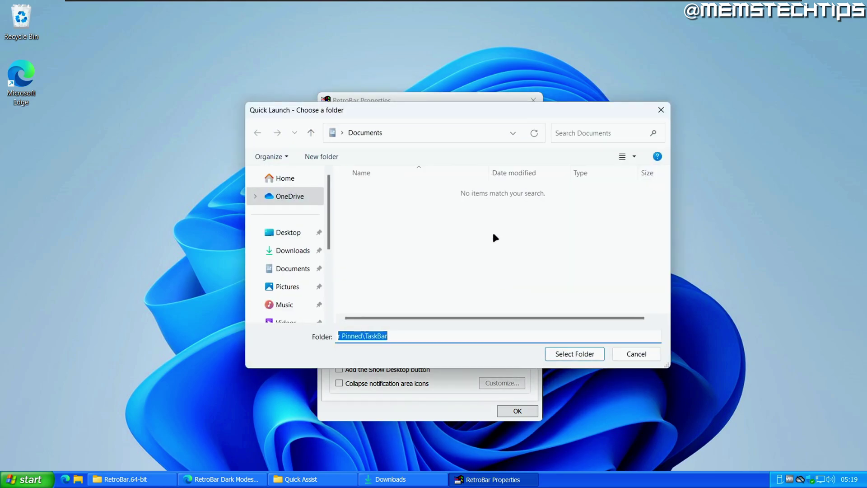
{"action": "scroll", "coordinate": [305, 253], "scroll_direction": "down", "scroll_amount": 5}
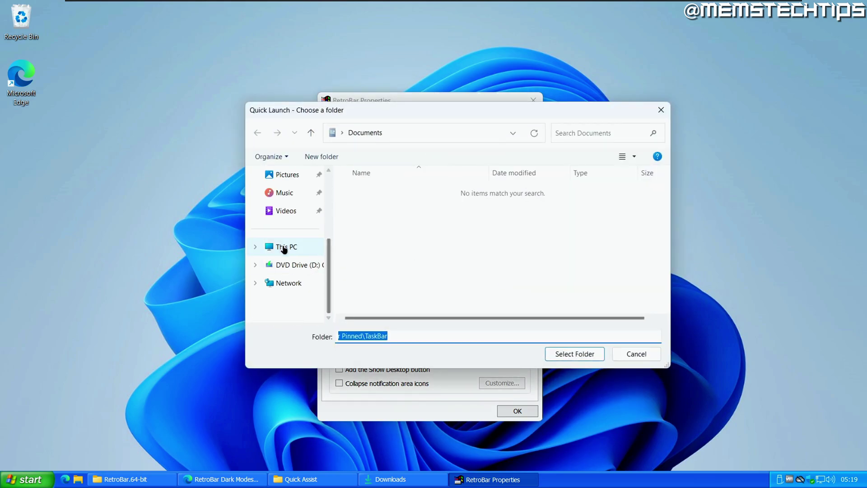
{"action": "left_click", "coordinate": [282, 248]}
{"action": "double_click", "coordinate": [404, 191]}
{"action": "double_click", "coordinate": [371, 247]}
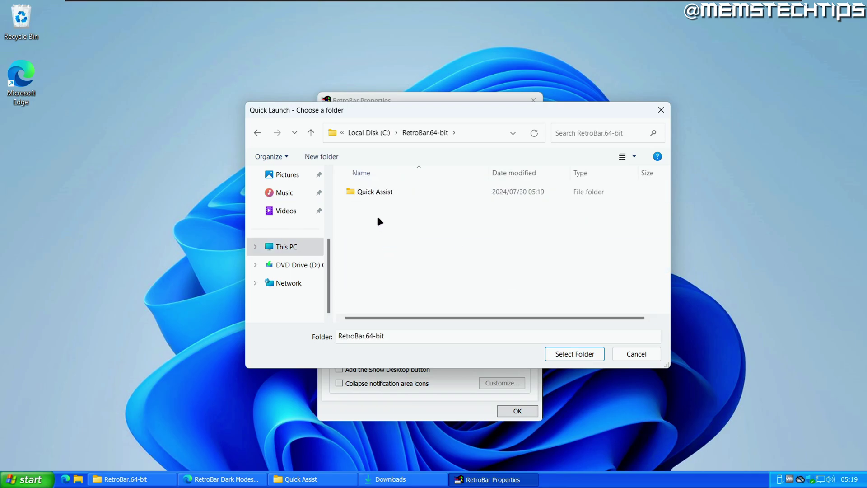
{"action": "left_click", "coordinate": [374, 192]}
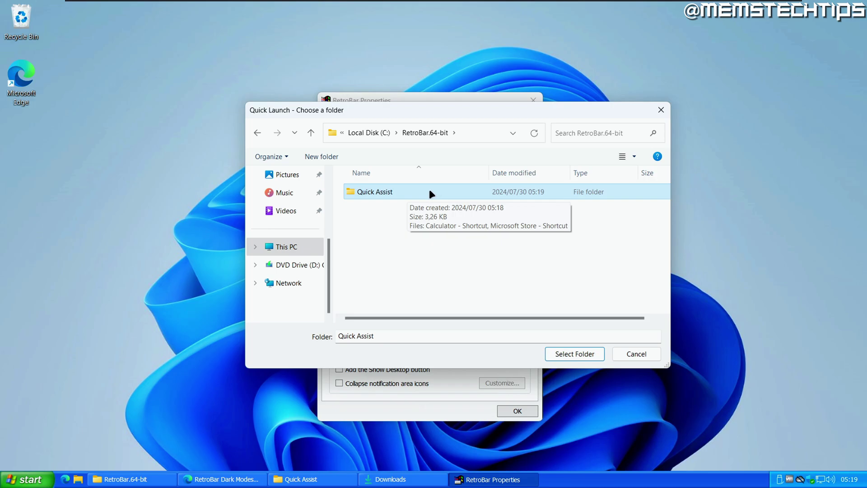
{"action": "left_click", "coordinate": [592, 357]}
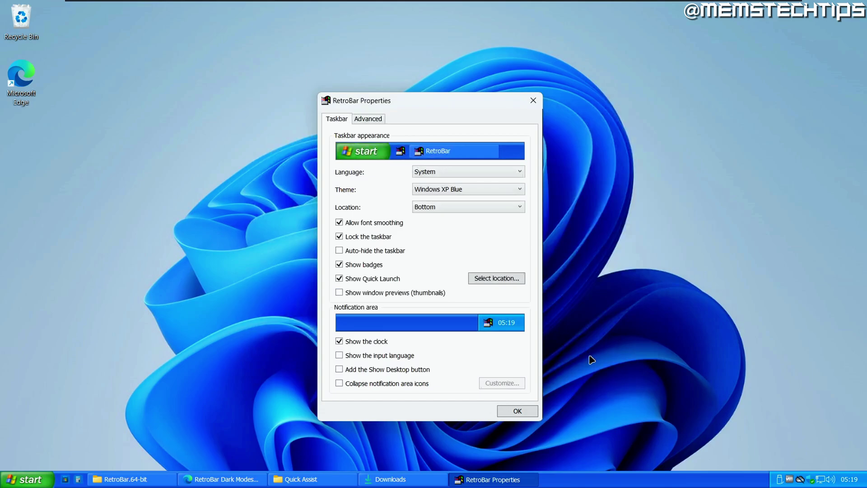
Step: Test the custom Quick Launch by launching Calculator from it, moving its window and closing it
{"action": "left_click", "coordinate": [79, 480]}
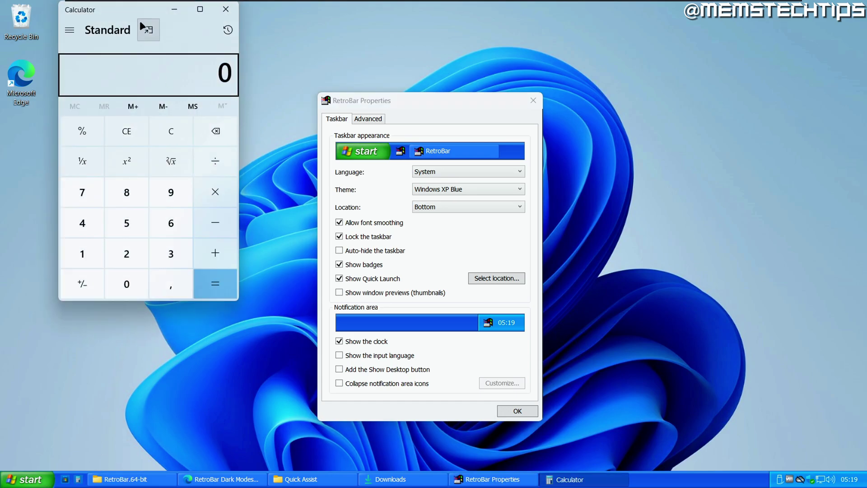
{"action": "left_click_drag", "start_coordinate": [141, 13], "coordinate": [345, 116]}
{"action": "left_click", "coordinate": [430, 111]}
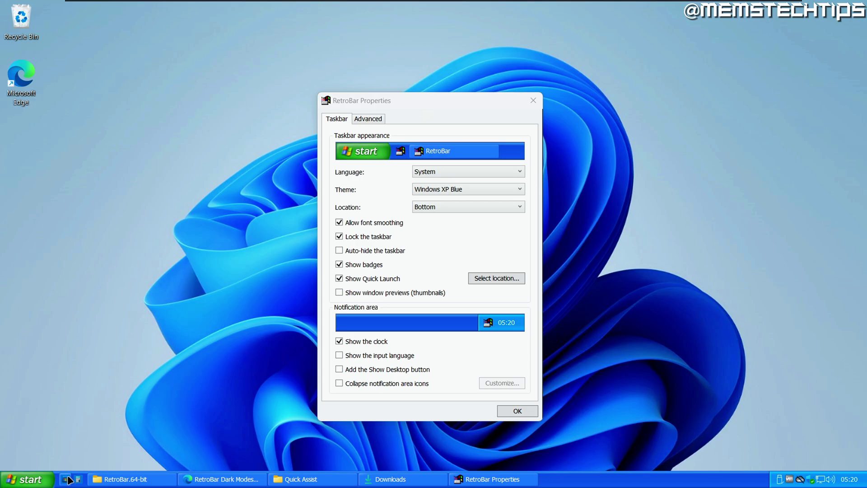
Step: Bring up the Quick Assist folder window and add a Microsoft Edge shortcut from the Start menu's full app list
{"action": "left_click", "coordinate": [298, 479]}
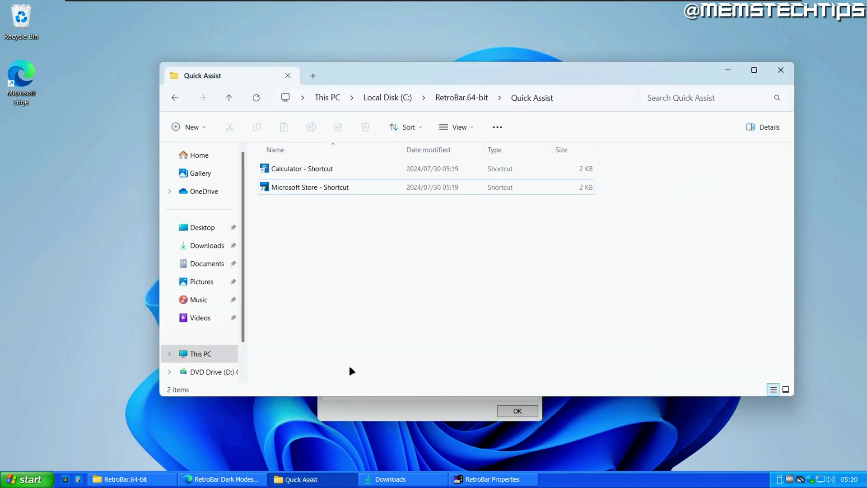
{"action": "key", "text": "super"}
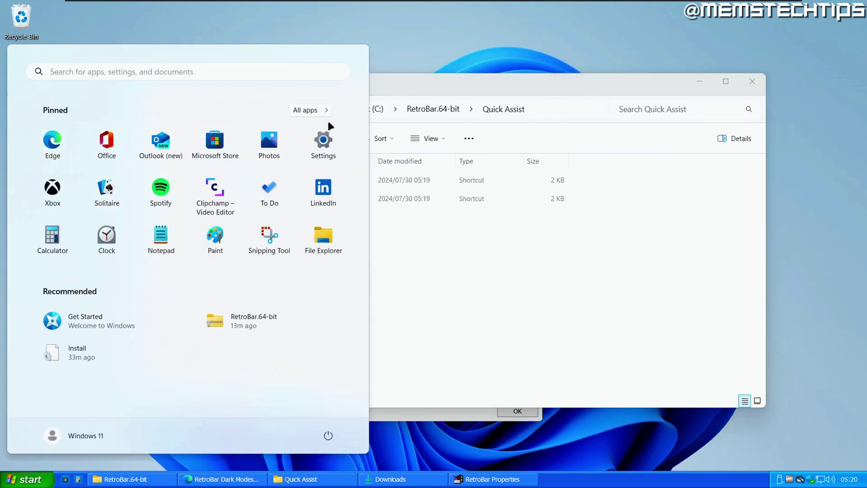
{"action": "left_click", "coordinate": [316, 111]}
{"action": "scroll", "coordinate": [147, 271], "scroll_direction": "down", "scroll_amount": 5}
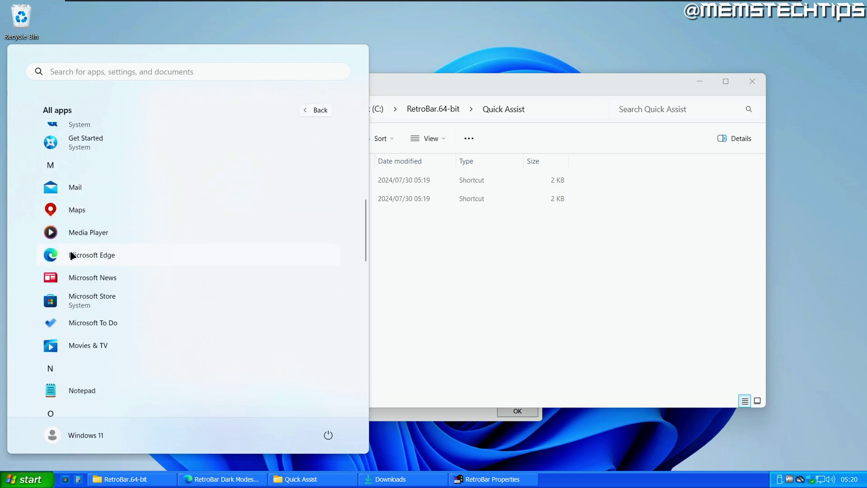
{"action": "left_click_drag", "start_coordinate": [70, 254], "coordinate": [457, 271]}
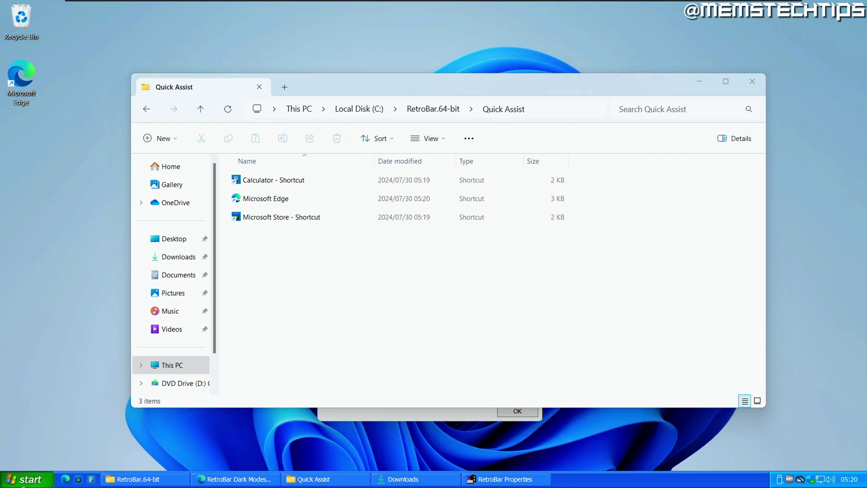
Step: Add a File Explorer shortcut to the Quick Assist folder from the Start menu's full app list
{"action": "key", "text": "super"}
{"action": "left_click", "coordinate": [301, 111]}
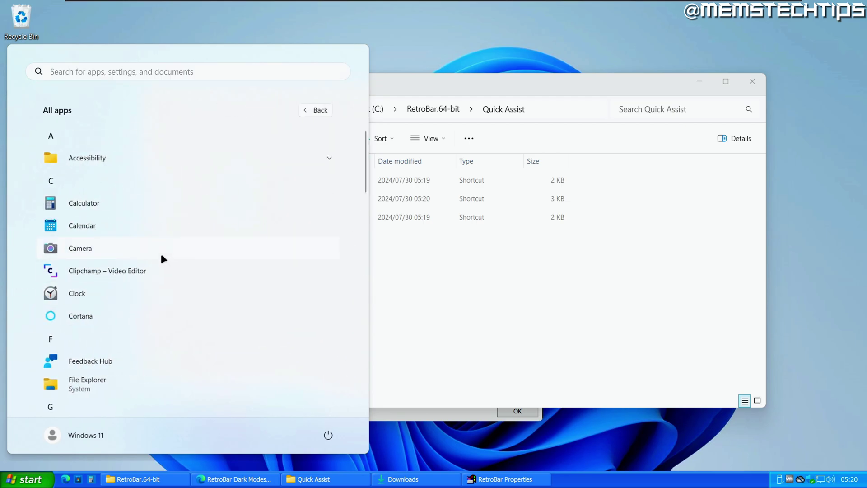
{"action": "scroll", "coordinate": [159, 251], "scroll_direction": "down", "scroll_amount": 3}
{"action": "left_click_drag", "start_coordinate": [67, 205], "coordinate": [428, 279]}
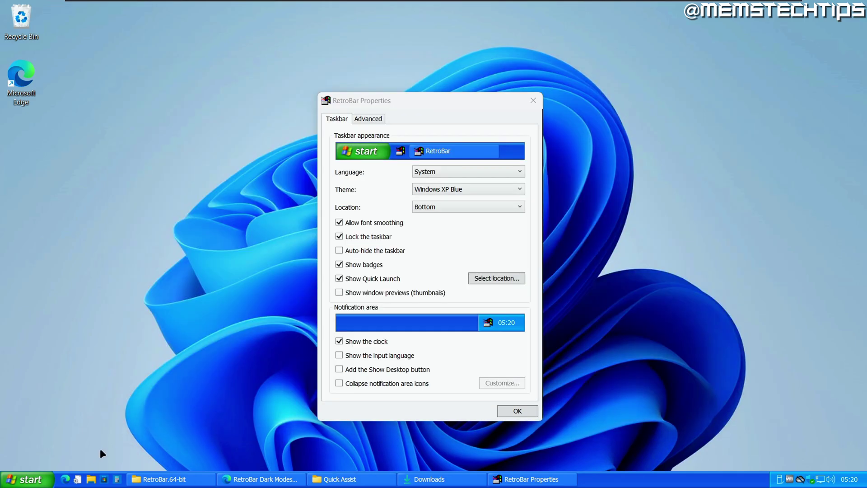
Step: Delete the stray file between the Microsoft Edge and File Explorer icons in Quick Launch
{"action": "left_click", "coordinate": [91, 479]}
{"action": "right_click", "coordinate": [78, 483]}
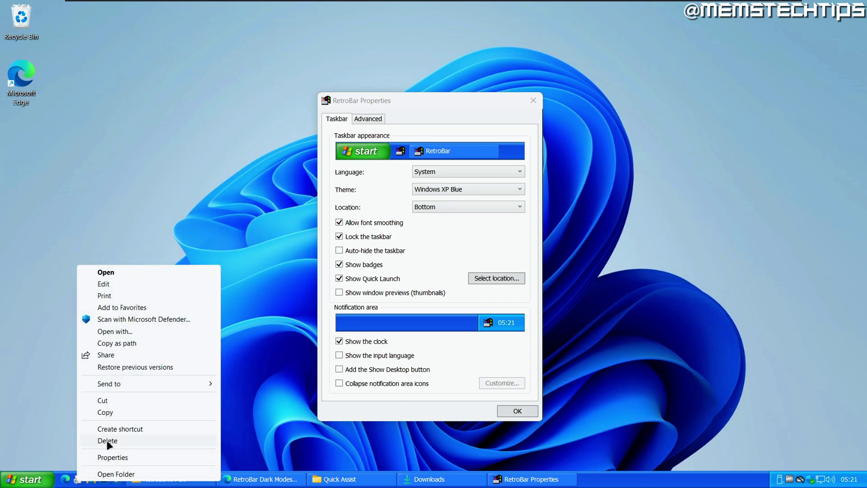
{"action": "left_click", "coordinate": [108, 440]}
Step: Bring up the Quick Assist folder window to review its shortcuts, and minimize it
{"action": "left_click", "coordinate": [327, 479]}
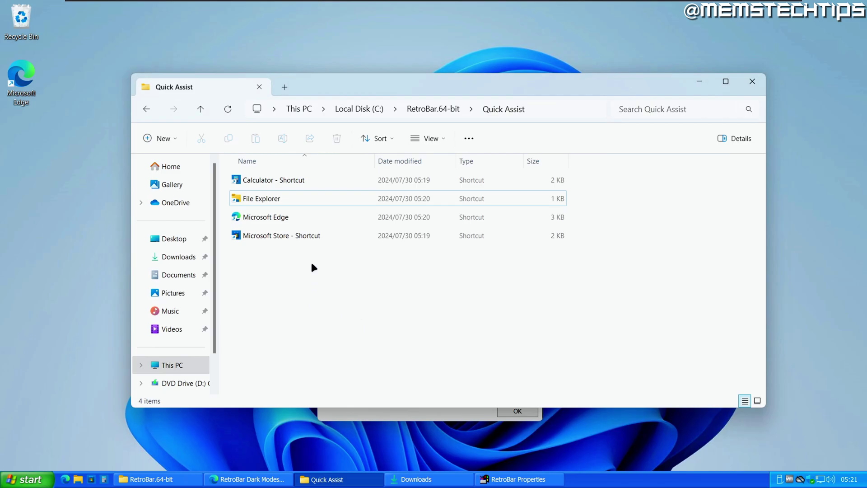
{"action": "right_click", "coordinate": [271, 258]}
{"action": "left_click", "coordinate": [293, 284]}
{"action": "left_click", "coordinate": [700, 81]}
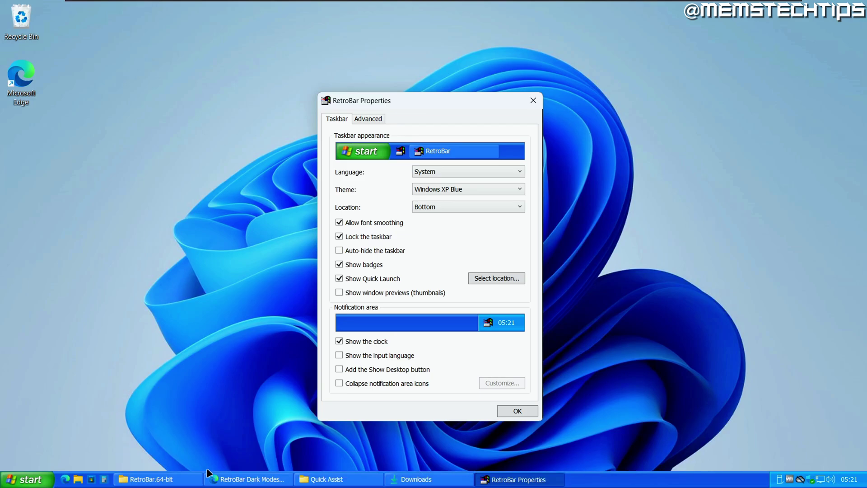
Step: Enable Show window previews (thumbnails) and check the previews of the RetroBar.64-bit and Quick Assist taskbar entries
{"action": "left_click", "coordinate": [351, 293]}
{"action": "mouse_move", "coordinate": [164, 483]}
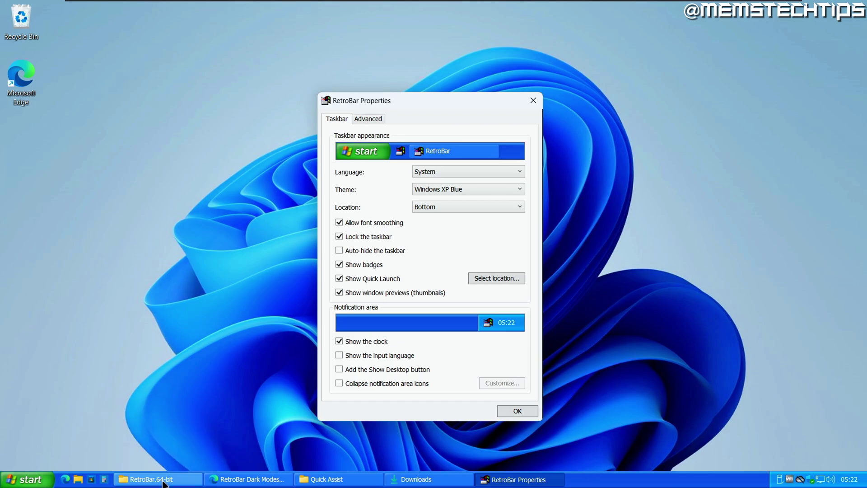
{"action": "mouse_move", "coordinate": [326, 483]}
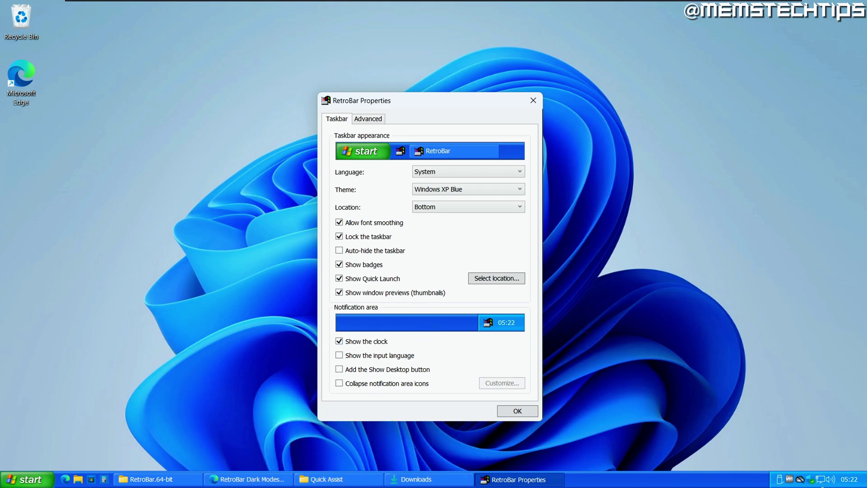
Step: Test the taskbar by opening and closing the notification center from the clock, the volume control and the Start menu
{"action": "left_click", "coordinate": [827, 485]}
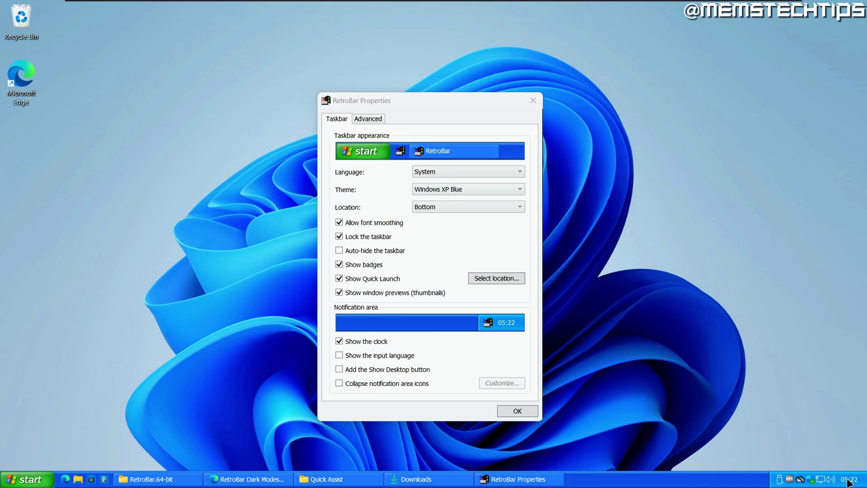
{"action": "left_click", "coordinate": [849, 483]}
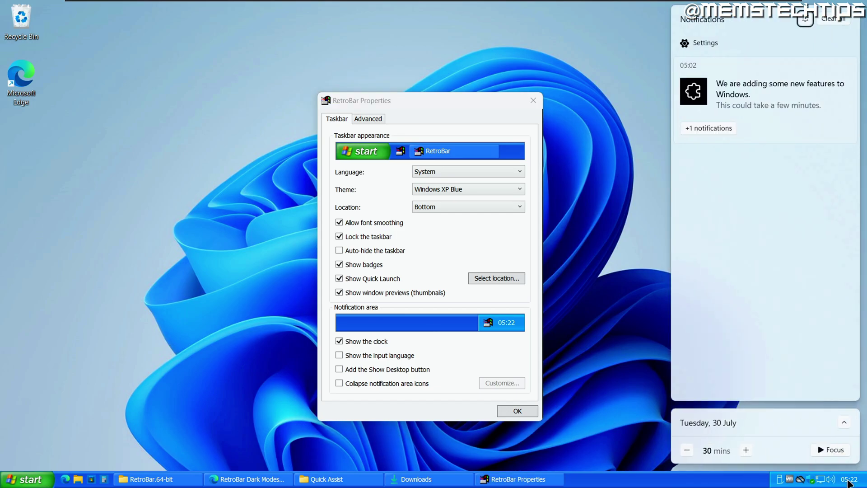
{"action": "left_click", "coordinate": [848, 482]}
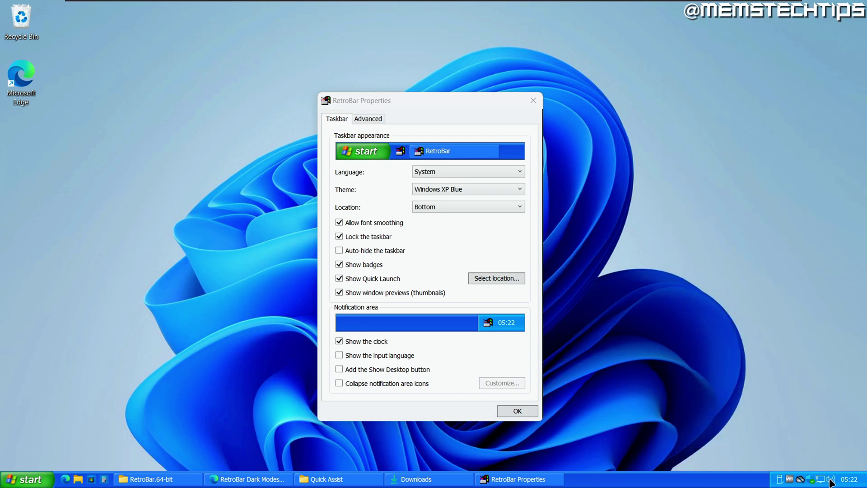
{"action": "left_click", "coordinate": [831, 483]}
{"action": "left_click", "coordinate": [620, 451]}
{"action": "left_click", "coordinate": [25, 483]}
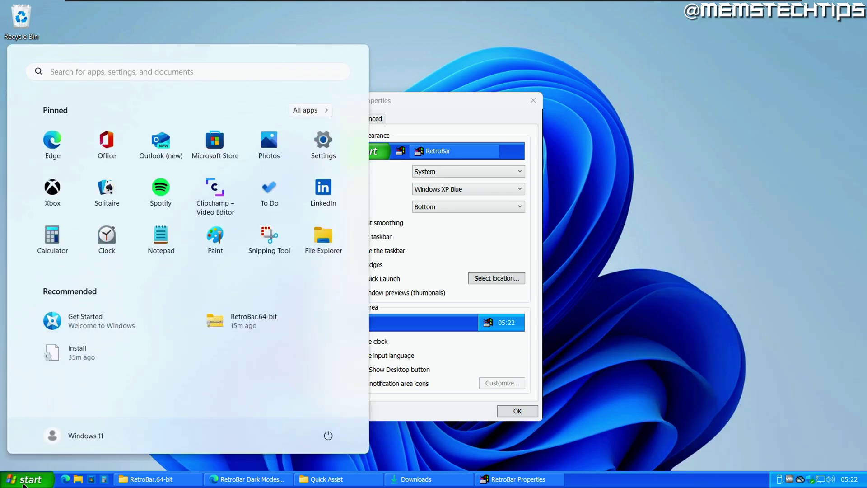
{"action": "left_click", "coordinate": [25, 482]}
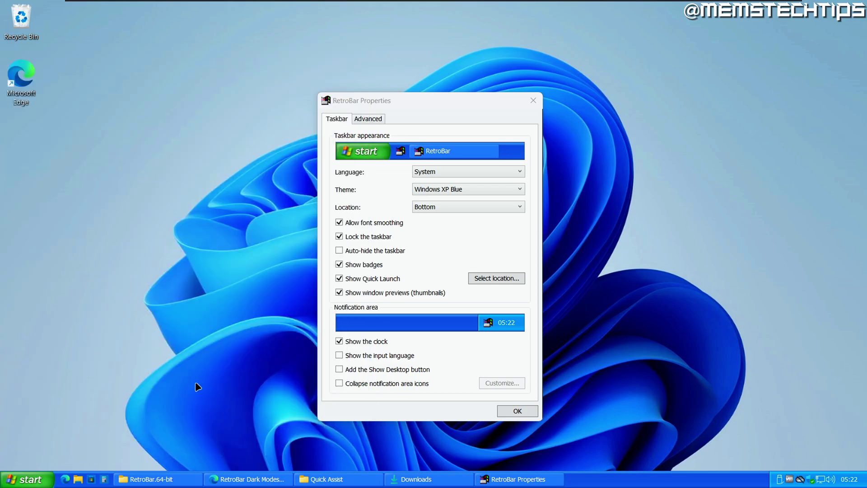
Step: Turn off Show the clock in the notification area settings of RetroBar Properties
{"action": "left_click", "coordinate": [513, 345]}
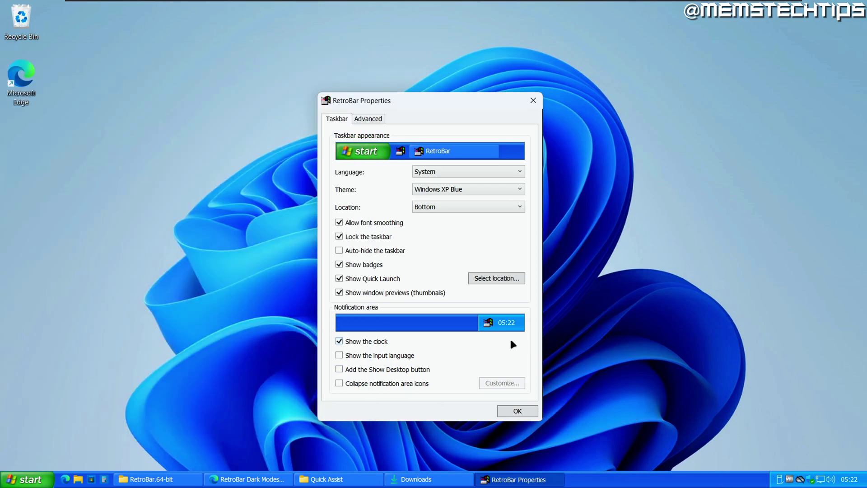
{"action": "left_click", "coordinate": [366, 344]}
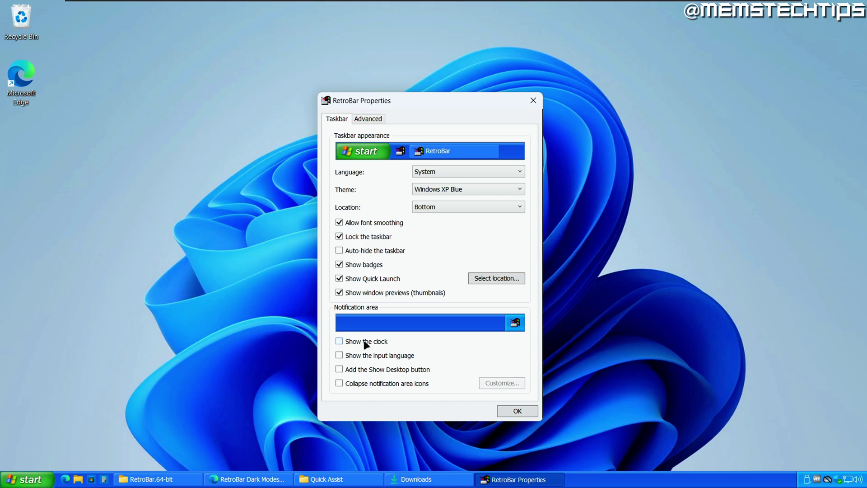
Step: Turn Show the clock back on, and try Show the input language and Add the Show Desktop button, turning each off again
{"action": "left_click", "coordinate": [367, 344]}
{"action": "left_click", "coordinate": [367, 357]}
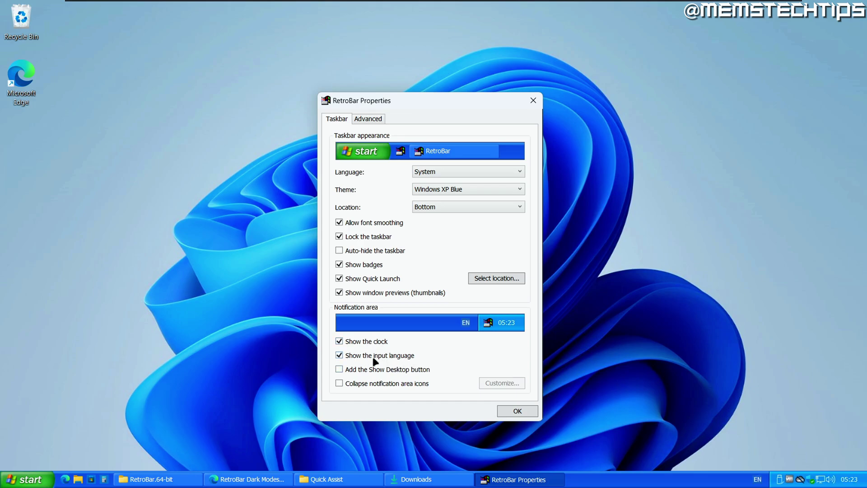
{"action": "left_click", "coordinate": [361, 355]}
{"action": "left_click", "coordinate": [356, 371]}
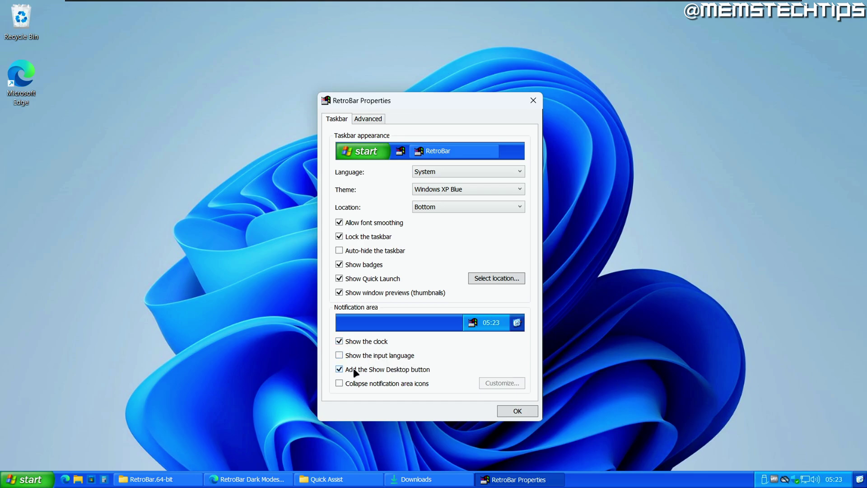
{"action": "left_click", "coordinate": [377, 371]}
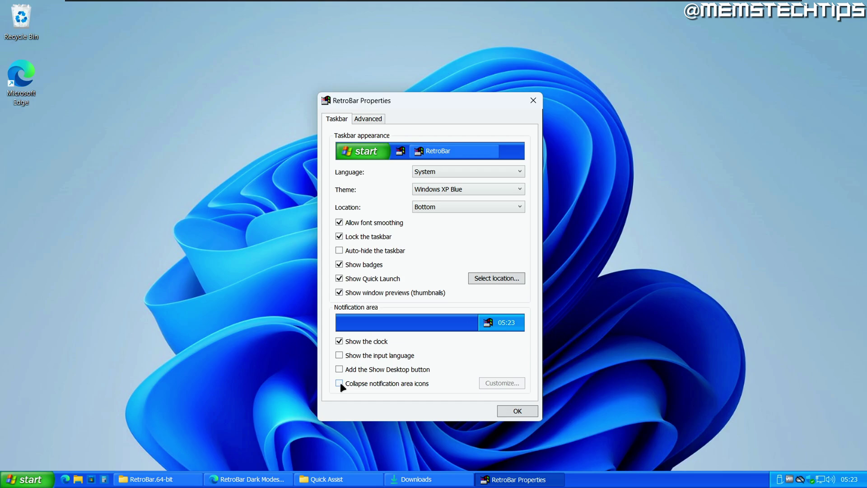
Step: Enable Collapse notification area icons and test expanding the hidden icons on the taskbar
{"action": "left_click", "coordinate": [339, 383]}
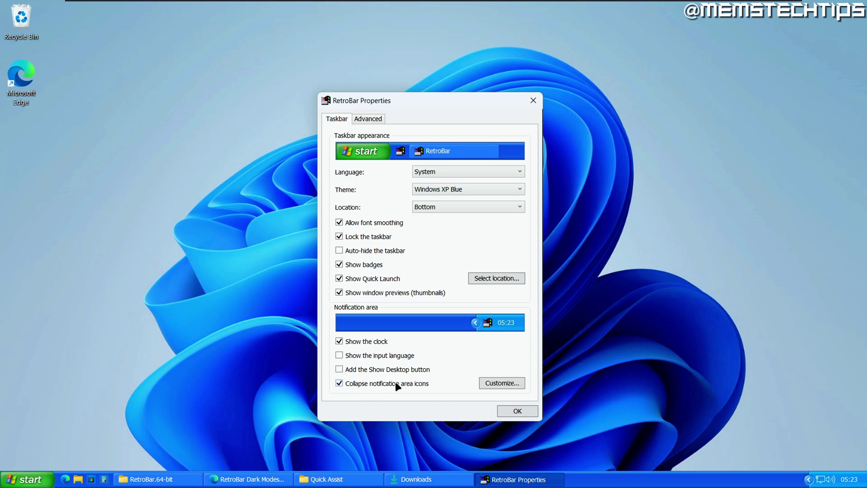
{"action": "left_click", "coordinate": [808, 479]}
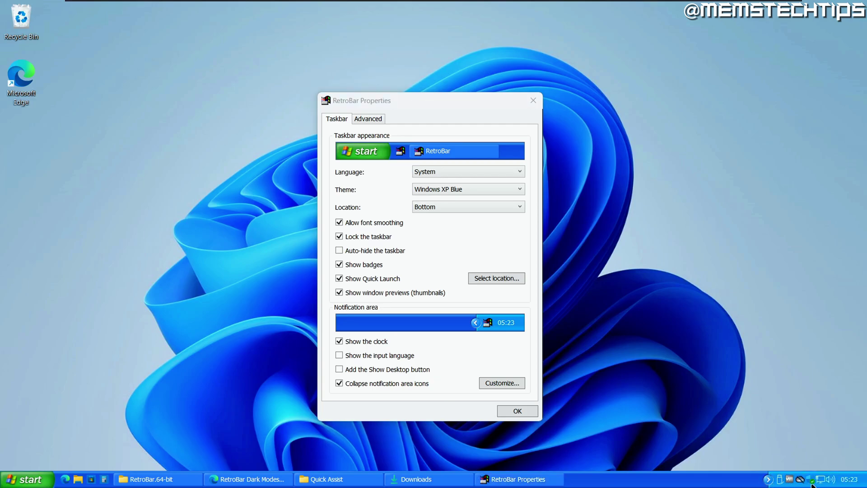
{"action": "left_click", "coordinate": [397, 394]}
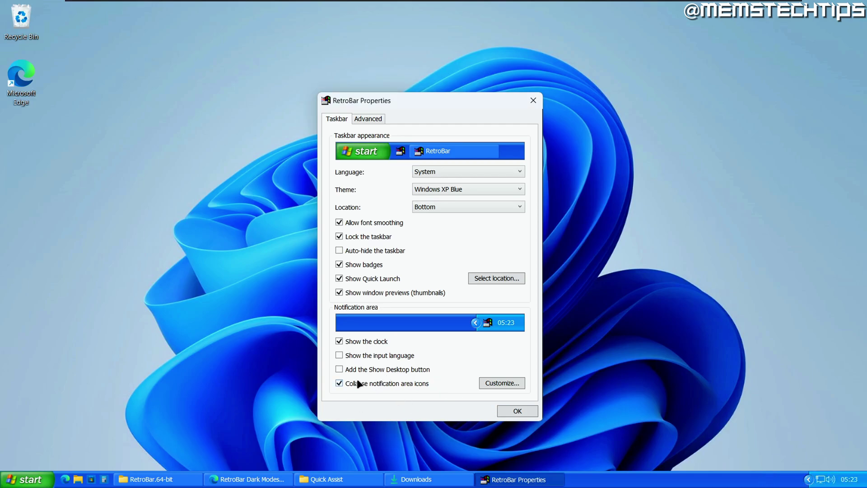
Step: Open the notification area icon customization and set the OneDrive icon's behavior to Remove
{"action": "left_click", "coordinate": [496, 383]}
{"action": "left_click", "coordinate": [441, 194]}
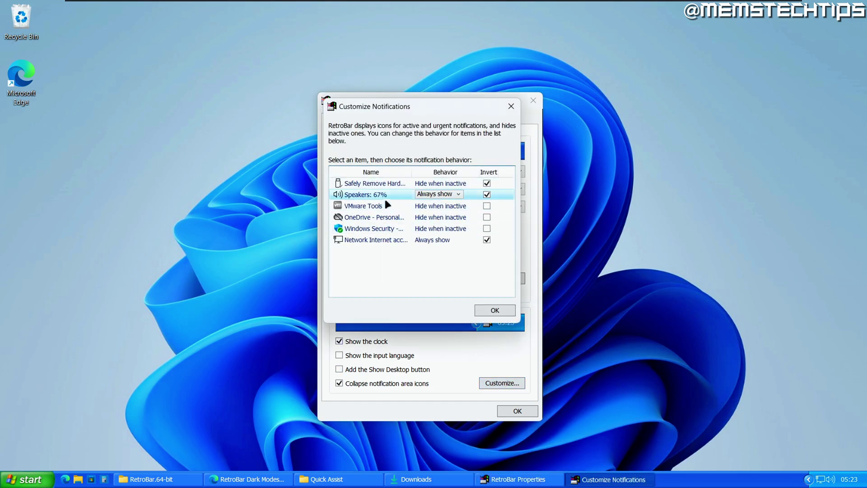
{"action": "left_click", "coordinate": [445, 219]}
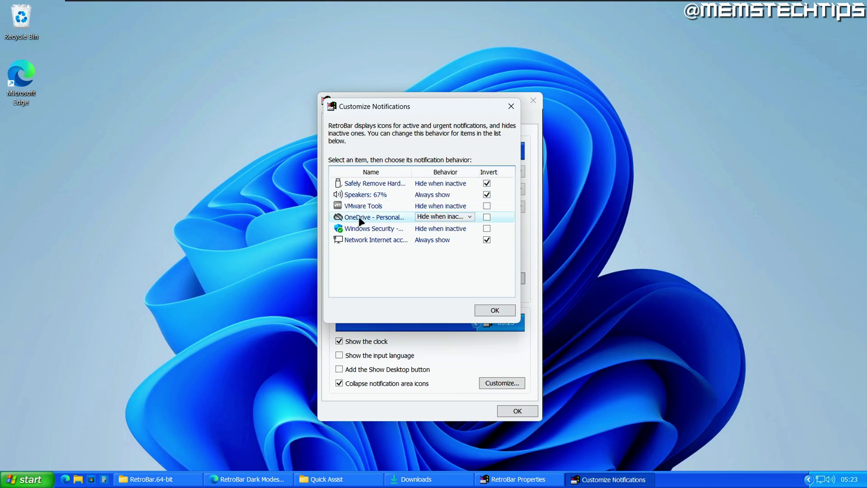
{"action": "left_click", "coordinate": [464, 217]}
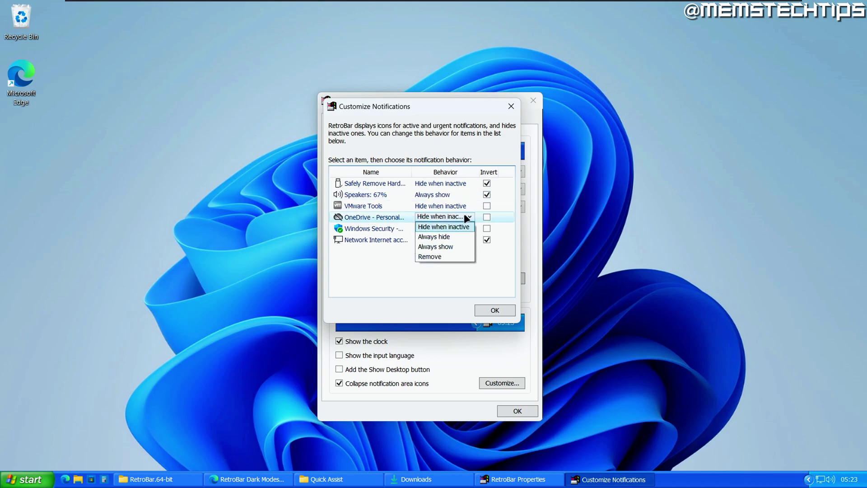
{"action": "left_click", "coordinate": [438, 257]}
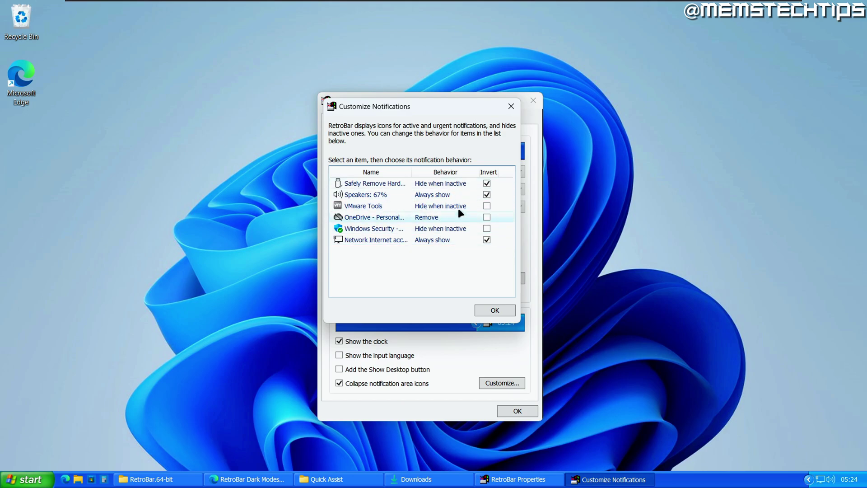
Step: Set the VMware Tools icon's behavior to Remove, accept the customization, and turn off Collapse notification area icons
{"action": "left_click", "coordinate": [429, 211]}
{"action": "left_click", "coordinate": [447, 205]}
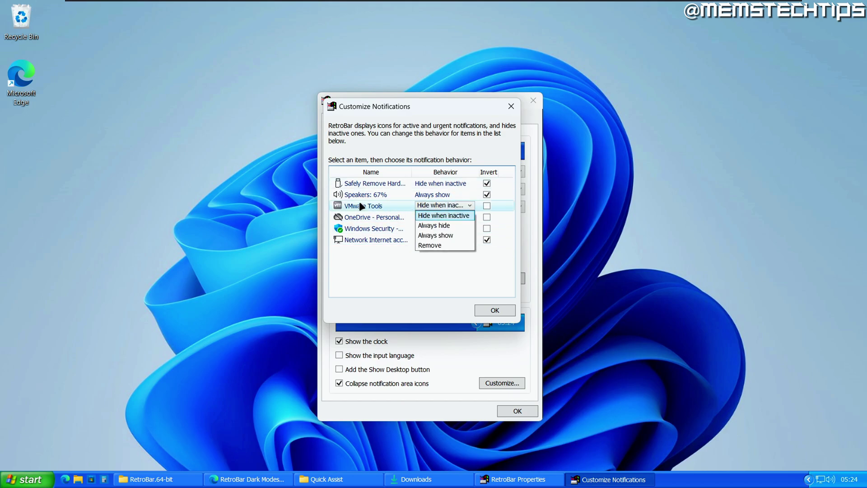
{"action": "left_click", "coordinate": [464, 245]}
{"action": "left_click", "coordinate": [496, 310]}
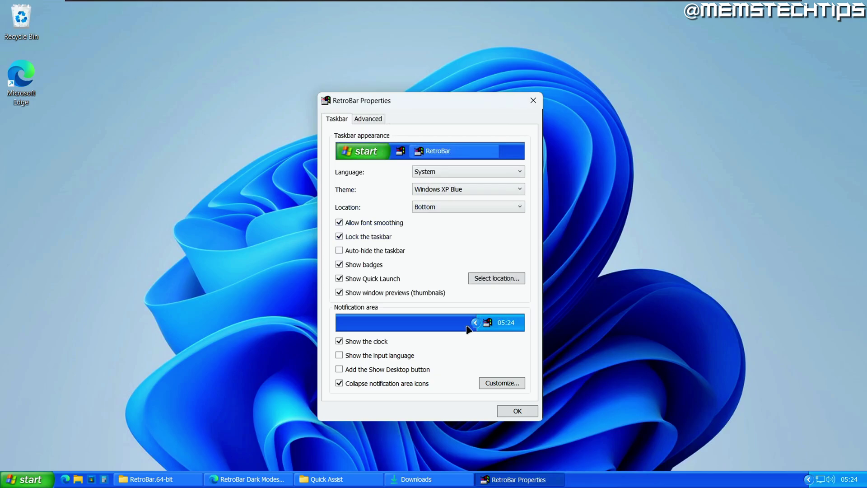
{"action": "left_click", "coordinate": [402, 384]}
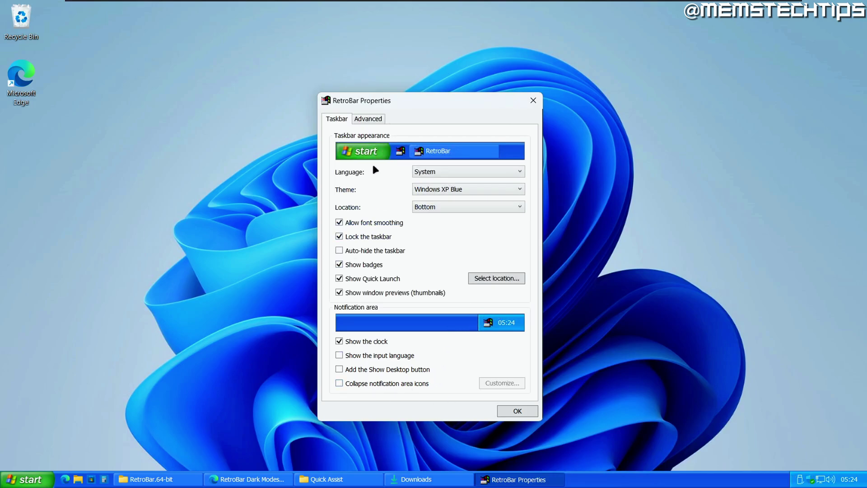
Step: Enable Automatically start at logon in the advanced RetroBar properties
{"action": "left_click", "coordinate": [370, 119]}
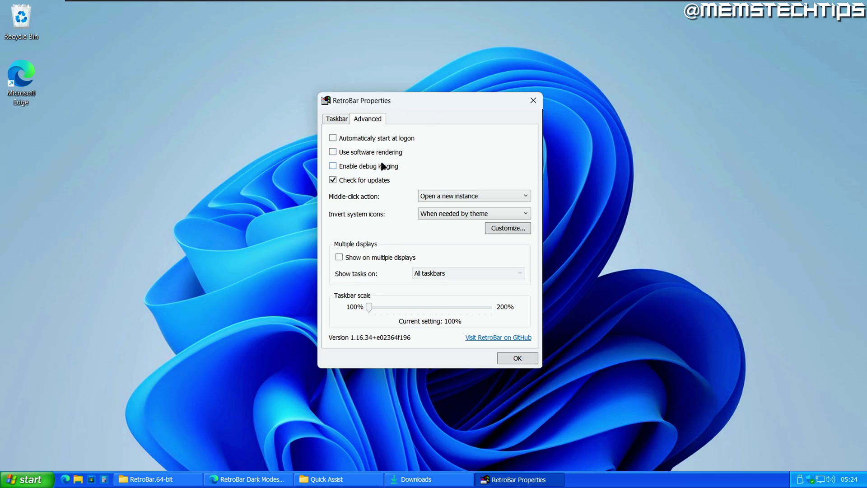
{"action": "left_click", "coordinate": [352, 140]}
{"action": "left_click", "coordinate": [352, 154]}
Step: Switch to the browser and review the requirements, features, themes and supported languages in the RetroBar GitHub README
{"action": "left_click", "coordinate": [248, 479]}
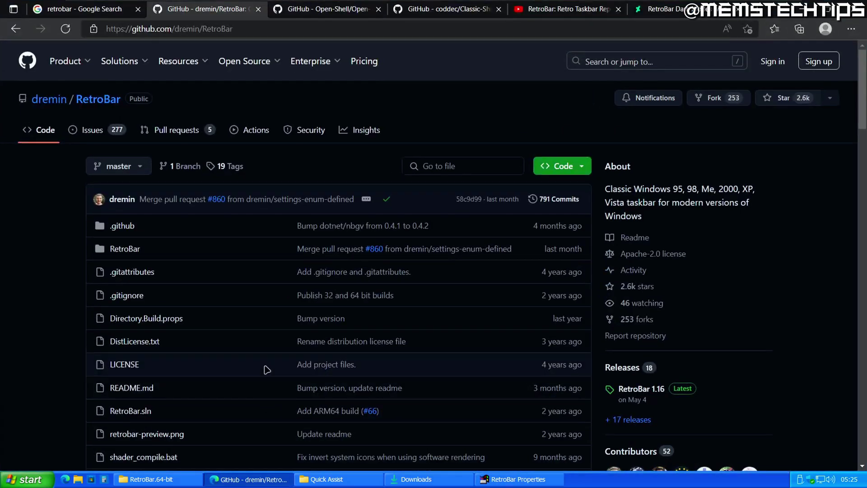
{"action": "scroll", "coordinate": [214, 300], "scroll_direction": "down", "scroll_amount": 10}
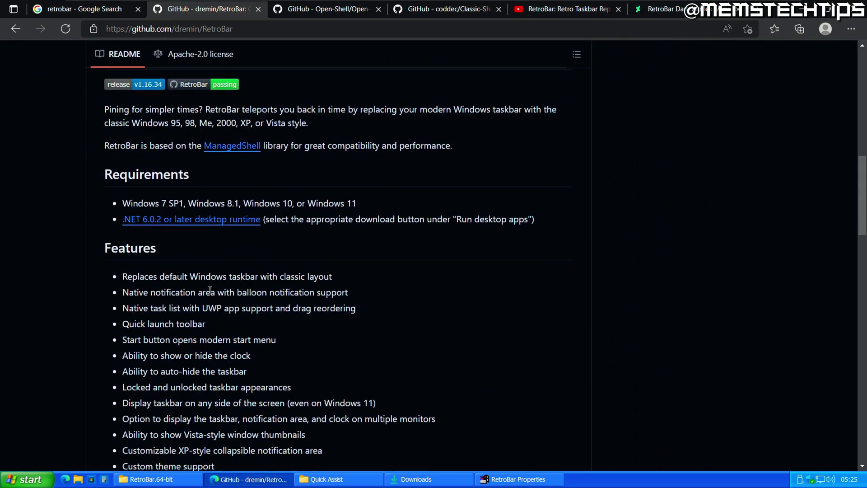
{"action": "scroll", "coordinate": [364, 306], "scroll_direction": "down", "scroll_amount": 5}
{"action": "scroll", "coordinate": [364, 304], "scroll_direction": "down", "scroll_amount": 7}
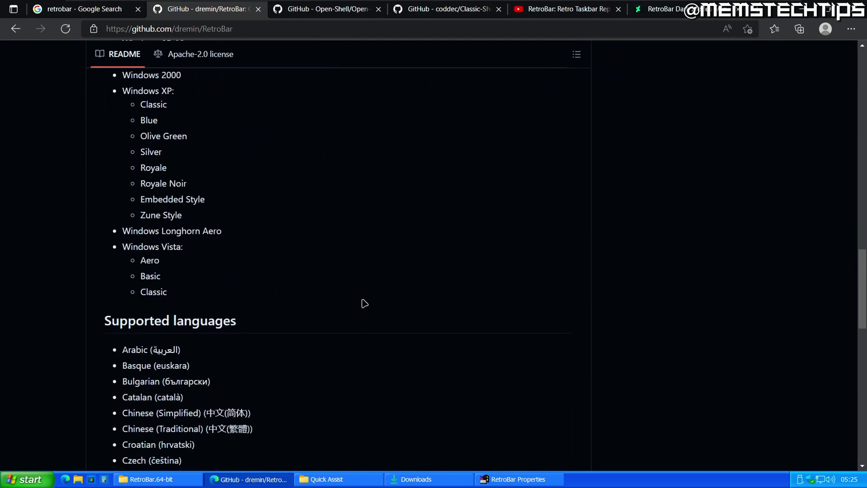
{"action": "scroll", "coordinate": [364, 303], "scroll_direction": "down", "scroll_amount": 3}
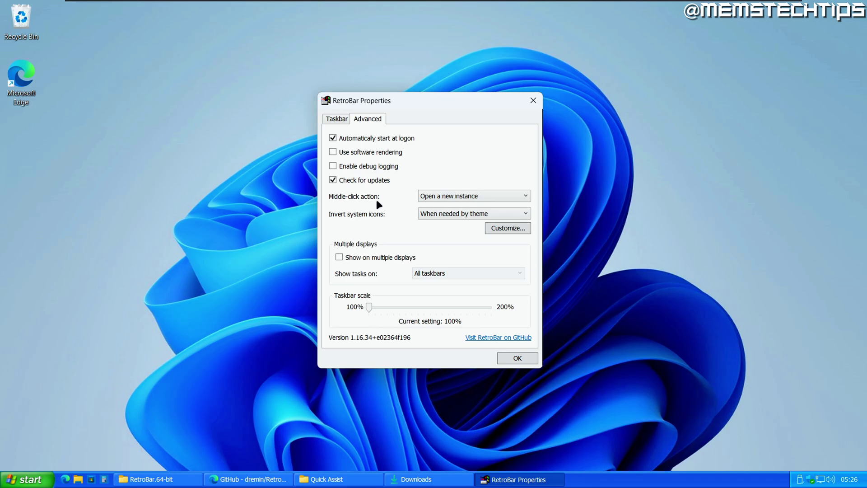
Step: Choose Open a new instance as the middle-click action, test it on the RetroBar.64-bit taskbar entry, and close the new window
{"action": "left_click", "coordinate": [441, 198]}
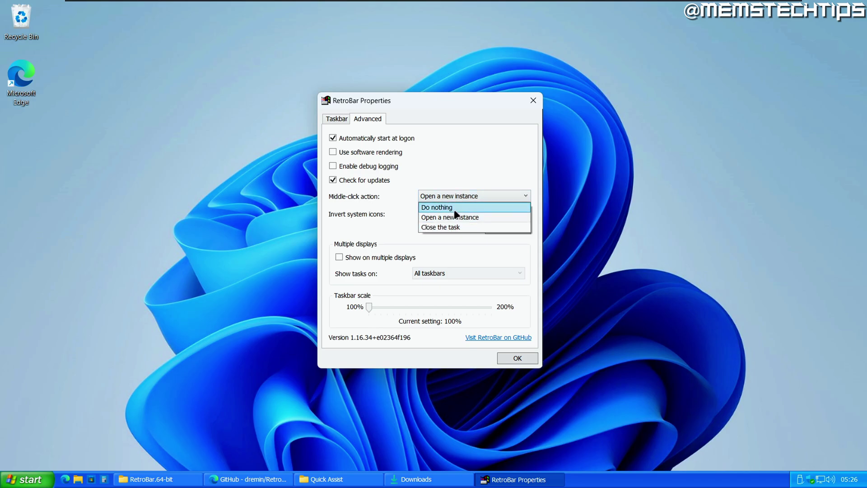
{"action": "left_click", "coordinate": [472, 216]}
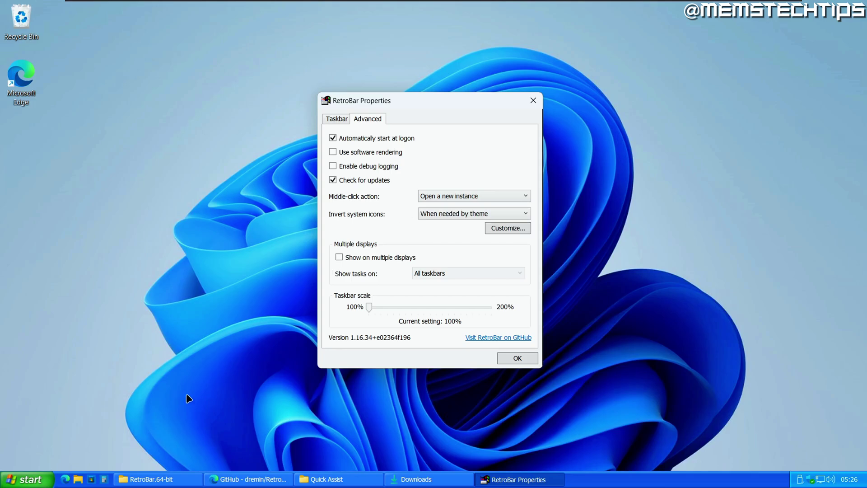
{"action": "left_click", "coordinate": [157, 480]}
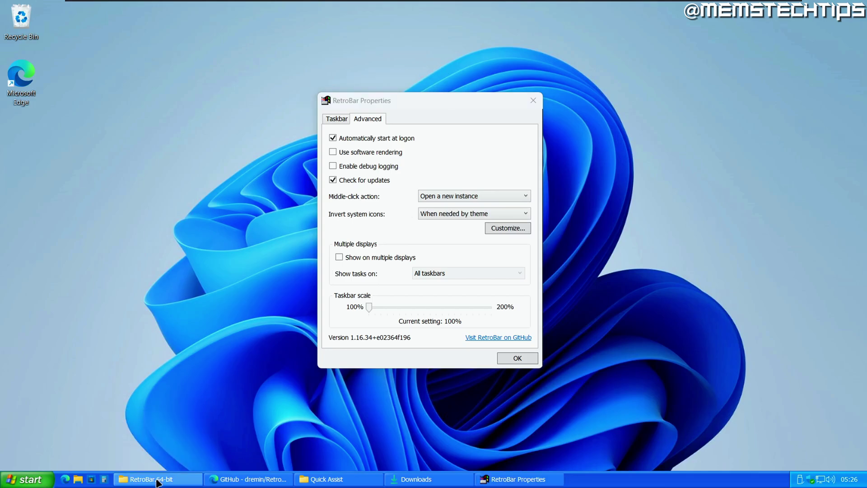
{"action": "middle_click", "coordinate": [157, 482]}
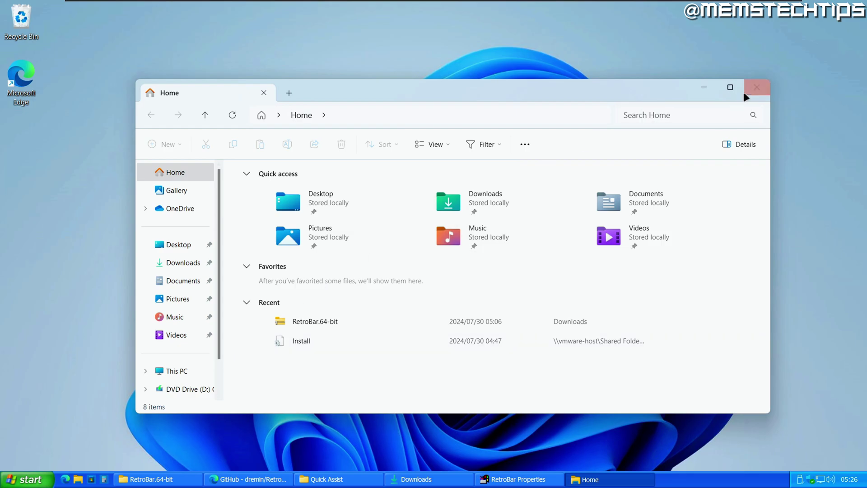
{"action": "left_click", "coordinate": [757, 88]}
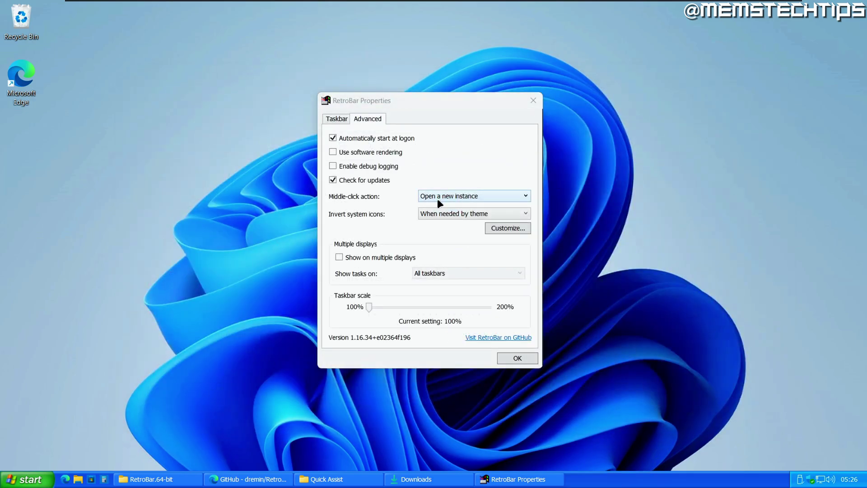
Step: Set the middle-click action to Close the task and test it by closing the Downloads window from its taskbar entry
{"action": "left_click", "coordinate": [501, 195]}
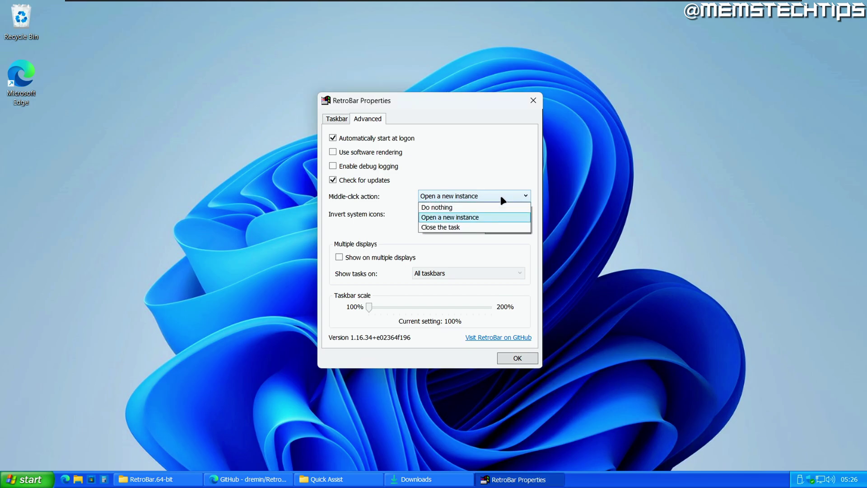
{"action": "left_click", "coordinate": [465, 227]}
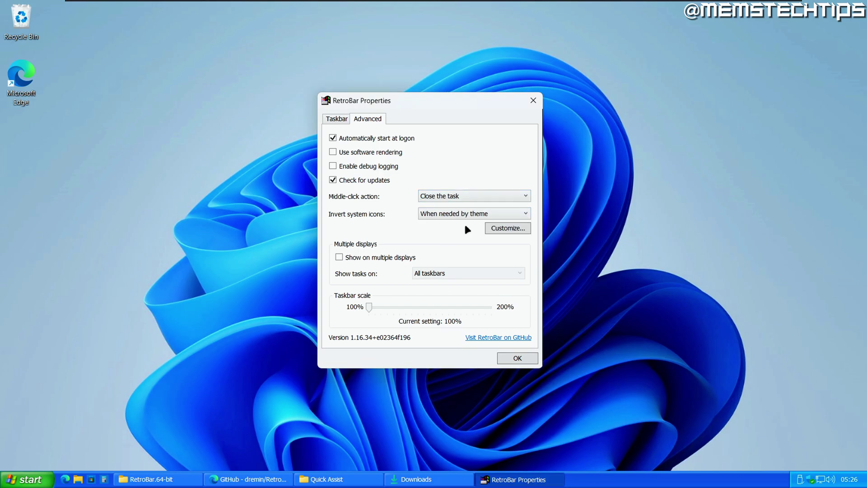
{"action": "middle_click", "coordinate": [424, 482]}
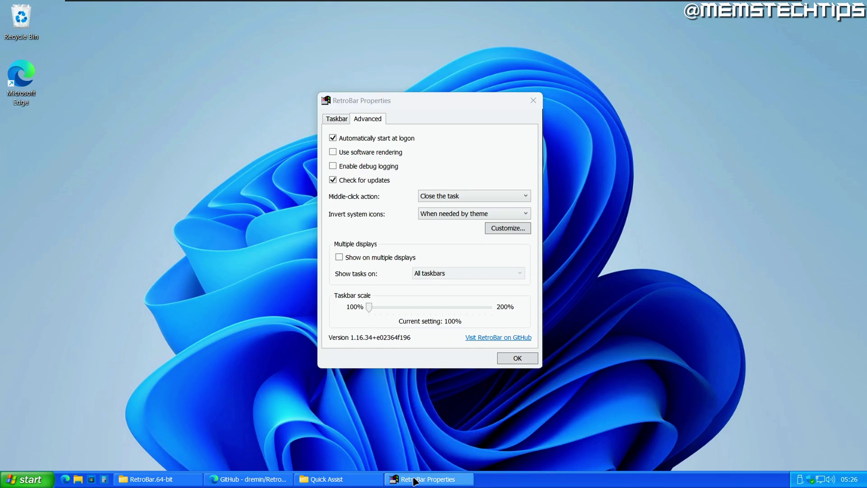
{"action": "left_click", "coordinate": [467, 199]}
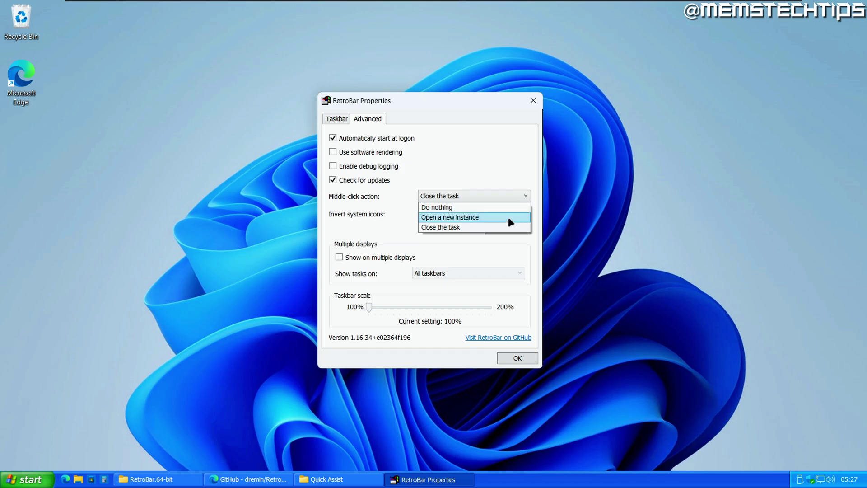
{"action": "left_click", "coordinate": [468, 226]}
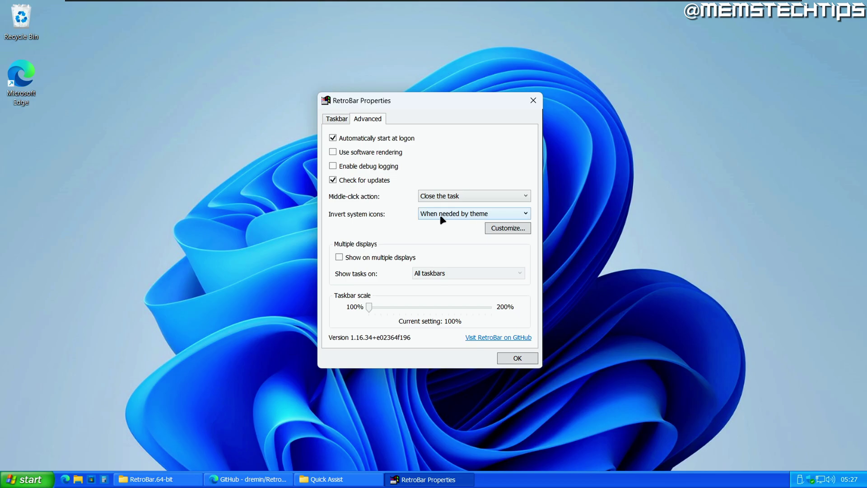
Step: Keep Invert system icons on When needed by theme, and clear the Invert option for the Safely Remove Hardware icon in its customization
{"action": "left_click", "coordinate": [504, 216]}
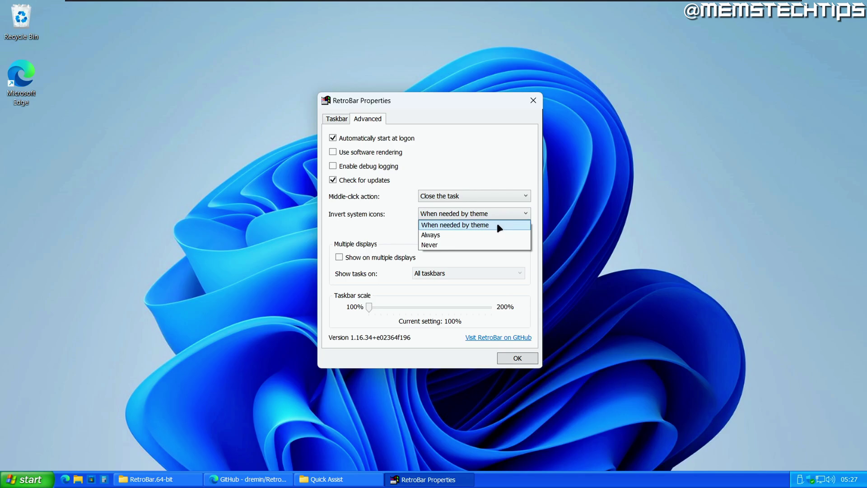
{"action": "left_click", "coordinate": [497, 224]}
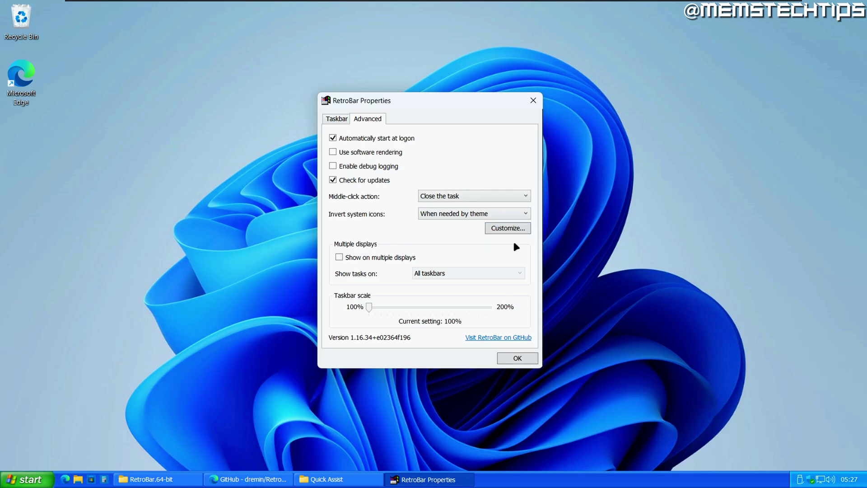
{"action": "left_click", "coordinate": [513, 229]}
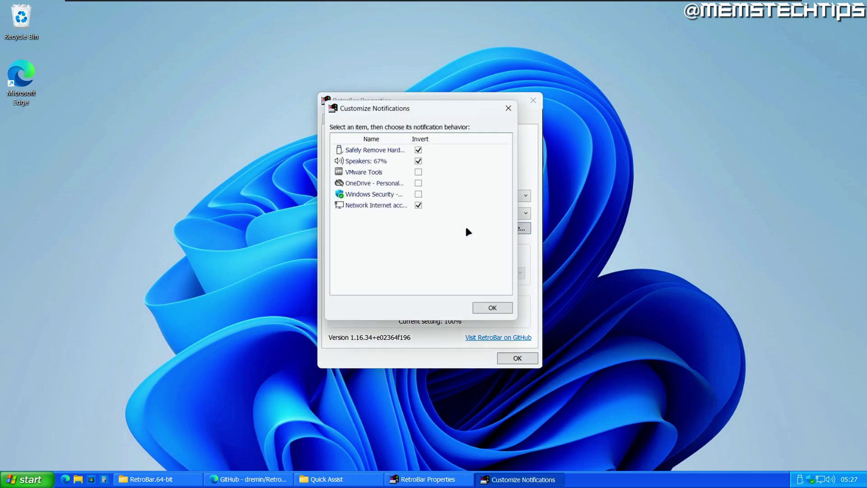
{"action": "left_click", "coordinate": [419, 148]}
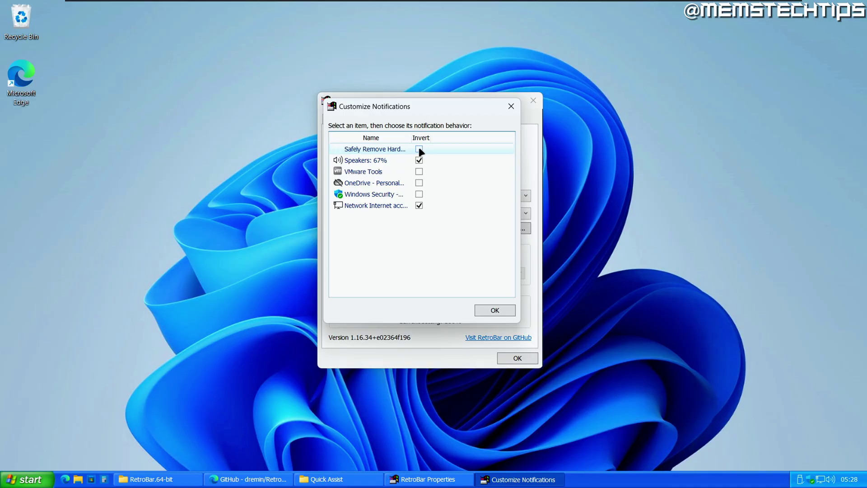
{"action": "left_click", "coordinate": [390, 230]}
{"action": "left_click", "coordinate": [494, 311]}
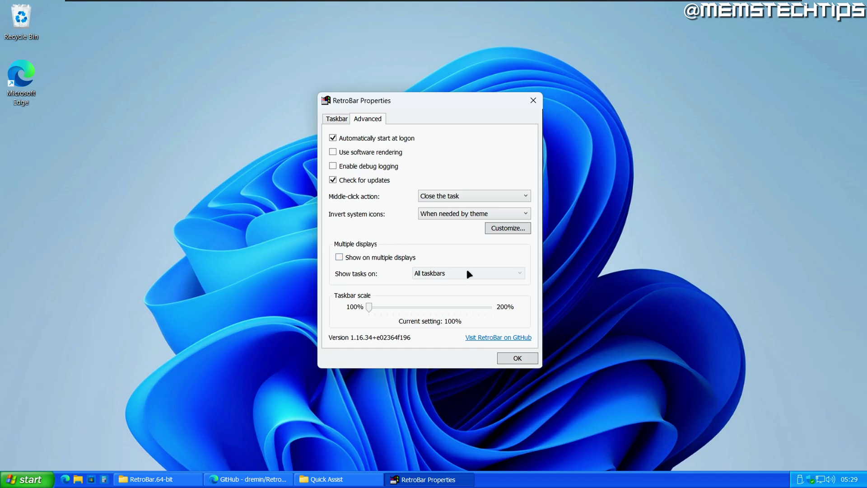
Step: Try Show on multiple displays, look through the Show tasks on choices, and turn the option off again
{"action": "left_click", "coordinate": [338, 259]}
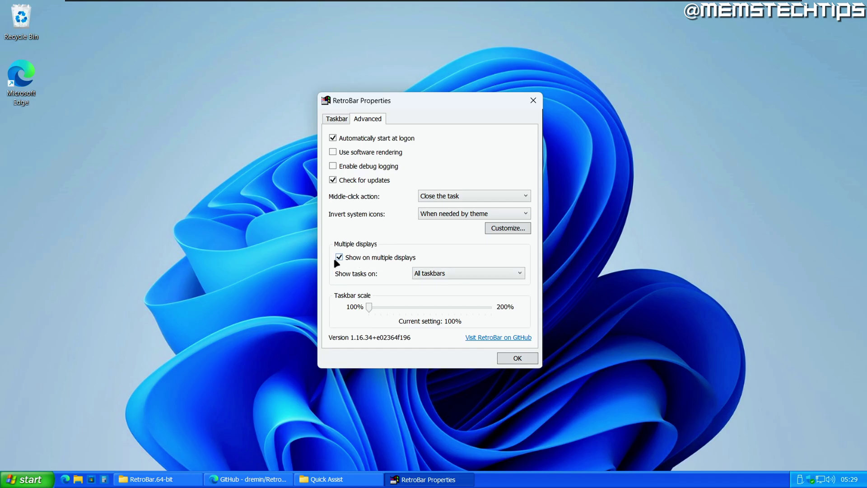
{"action": "left_click", "coordinate": [521, 273]}
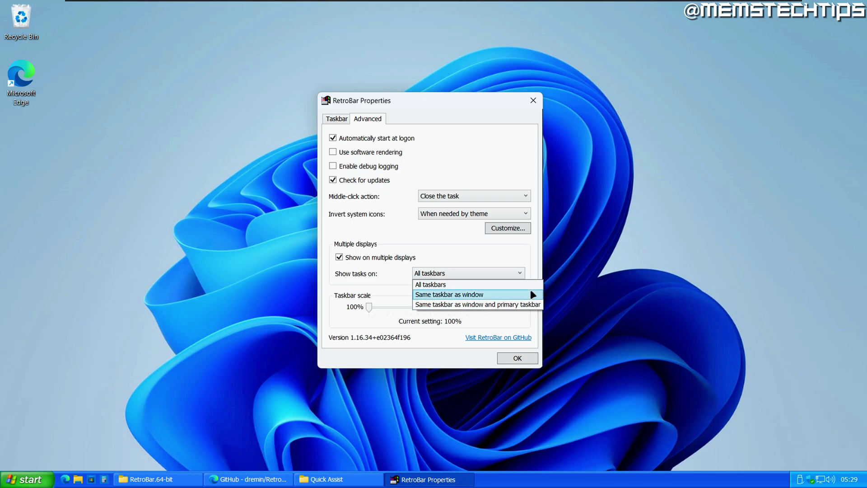
{"action": "left_click", "coordinate": [341, 257]}
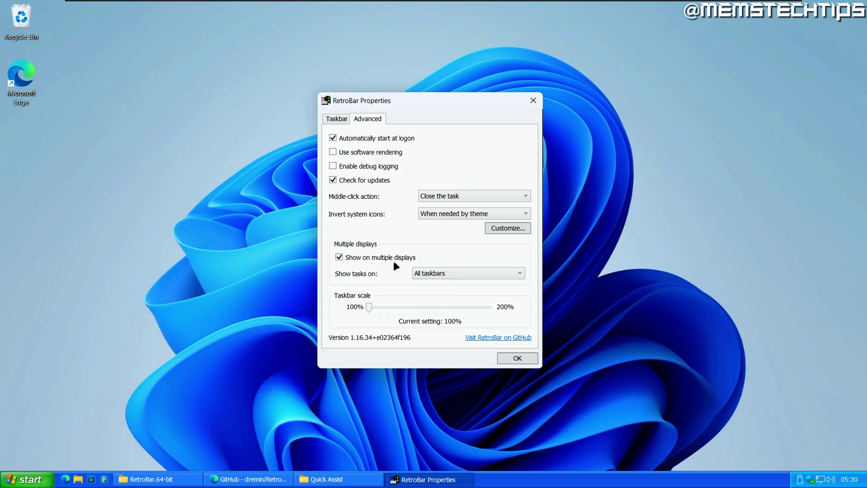
{"action": "left_click", "coordinate": [339, 258]}
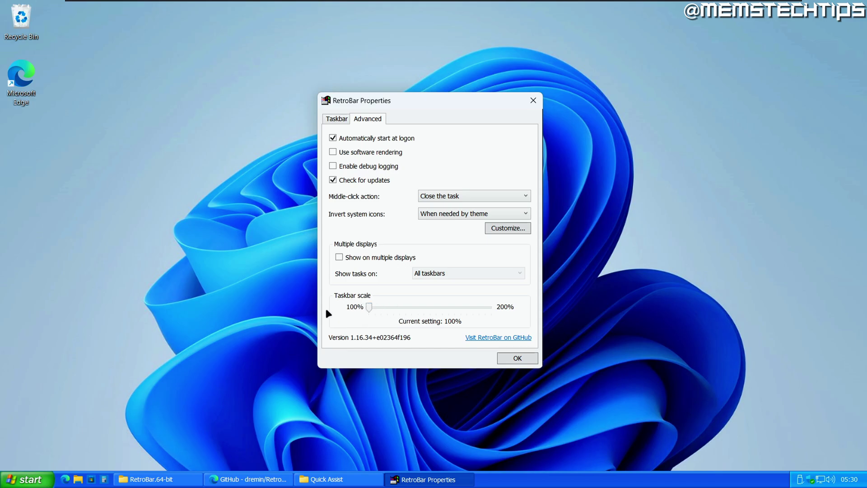
Step: Try a taskbar scale of 200%, check the Windows display settings, and return the scale to 100%
{"action": "left_click_drag", "start_coordinate": [374, 308], "coordinate": [523, 311]}
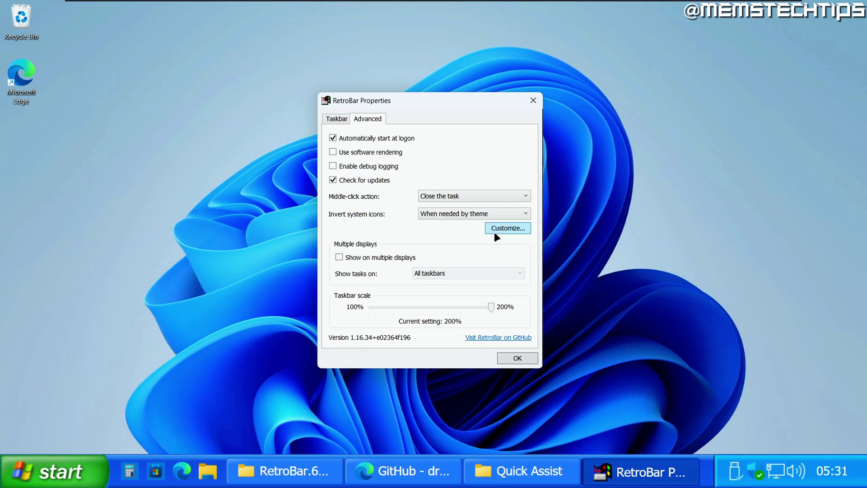
{"action": "right_click", "coordinate": [556, 188]}
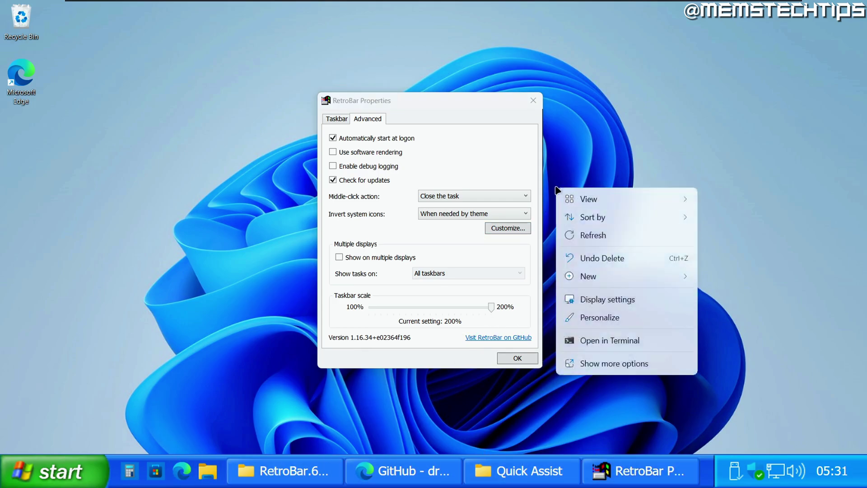
{"action": "left_click", "coordinate": [592, 300]}
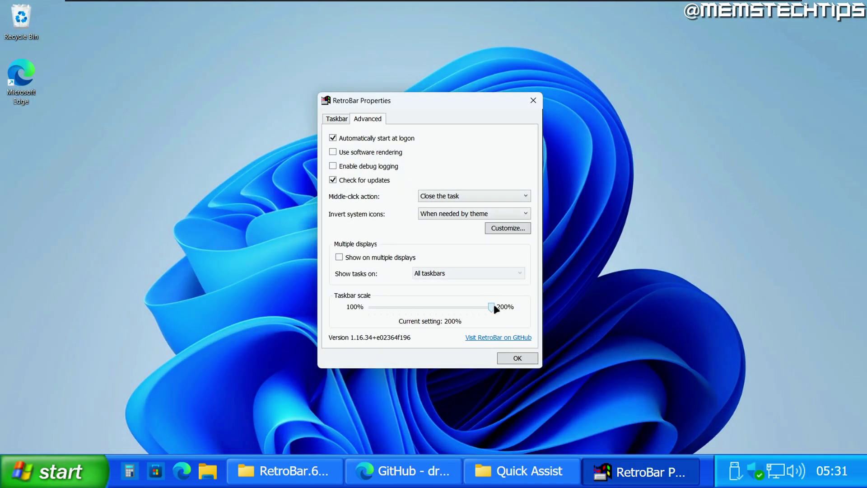
{"action": "left_click_drag", "start_coordinate": [494, 304], "coordinate": [359, 316]}
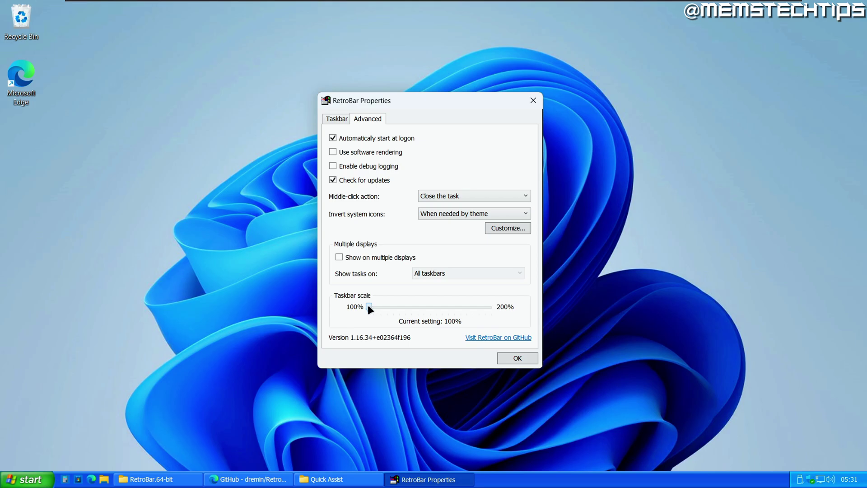
{"action": "mouse_move", "coordinate": [371, 306]}
{"action": "left_mouse_down"}
{"action": "mouse_move", "coordinate": [381, 306]}
{"action": "mouse_move", "coordinate": [368, 307]}
{"action": "left_mouse_up"}
Step: Review the themes available for the taskbar and keep Windows XP Blue
{"action": "left_click", "coordinate": [335, 119]}
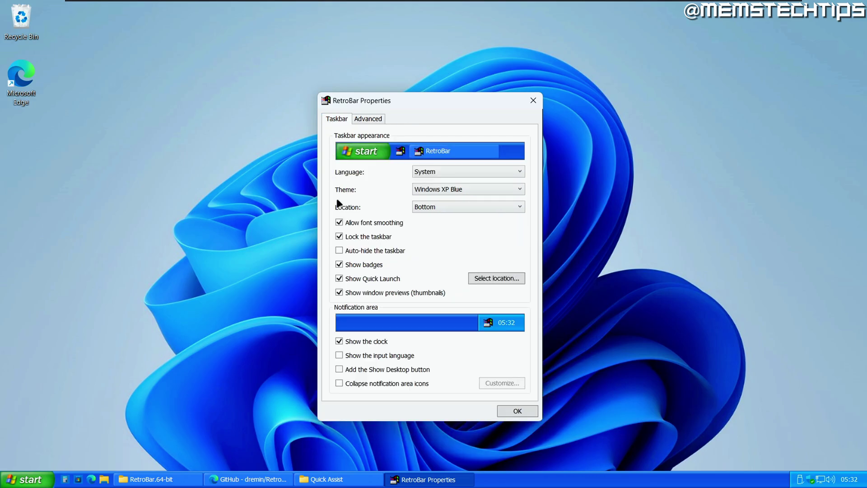
{"action": "left_click", "coordinate": [418, 191]}
{"action": "scroll", "coordinate": [519, 227], "scroll_direction": "up", "scroll_amount": 1}
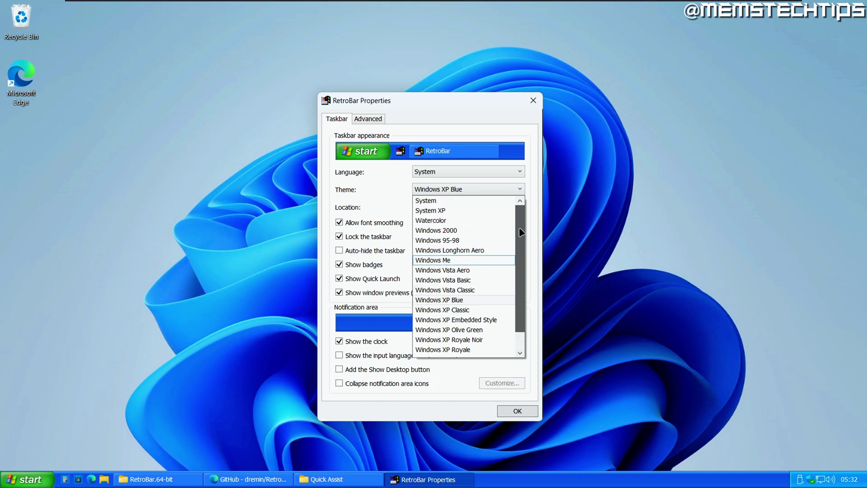
{"action": "scroll", "coordinate": [517, 255], "scroll_direction": "down", "scroll_amount": 1}
{"action": "scroll", "coordinate": [519, 268], "scroll_direction": "up", "scroll_amount": 1}
{"action": "left_click", "coordinate": [408, 186]}
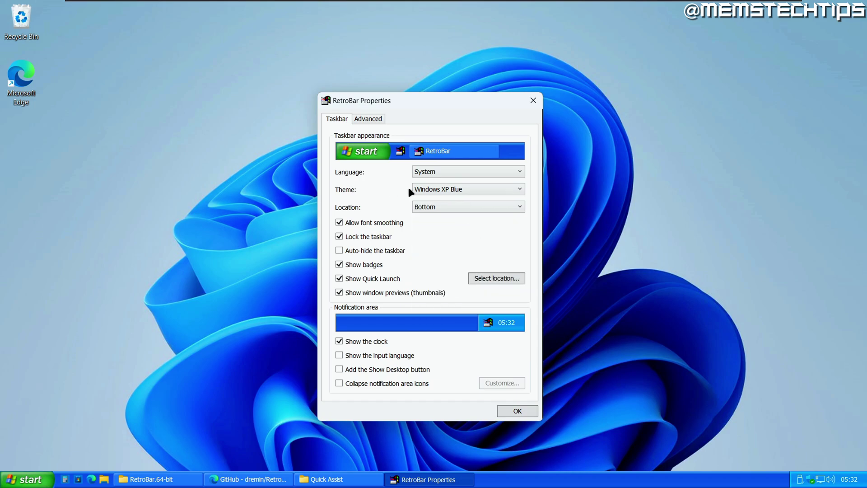
Step: Switch to the browser and look over the RetroBar Dark Modes page on DeviantArt
{"action": "left_click", "coordinate": [247, 479]}
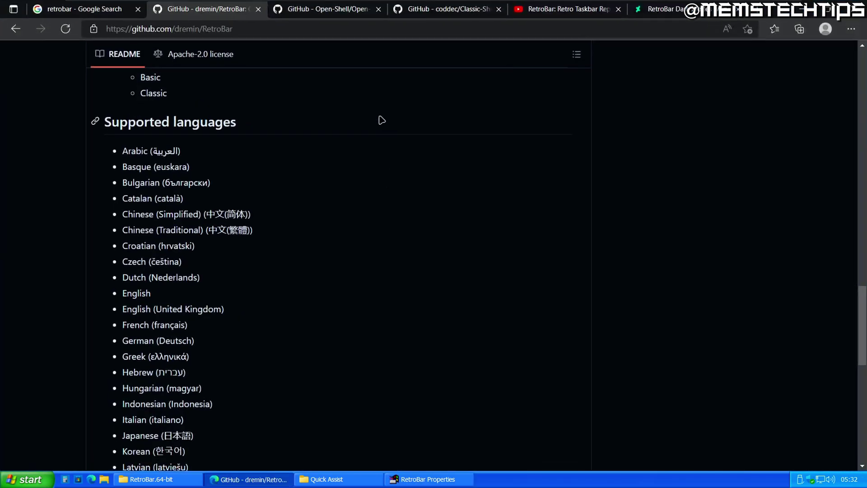
{"action": "left_click", "coordinate": [550, 17]}
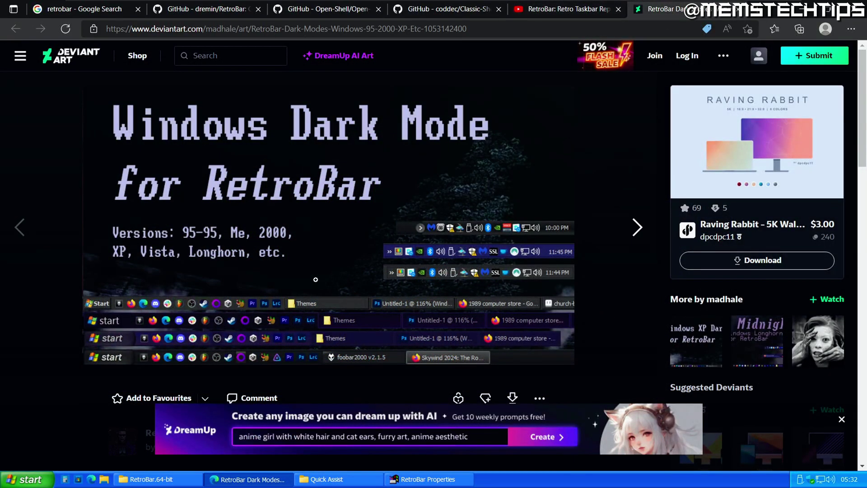
{"action": "scroll", "coordinate": [603, 246], "scroll_direction": "down", "scroll_amount": 2}
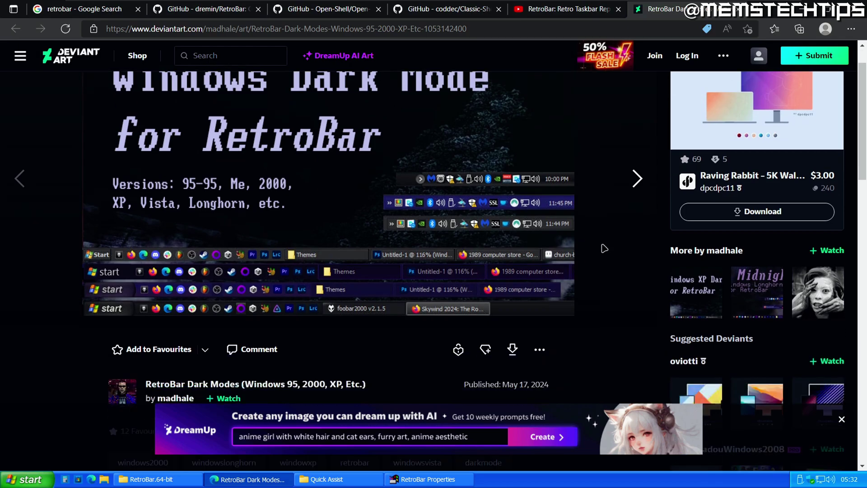
Step: Download RetroBar Dark Modes.zip from the alternative dark themes link in the YouTube video description and show the file in its folder
{"action": "scroll", "coordinate": [605, 249], "scroll_direction": "down", "scroll_amount": 5}
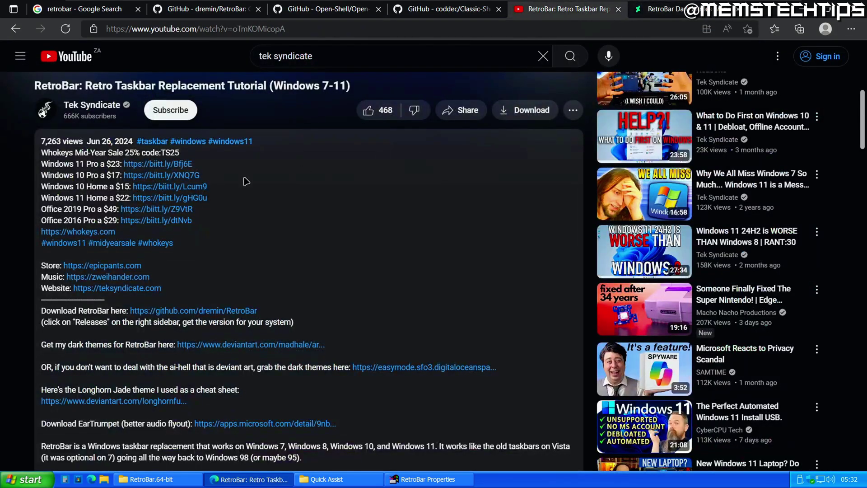
{"action": "scroll", "coordinate": [272, 248], "scroll_direction": "down", "scroll_amount": 3}
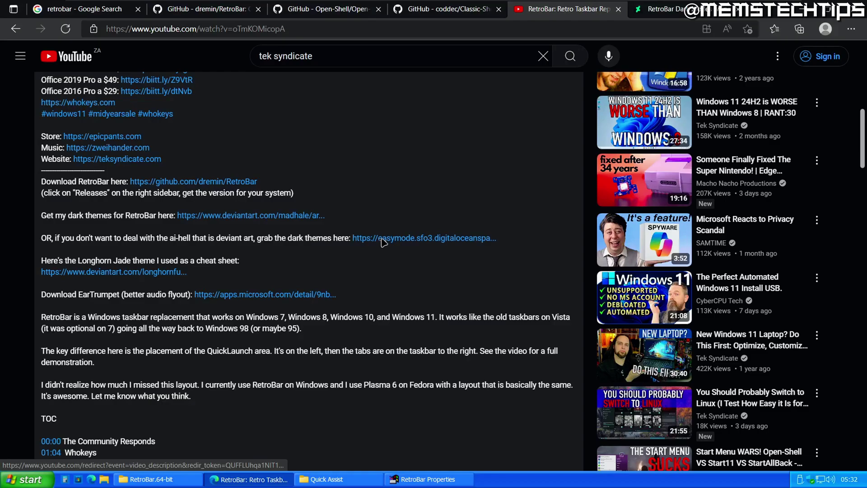
{"action": "left_click", "coordinate": [411, 240]}
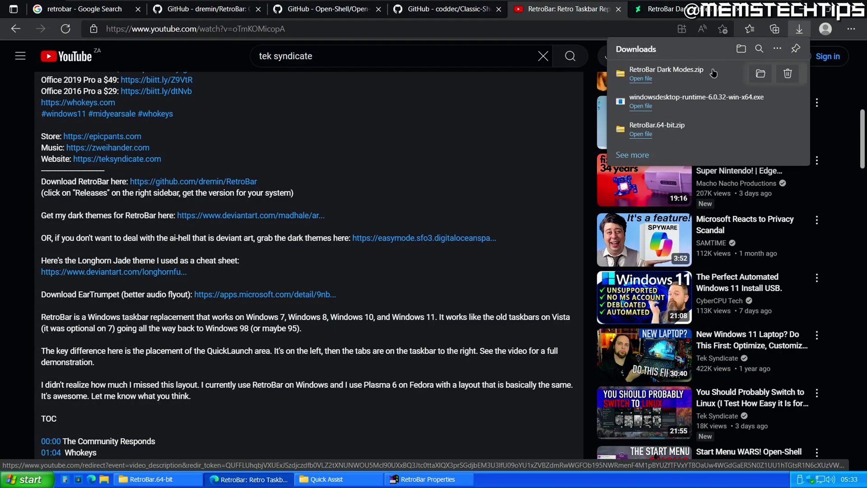
{"action": "left_click", "coordinate": [761, 74]}
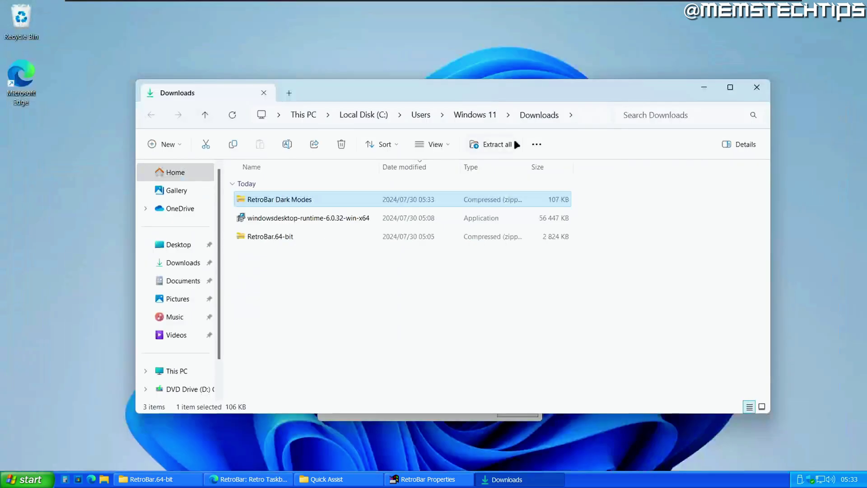
Step: Arrange the Downloads window beside the RetroBar.64-bit folder and open the RetroBar Dark Modes archive
{"action": "left_click_drag", "start_coordinate": [342, 91], "coordinate": [219, 84]}
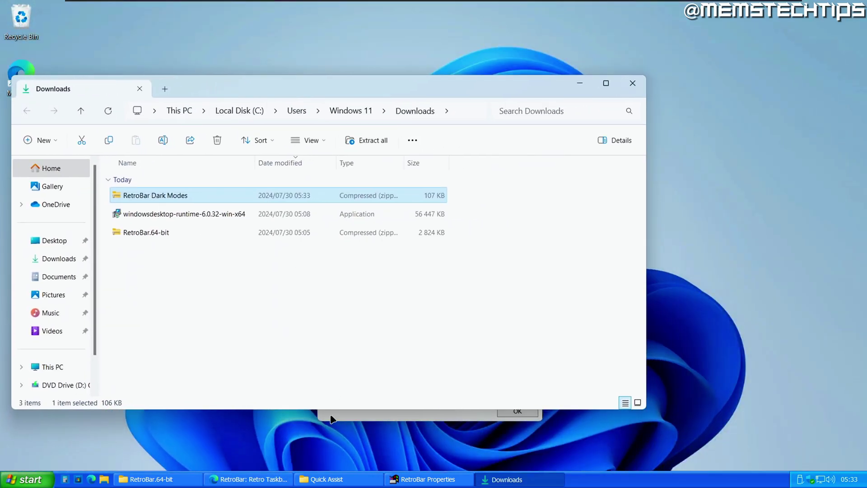
{"action": "left_click", "coordinate": [326, 479]}
{"action": "left_click_drag", "start_coordinate": [360, 86], "coordinate": [533, 91]}
{"action": "left_click", "coordinate": [569, 112]}
{"action": "left_click", "coordinate": [160, 196]}
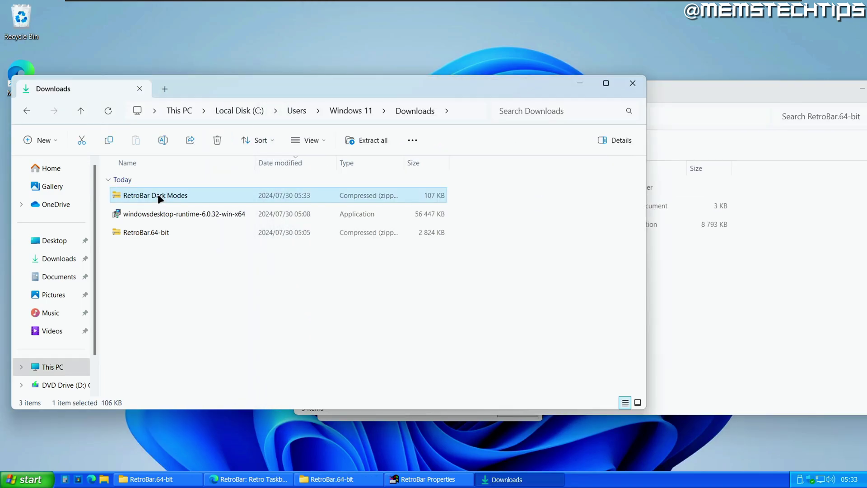
{"action": "double_click", "coordinate": [158, 196]}
{"action": "left_click", "coordinate": [660, 316]}
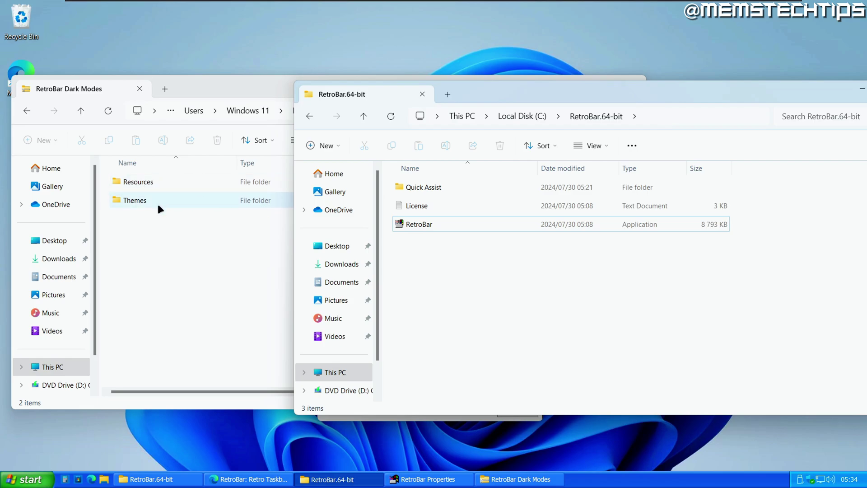
Step: Copy the Resources and Themes folders from the archive into the RetroBar.64-bit folder and close both folder windows
{"action": "left_click_drag", "start_coordinate": [189, 244], "coordinate": [136, 180]}
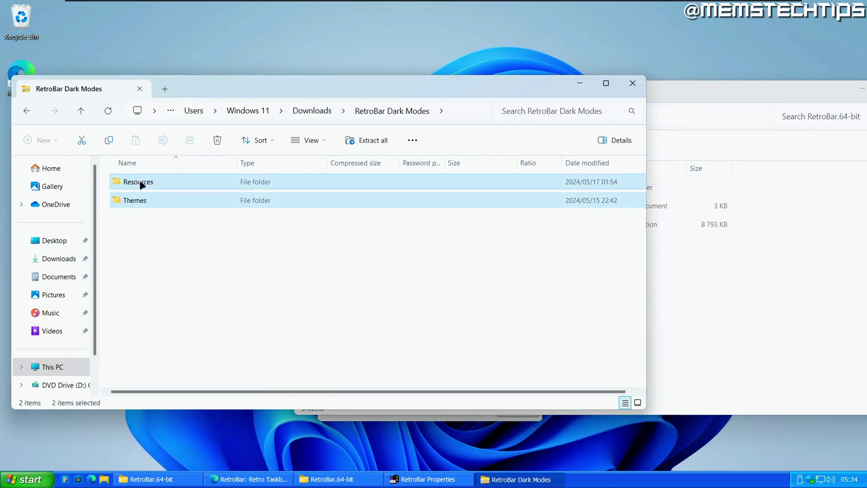
{"action": "left_click_drag", "start_coordinate": [694, 294], "coordinate": [712, 282]}
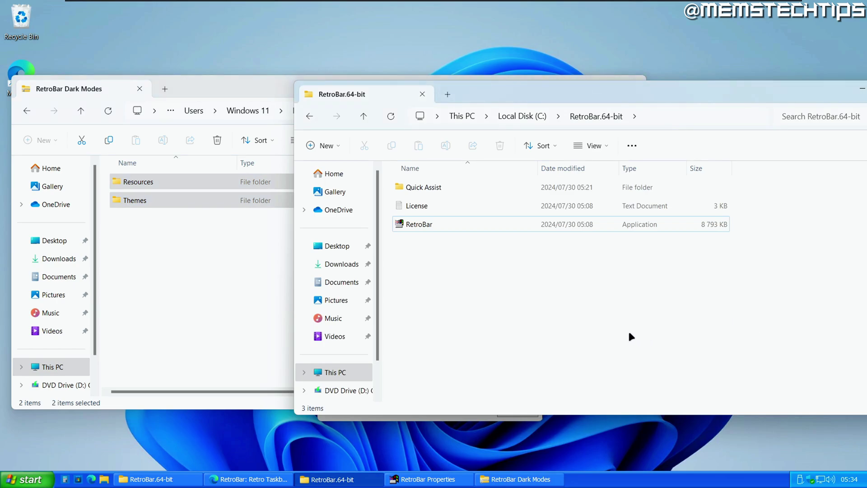
{"action": "left_click_drag", "start_coordinate": [670, 97], "coordinate": [512, 99]}
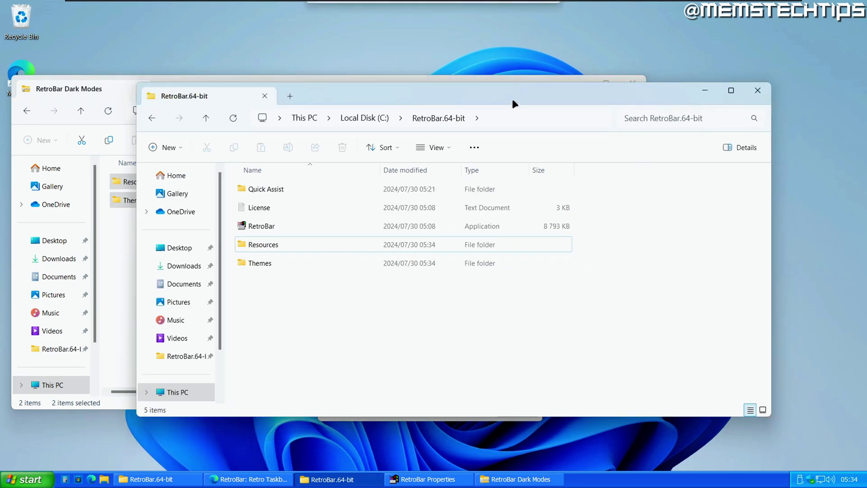
{"action": "left_click", "coordinate": [759, 91]}
{"action": "left_click", "coordinate": [634, 83]}
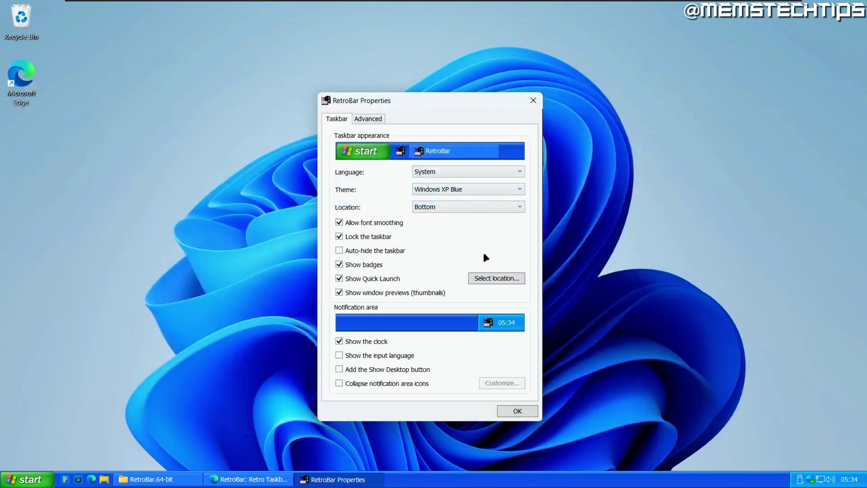
Step: Check RetroBar's theme list for the added dark themes
{"action": "left_click", "coordinate": [450, 192]}
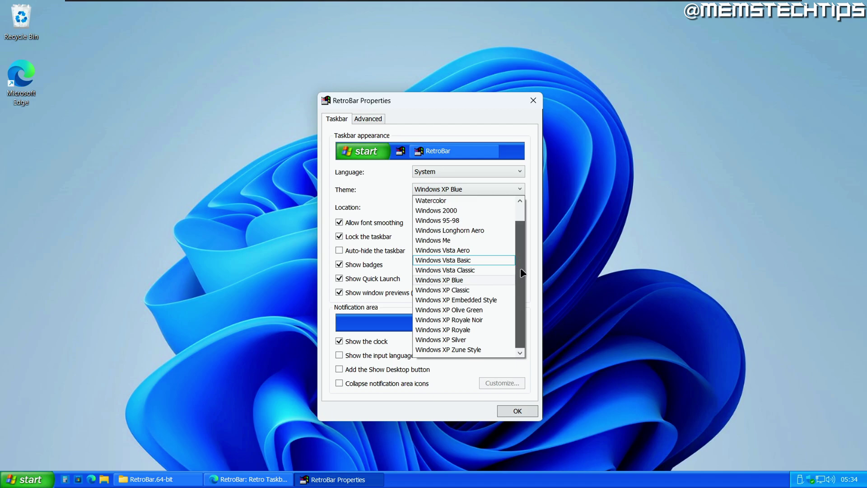
{"action": "scroll", "coordinate": [520, 268], "scroll_direction": "up", "scroll_amount": 1}
{"action": "scroll", "coordinate": [519, 253], "scroll_direction": "down", "scroll_amount": 1}
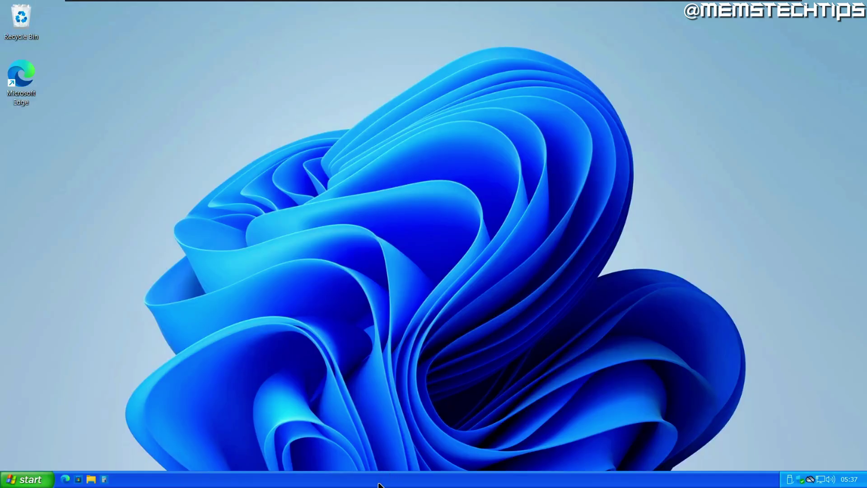
Step: Reopen RetroBar Properties, apply the Dark Mode Windows XP theme, and test the Start menu with it
{"action": "right_click", "coordinate": [391, 481]}
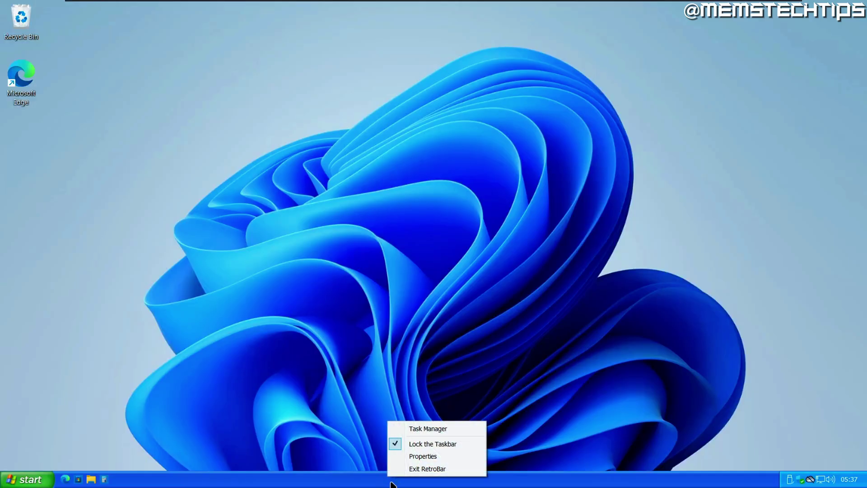
{"action": "left_click", "coordinate": [429, 457]}
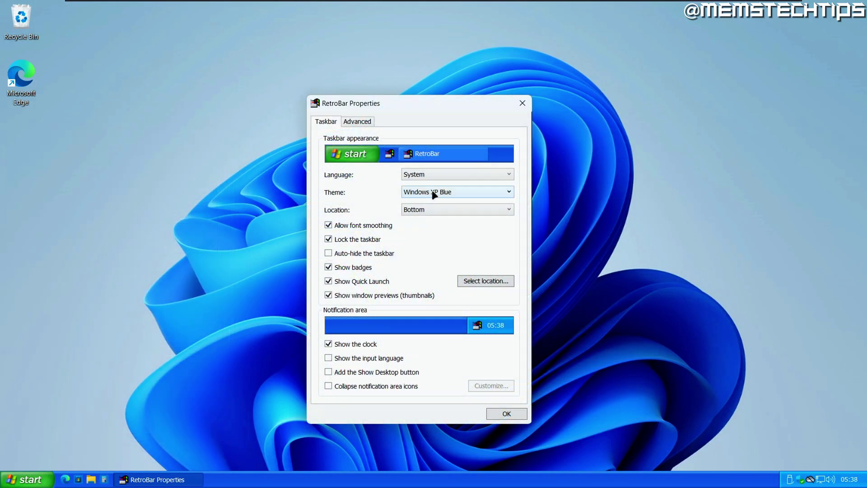
{"action": "left_click", "coordinate": [434, 193]}
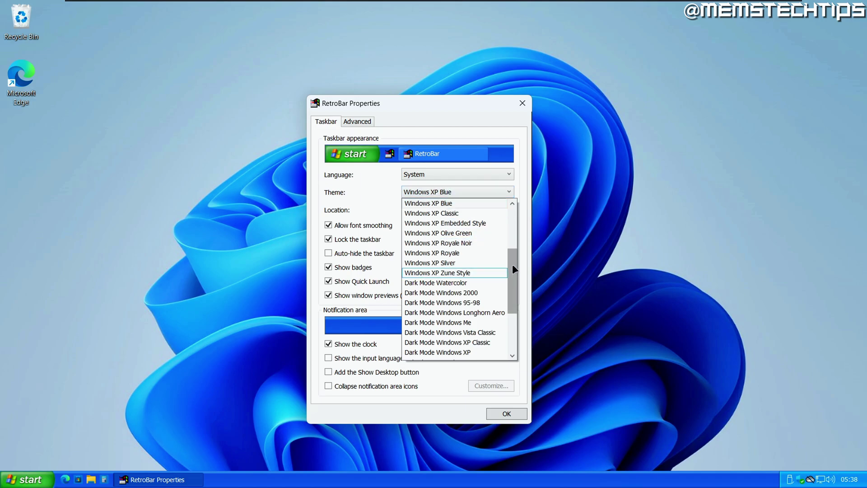
{"action": "left_click_drag", "start_coordinate": [514, 264], "coordinate": [513, 283]}
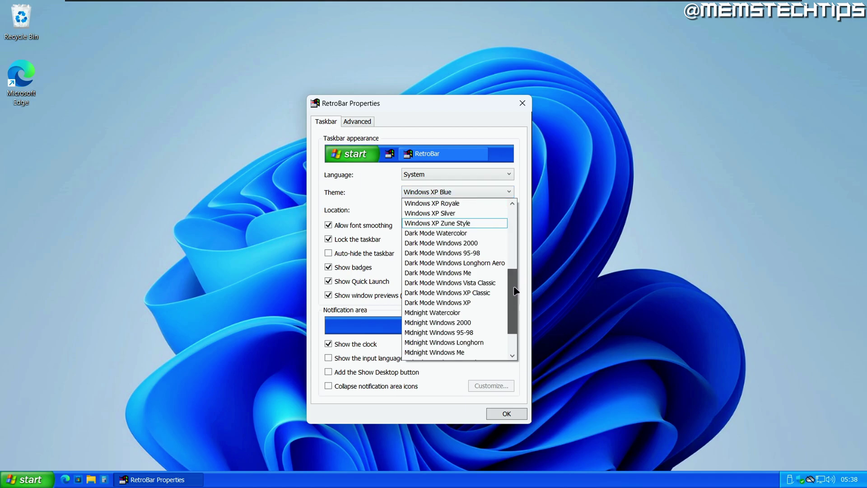
{"action": "left_click", "coordinate": [472, 302]}
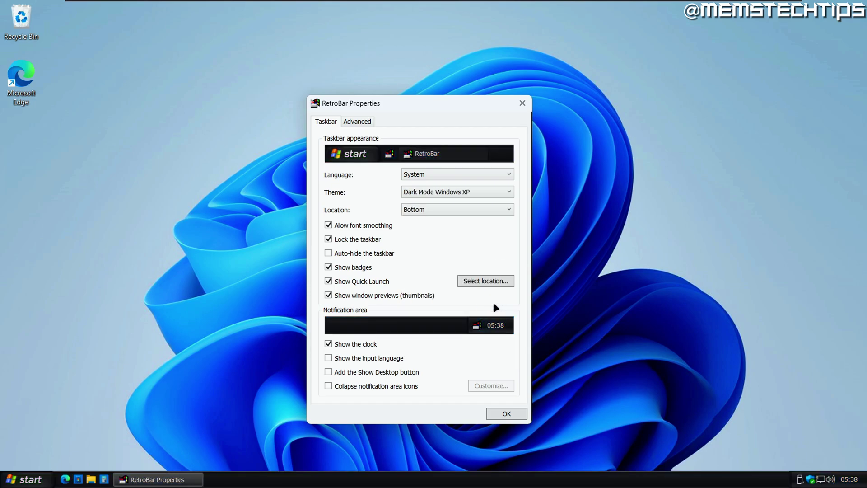
{"action": "left_click", "coordinate": [26, 482]}
{"action": "left_click", "coordinate": [26, 483]}
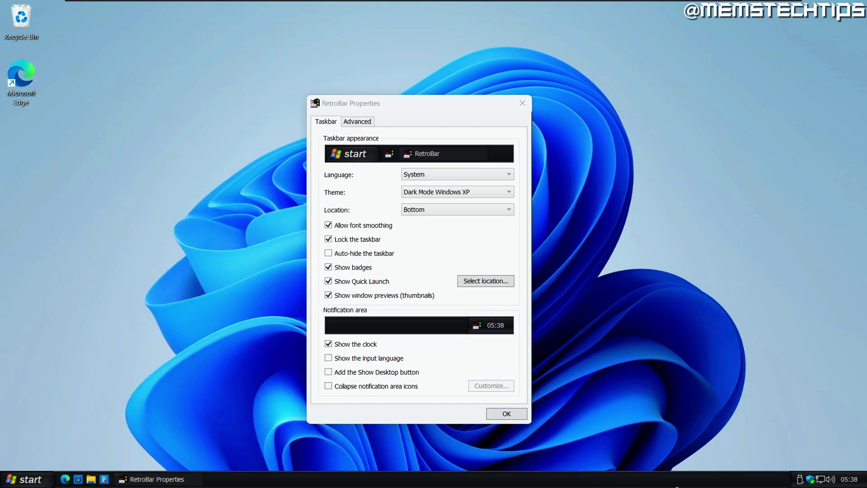
Step: Change the taskbar theme to Midnight Windows XP
{"action": "left_click", "coordinate": [445, 193]}
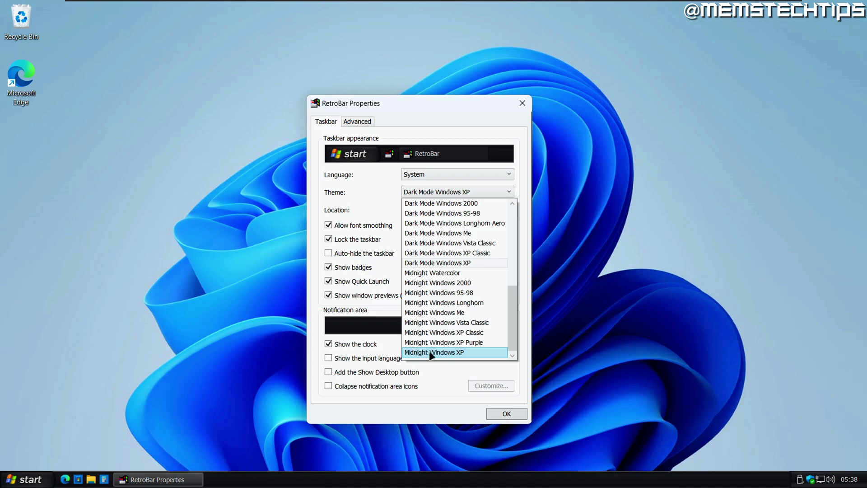
{"action": "left_click", "coordinate": [459, 352]}
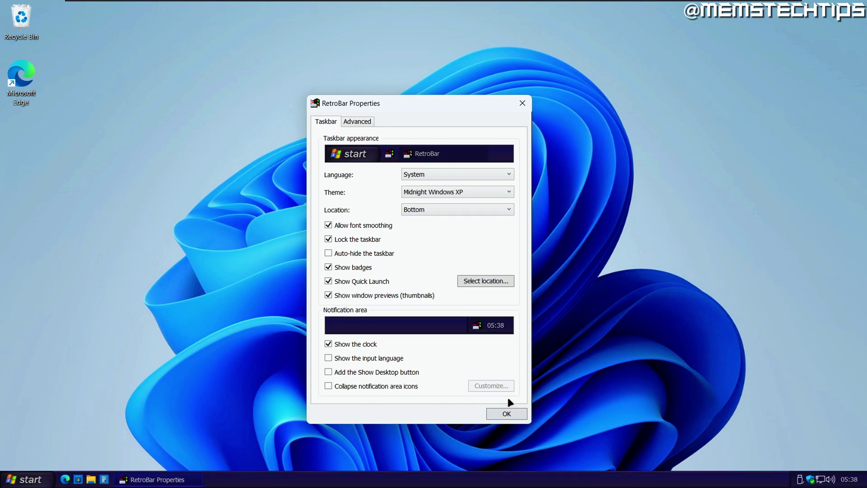
Step: Change the taskbar theme to Windows 95-98, close RetroBar Properties, and test the Start menu with it
{"action": "left_click", "coordinate": [448, 193]}
{"action": "scroll", "coordinate": [506, 274], "scroll_direction": "up", "scroll_amount": 1}
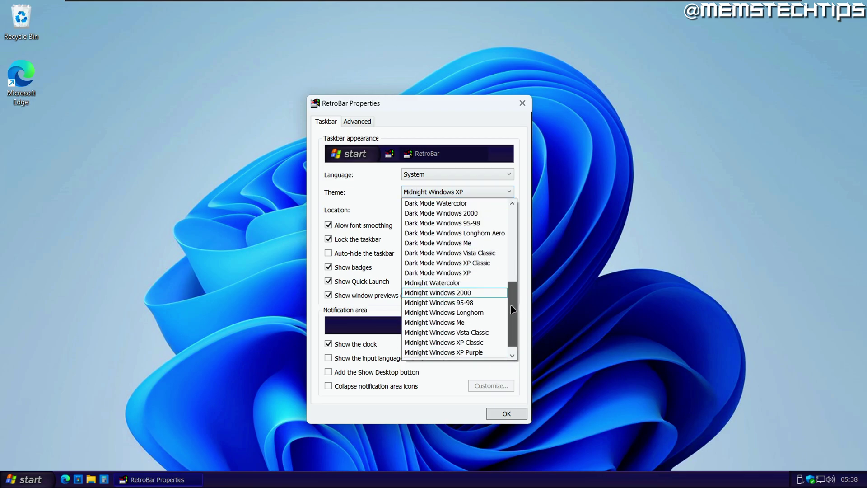
{"action": "left_click_drag", "start_coordinate": [512, 306], "coordinate": [513, 238]}
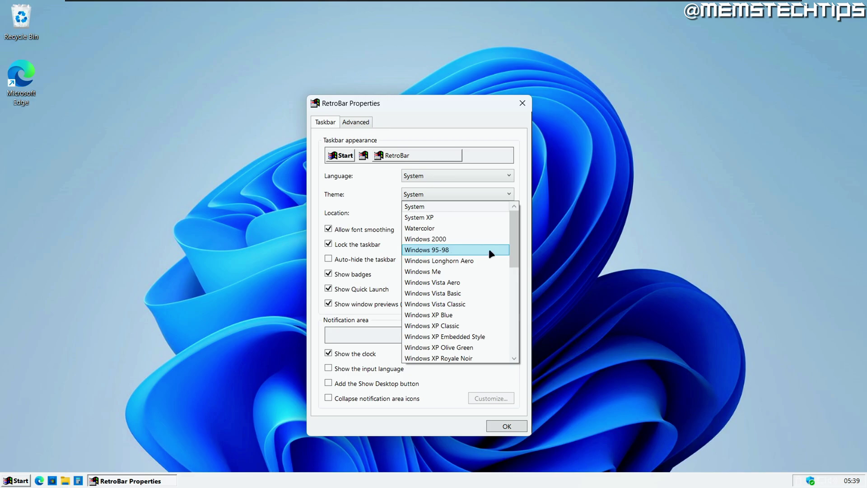
{"action": "left_click", "coordinate": [455, 252]}
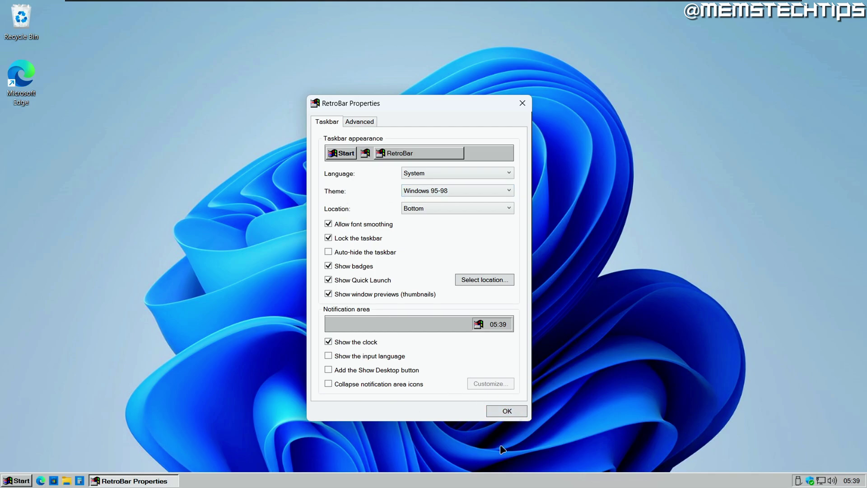
{"action": "left_click", "coordinate": [503, 410]}
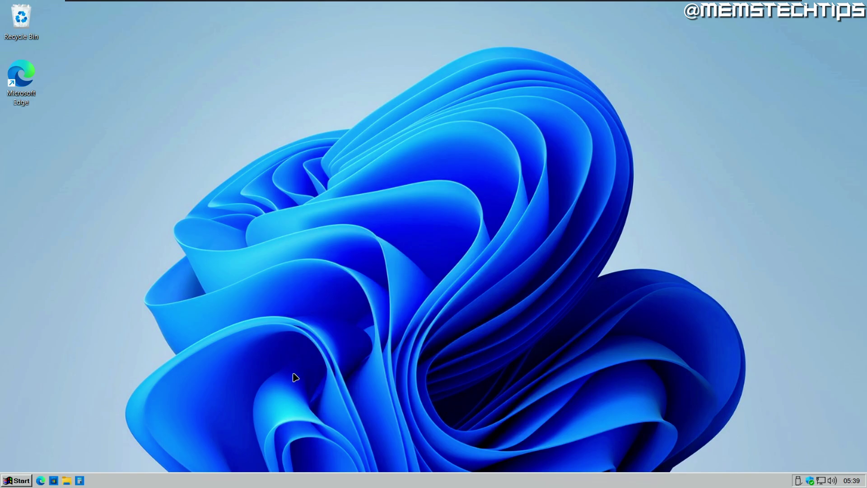
{"action": "left_click", "coordinate": [20, 482]}
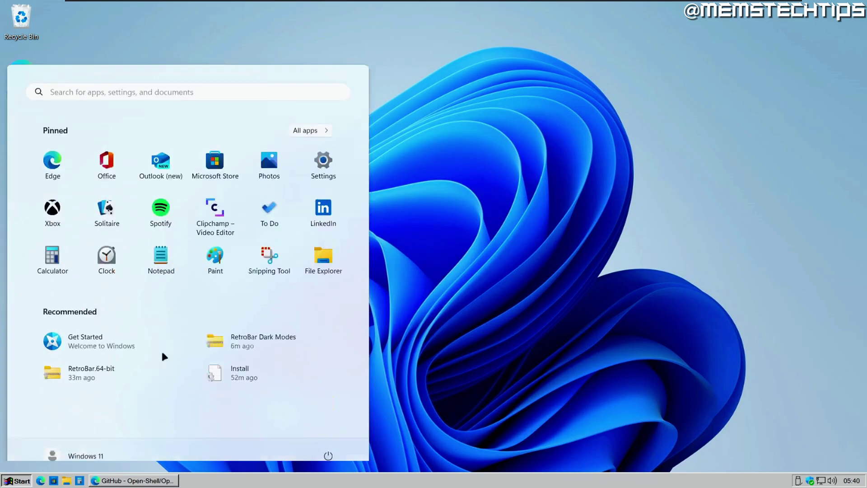
{"action": "left_click", "coordinate": [519, 260]}
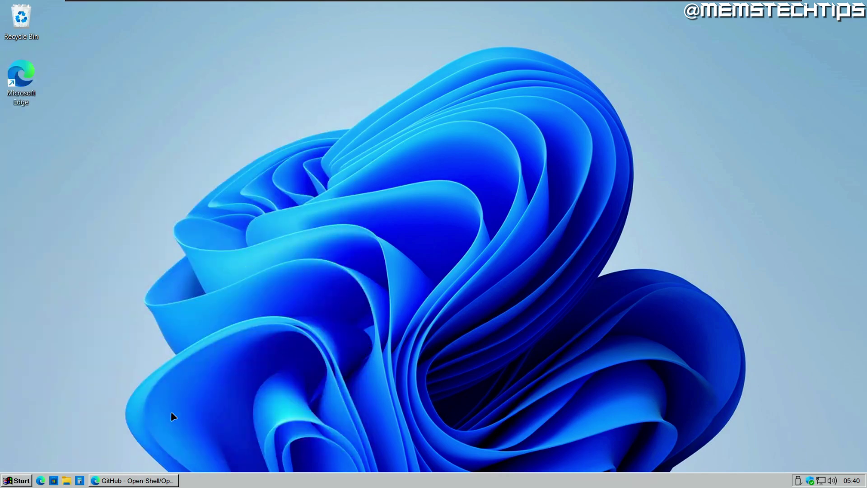
Step: Switch to the browser, look over the coddec/Classic-Shell repository and its releases, and close that page
{"action": "left_click", "coordinate": [131, 481]}
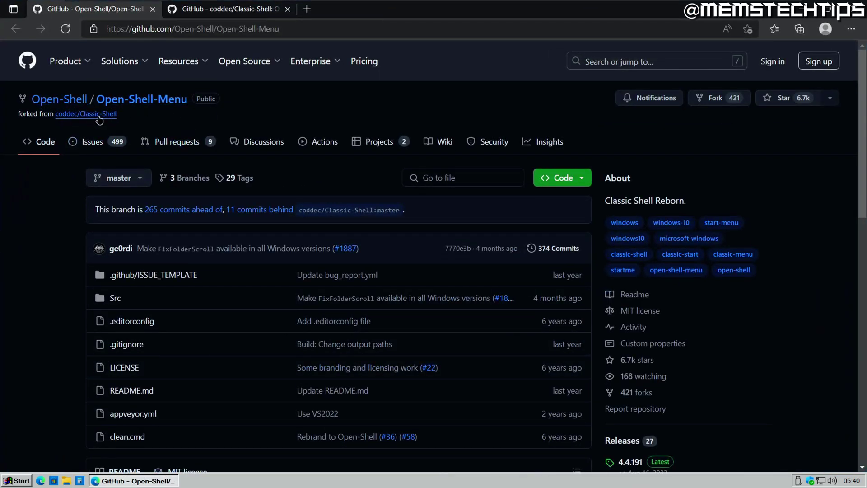
{"action": "left_click", "coordinate": [243, 11]}
{"action": "scroll", "coordinate": [683, 222], "scroll_direction": "down", "scroll_amount": 4}
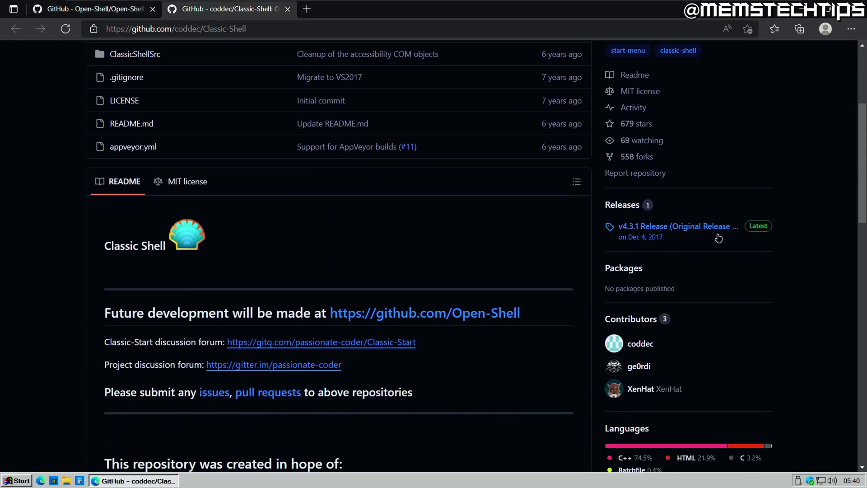
{"action": "scroll", "coordinate": [716, 238], "scroll_direction": "up", "scroll_amount": 4}
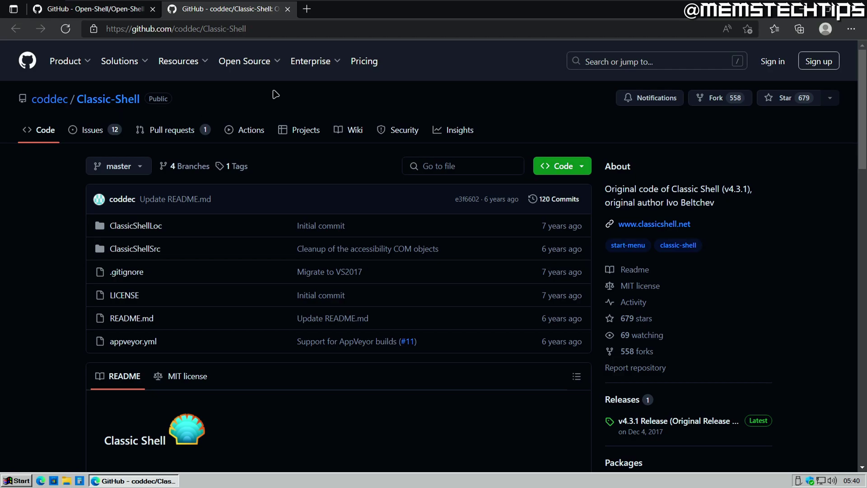
{"action": "left_click", "coordinate": [287, 9]}
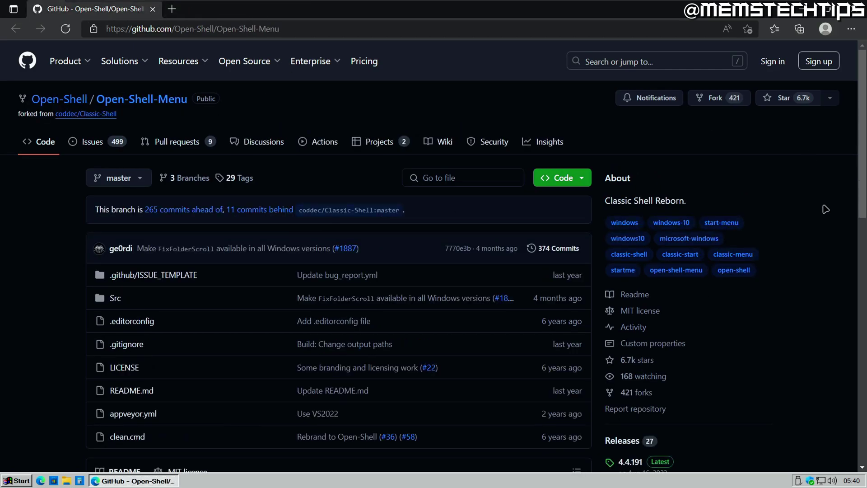
Step: Download OpenShellSetup_4_4_191.exe from the 4.4.191 release of Open-Shell-Menu and run the installer
{"action": "scroll", "coordinate": [782, 178], "scroll_direction": "down", "scroll_amount": 4}
{"action": "left_click", "coordinate": [641, 269]}
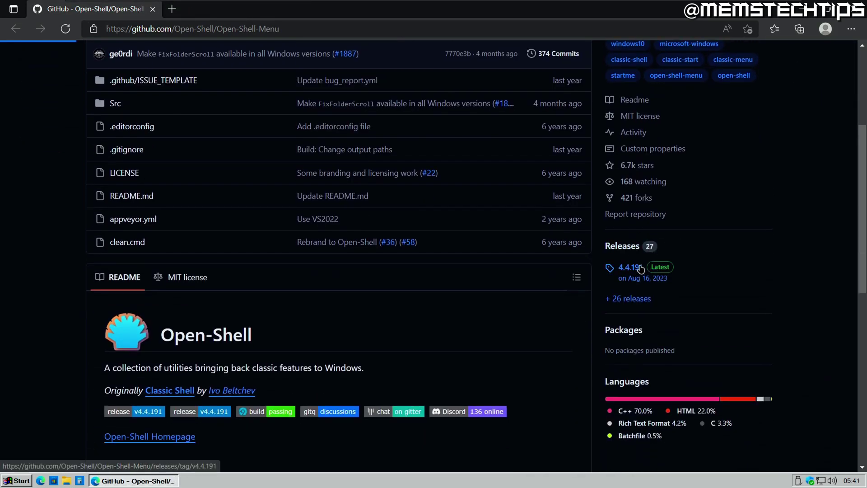
{"action": "scroll", "coordinate": [358, 219], "scroll_direction": "down", "scroll_amount": 3}
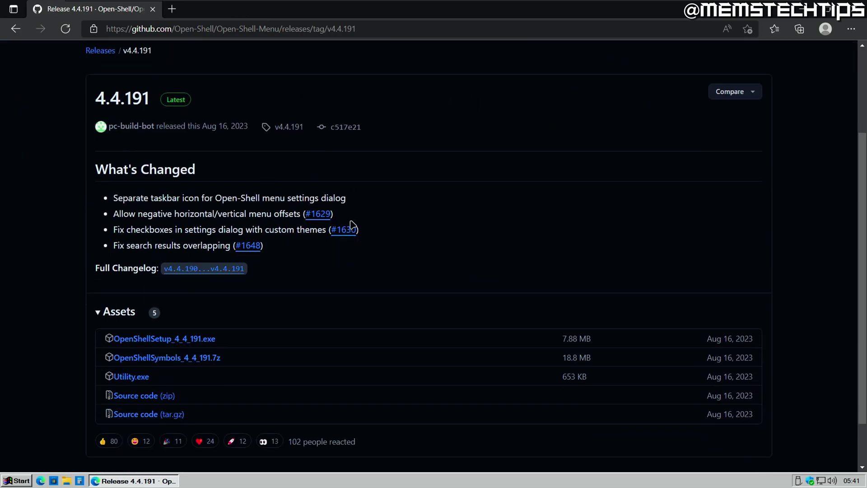
{"action": "scroll", "coordinate": [352, 225], "scroll_direction": "down", "scroll_amount": 2}
{"action": "left_click", "coordinate": [178, 285]}
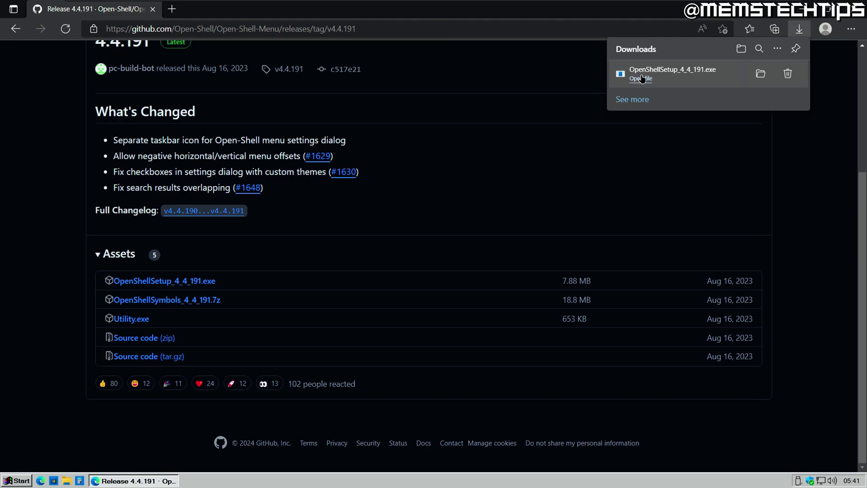
{"action": "left_click", "coordinate": [641, 78]}
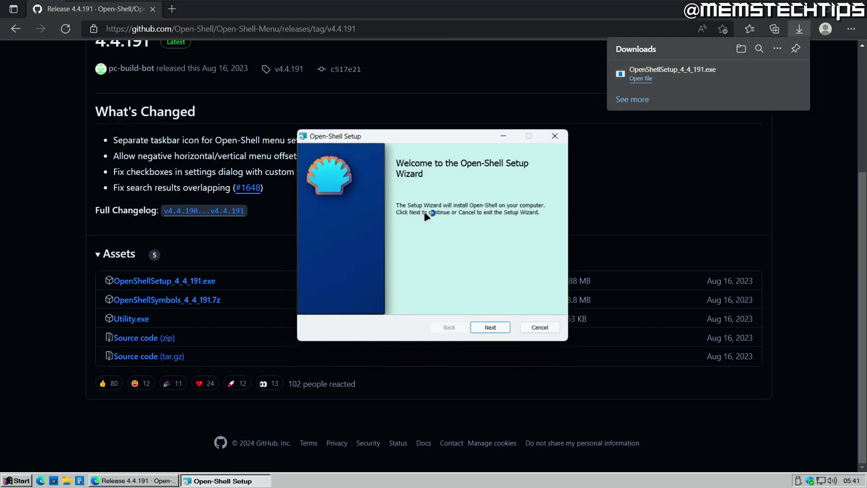
Step: Accept the license agreement, install Open-Shell with the default setup options, and minimize the browser
{"action": "left_click", "coordinate": [491, 328]}
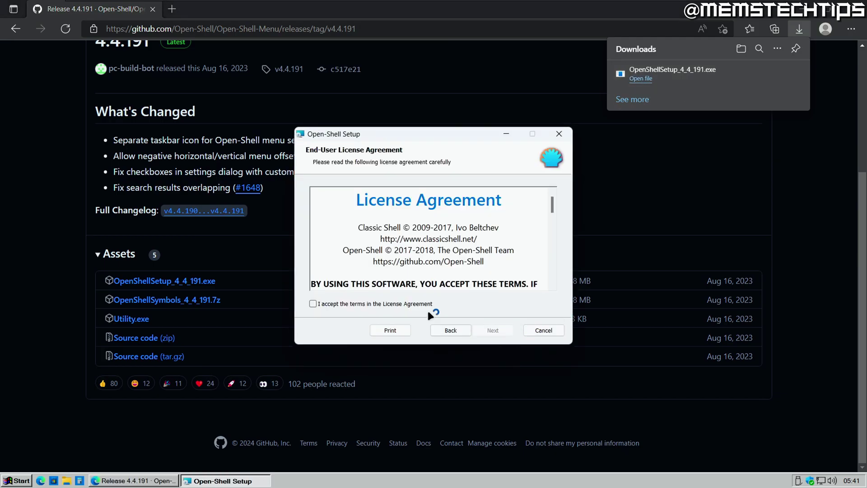
{"action": "left_click", "coordinate": [427, 304]}
{"action": "left_click", "coordinate": [493, 330]}
{"action": "left_click", "coordinate": [495, 330]}
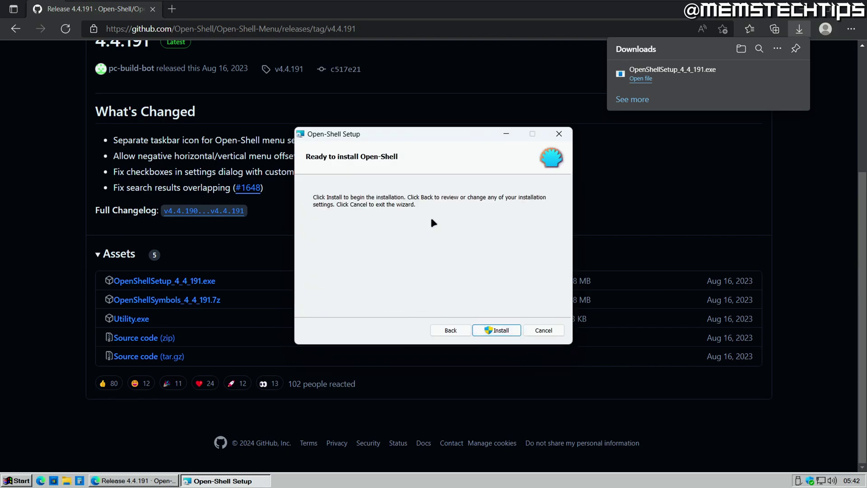
{"action": "left_click", "coordinate": [497, 330]}
{"action": "left_click", "coordinate": [493, 330]}
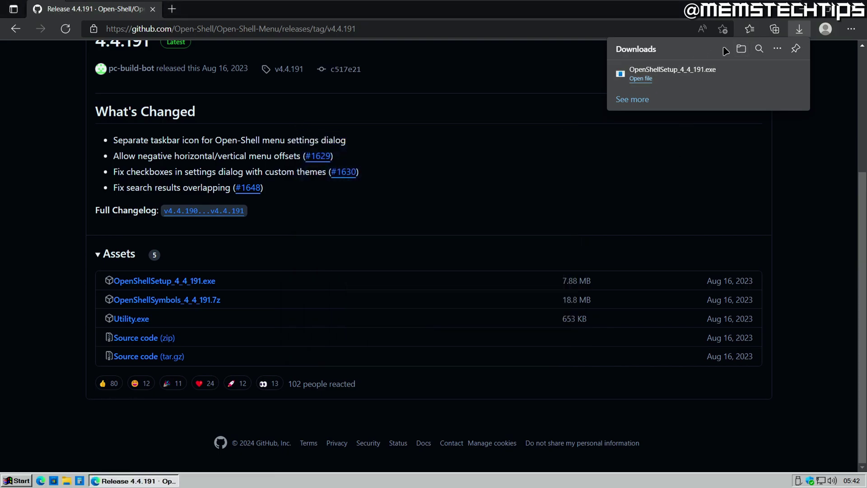
{"action": "left_click", "coordinate": [805, 7]}
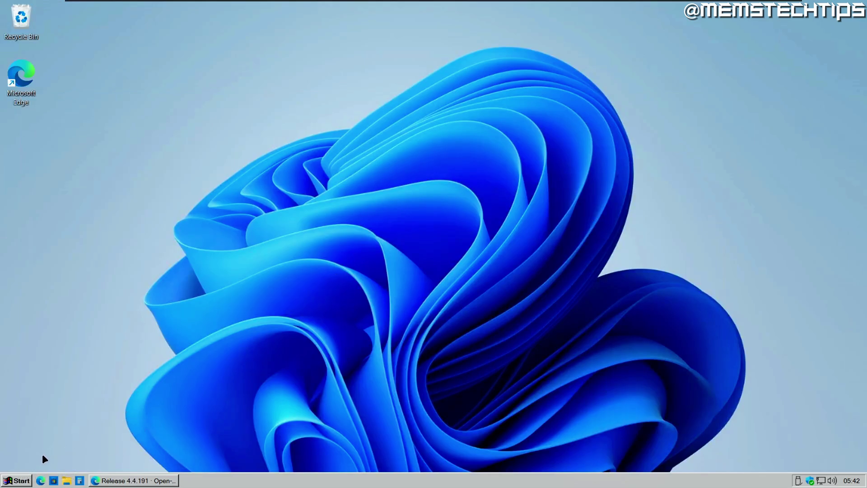
Step: Configure the Open-Shell Menu with the Windows 7 style and the Windows Aero skin
{"action": "left_click", "coordinate": [19, 482]}
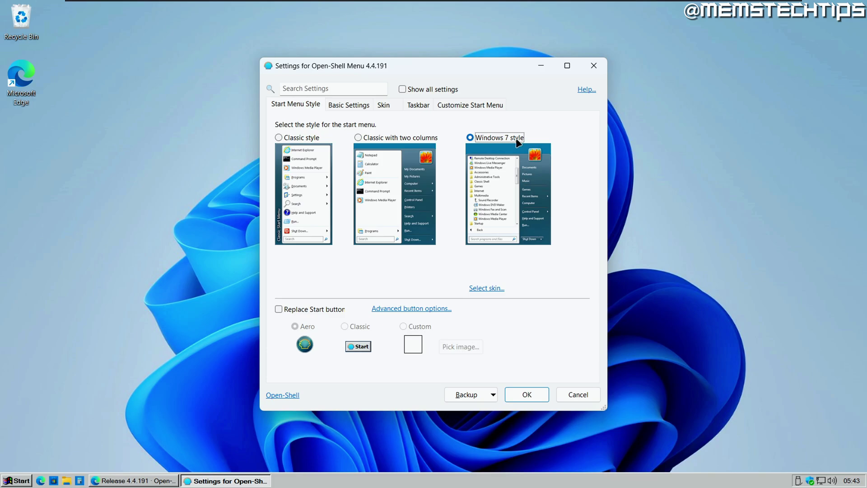
{"action": "left_click", "coordinate": [394, 103]}
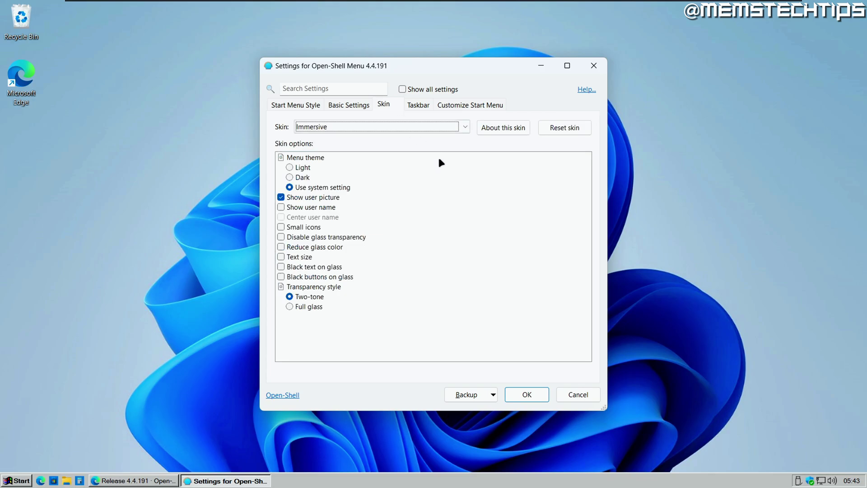
{"action": "left_click", "coordinate": [444, 126]}
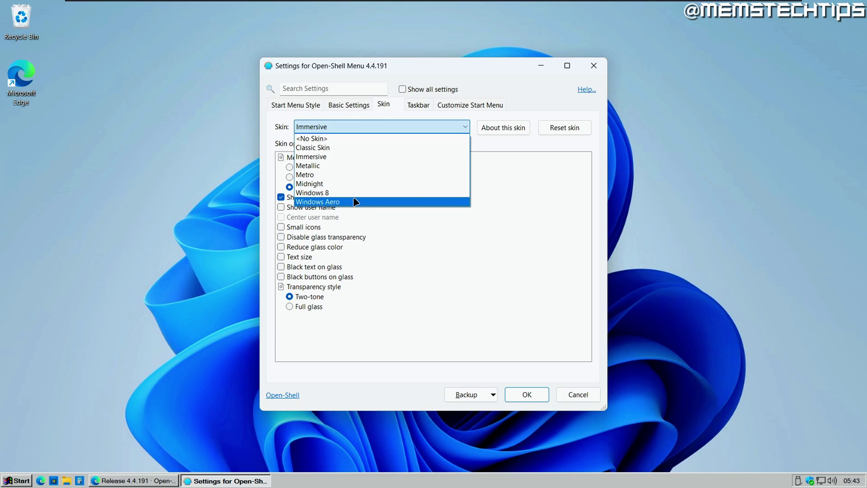
{"action": "left_click", "coordinate": [357, 201]}
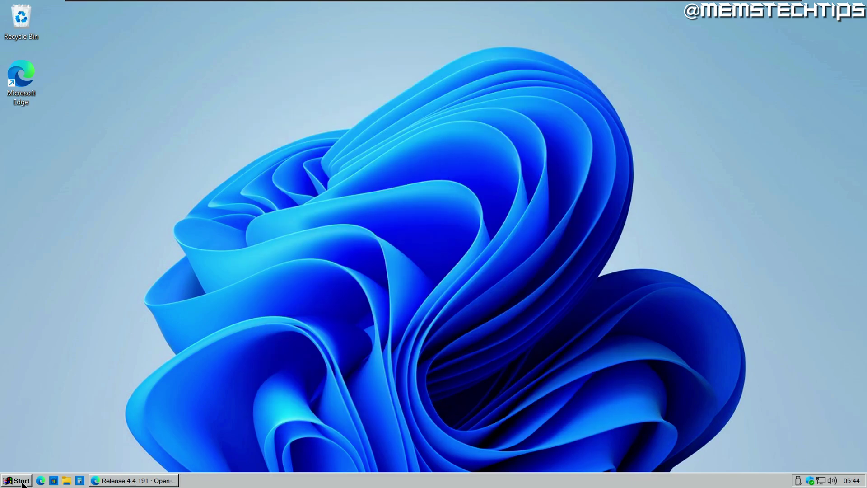
Step: Test the Open-Shell Start menu and view the original Windows Start menu from it
{"action": "left_click", "coordinate": [22, 482]}
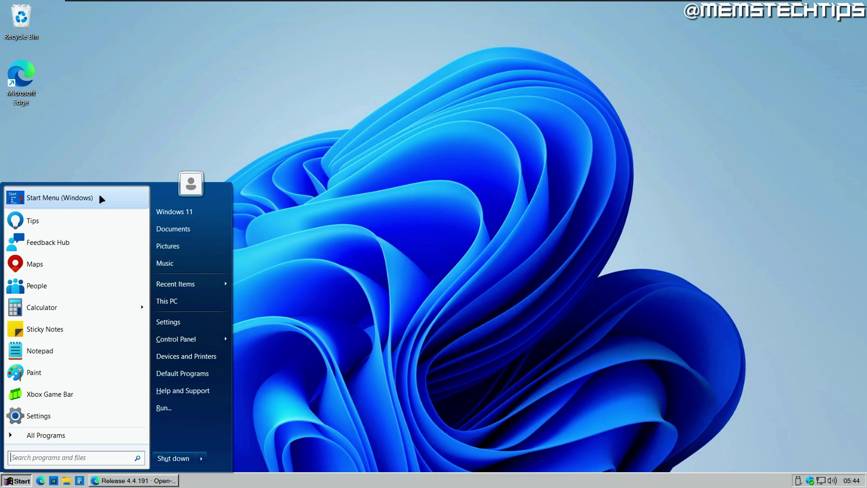
{"action": "left_click", "coordinate": [86, 200]}
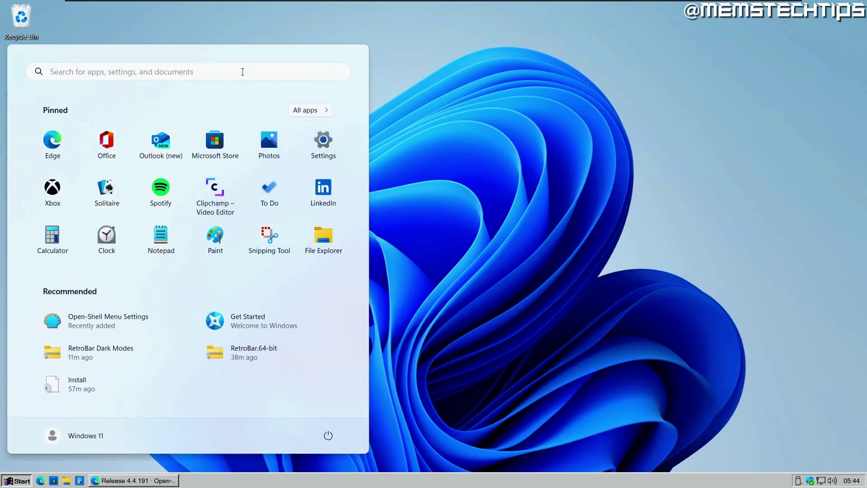
{"action": "left_click", "coordinate": [467, 112]}
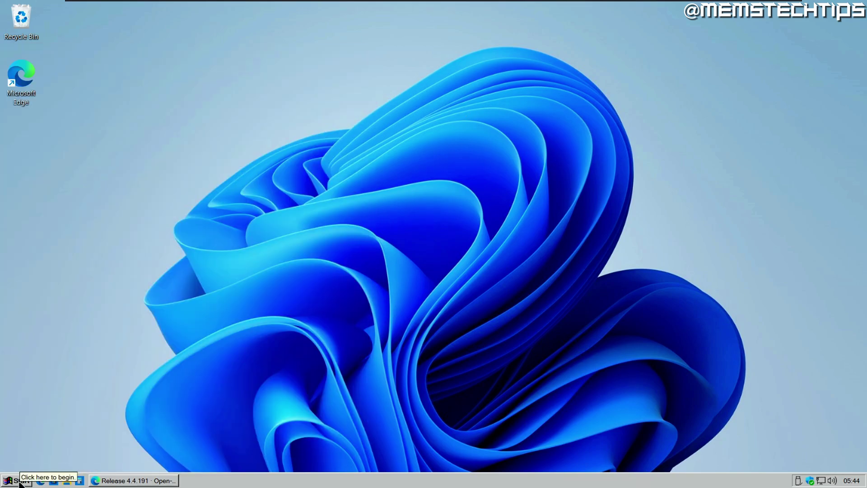
Step: Unpin Start Menu (Windows) from the Open-Shell Start menu and remove Tips, Feedback Hub and Maps from its list
{"action": "left_click", "coordinate": [19, 483]}
{"action": "right_click", "coordinate": [49, 181]}
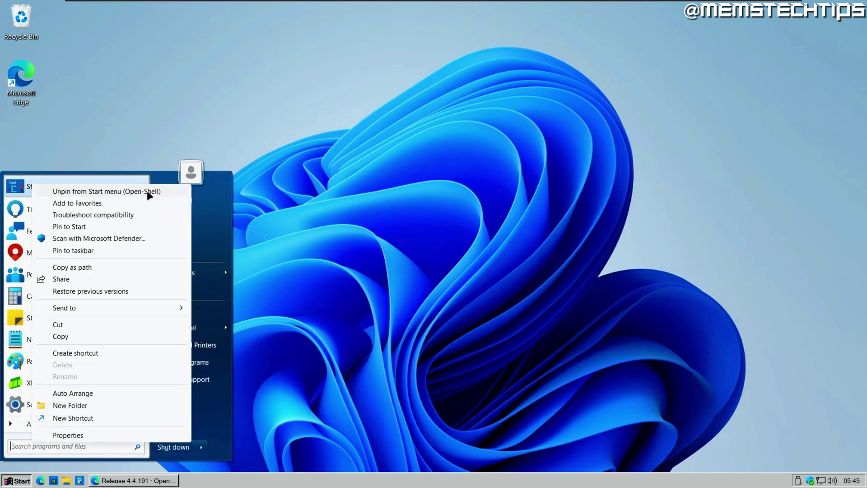
{"action": "left_click", "coordinate": [111, 193]}
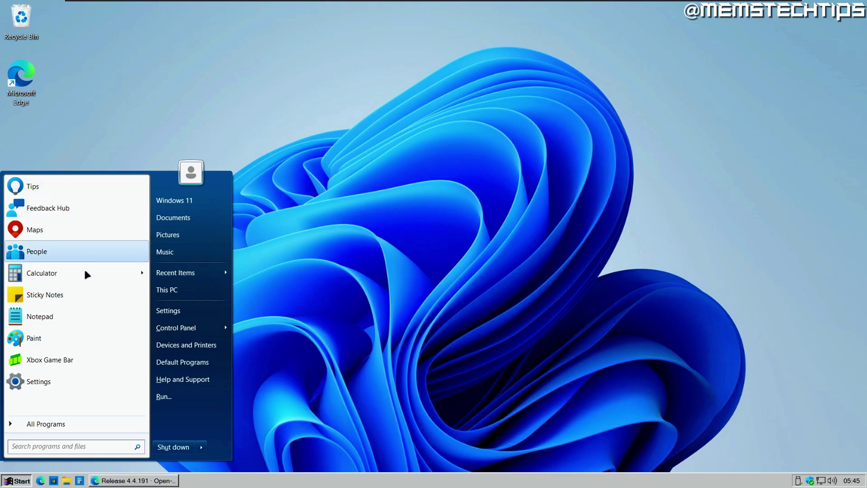
{"action": "right_click", "coordinate": [42, 183]}
{"action": "left_click", "coordinate": [84, 244]}
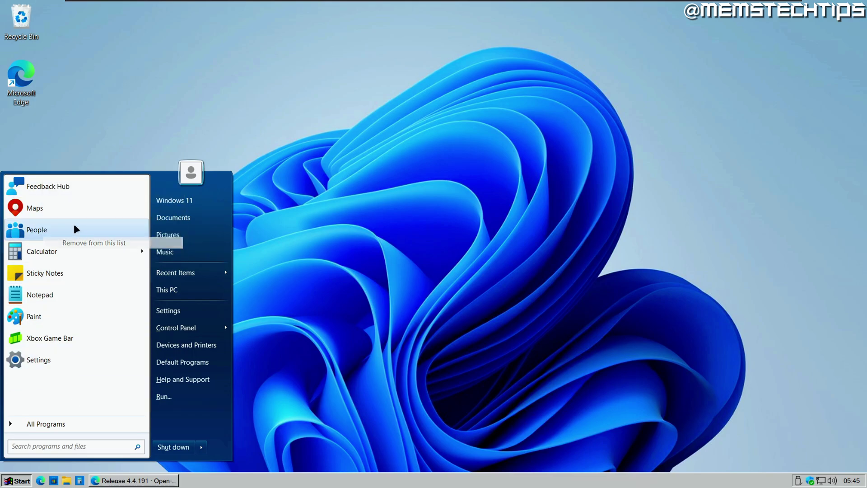
{"action": "right_click", "coordinate": [55, 187]}
{"action": "left_click", "coordinate": [138, 247]}
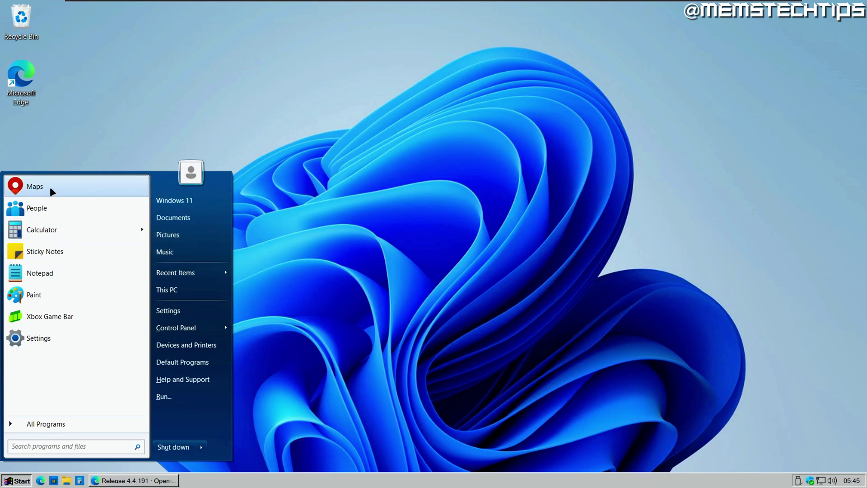
{"action": "right_click", "coordinate": [51, 185]}
{"action": "left_click", "coordinate": [109, 247]}
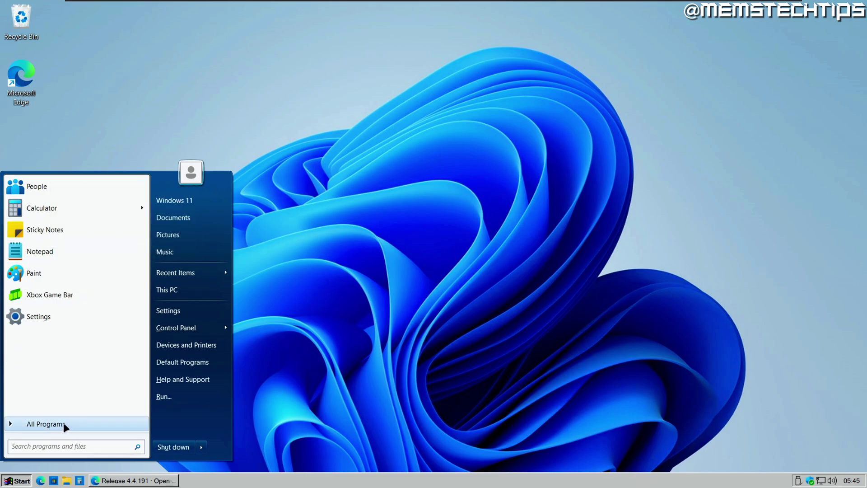
Step: Pin Microsoft Edge from All Programs to the Open-Shell Start menu and expand the Control Panel items
{"action": "mouse_move", "coordinate": [70, 422]}
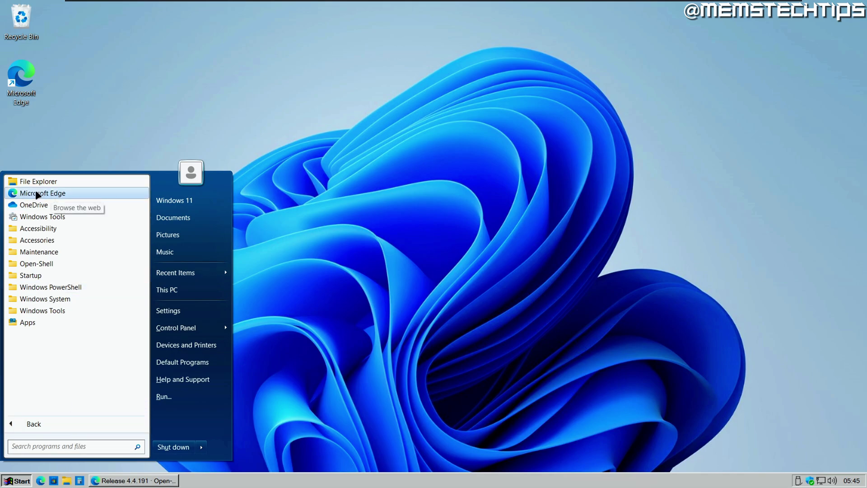
{"action": "right_click", "coordinate": [78, 193]}
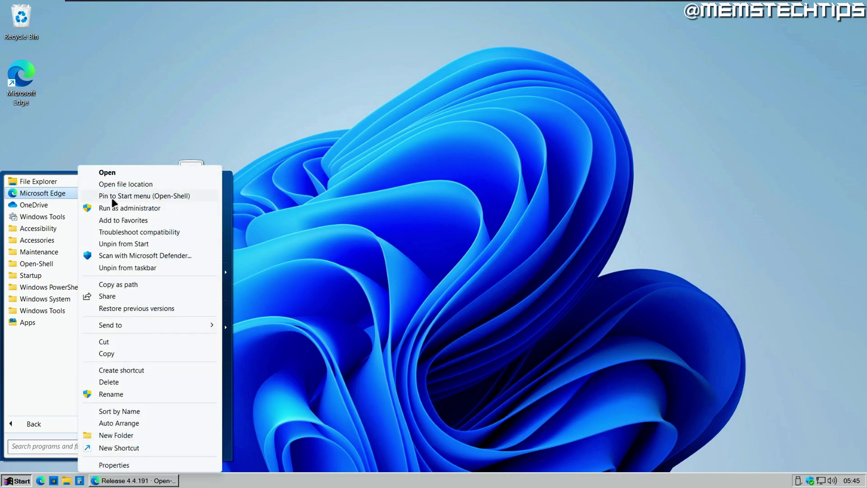
{"action": "left_click", "coordinate": [166, 197]}
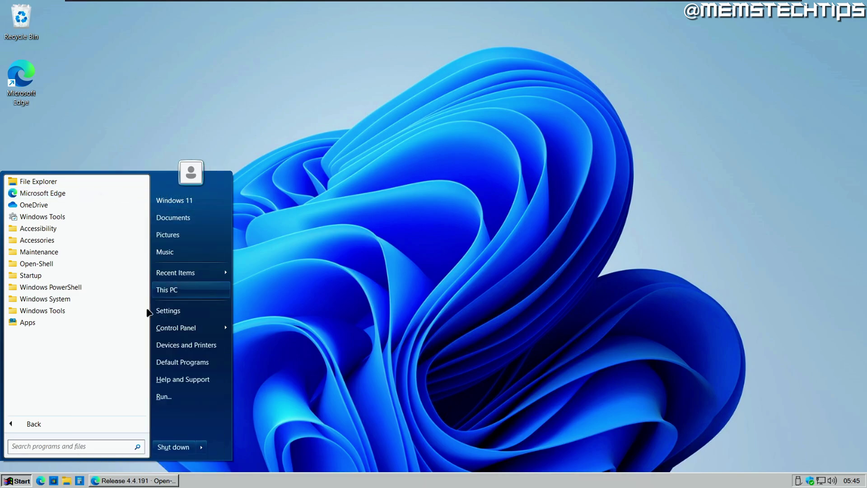
{"action": "left_click", "coordinate": [44, 423]}
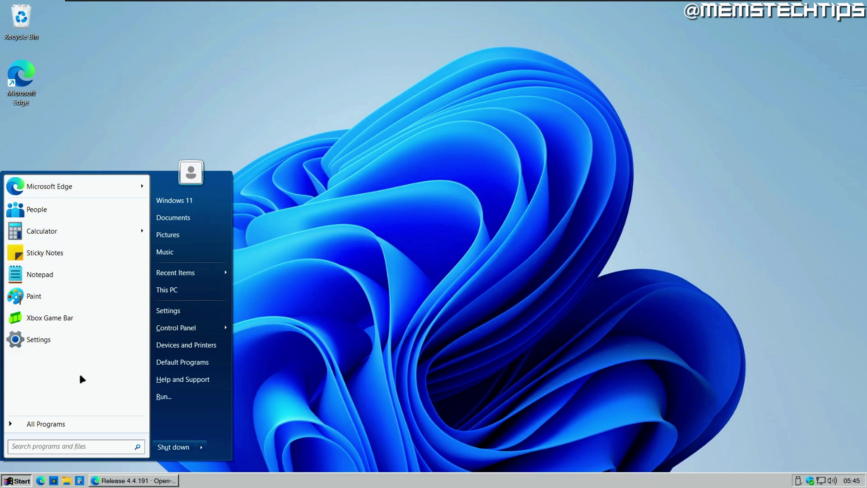
{"action": "key", "text": "c"}
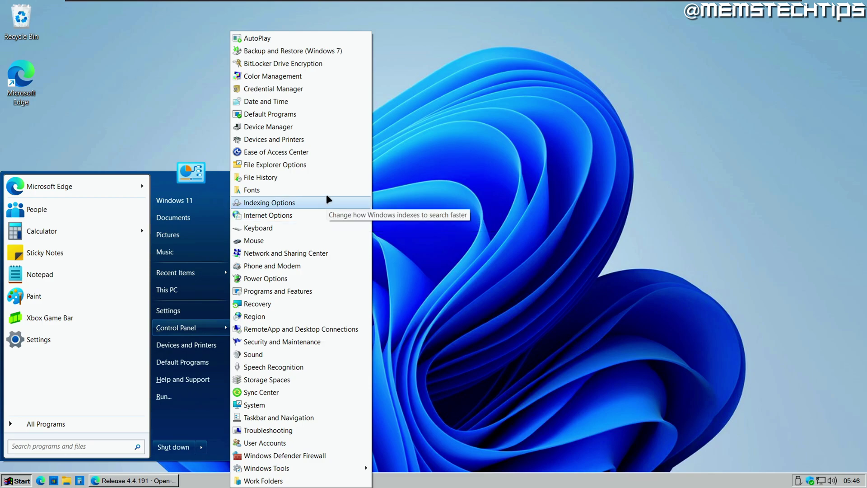
Step: View Devices and Printers from the Start menu's Control Panel items, close its window and look over the Start menu
{"action": "left_click", "coordinate": [312, 138]}
{"action": "left_click_drag", "start_coordinate": [392, 88], "coordinate": [387, 89]}
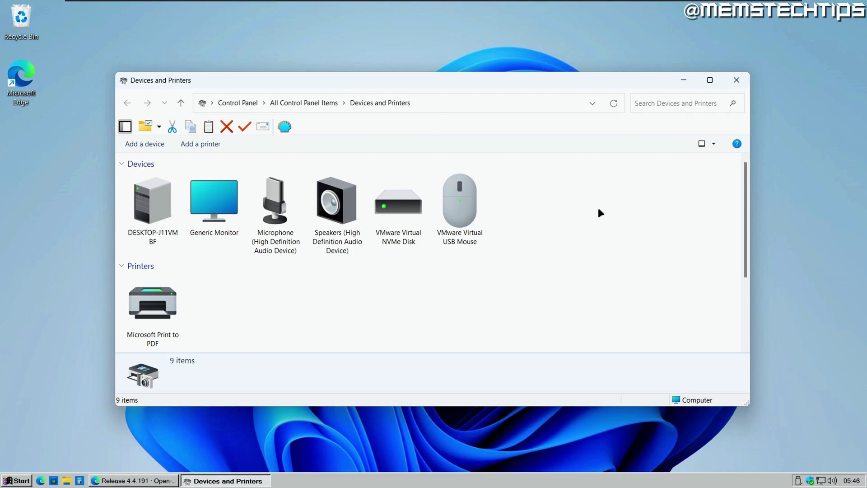
{"action": "left_click", "coordinate": [737, 81]}
{"action": "left_click", "coordinate": [25, 478]}
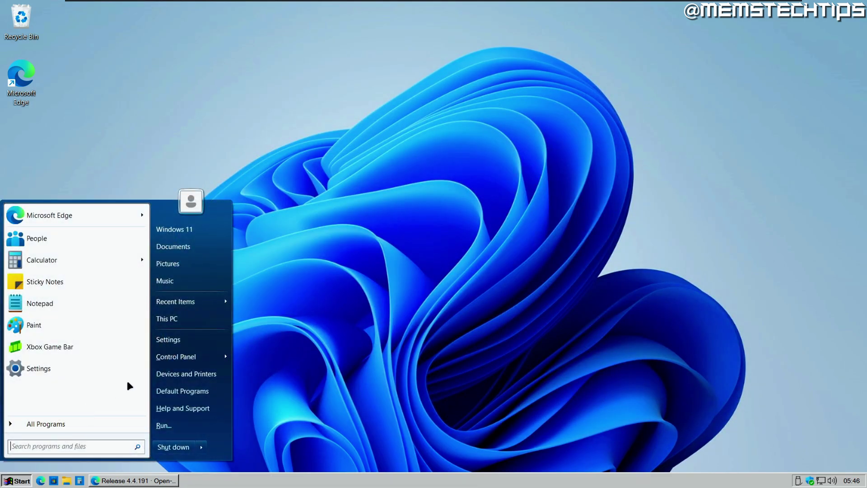
{"action": "mouse_move", "coordinate": [188, 357]}
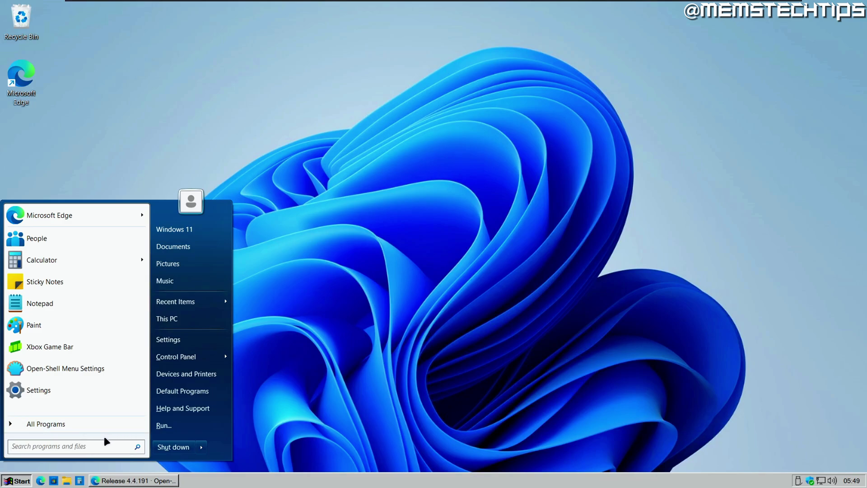
{"action": "left_click", "coordinate": [259, 412]}
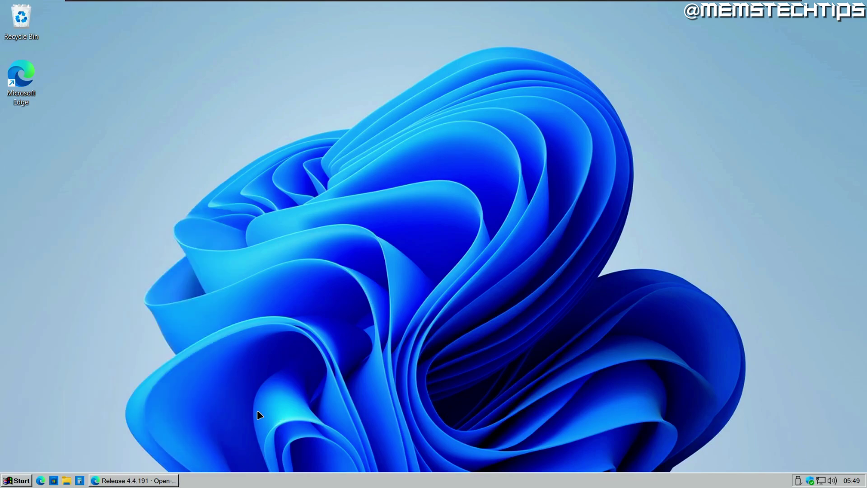
Step: Enable Show all settings in Open-Shell Menu Settings, opened from the Open-Shell folder in All Programs, and save
{"action": "left_click", "coordinate": [18, 481]}
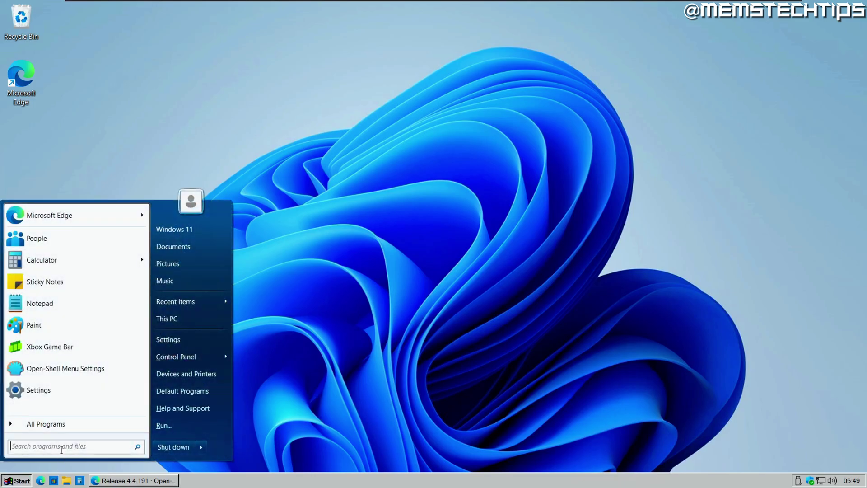
{"action": "left_click", "coordinate": [45, 426]}
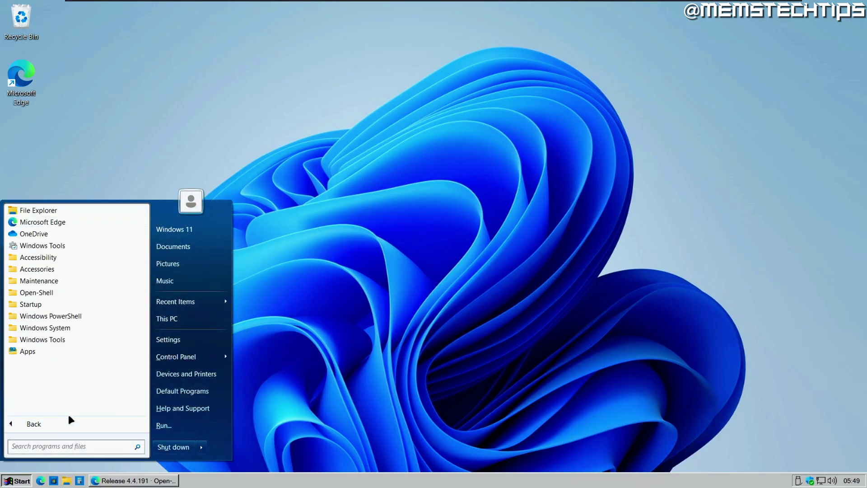
{"action": "left_click", "coordinate": [40, 293]}
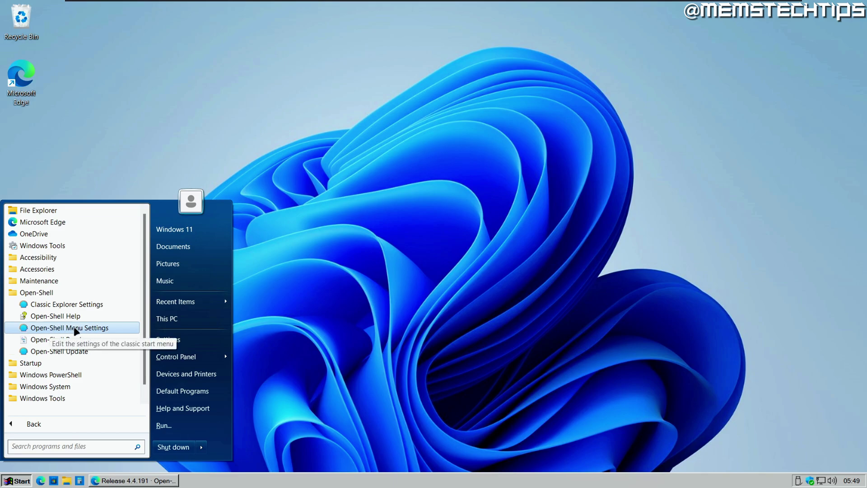
{"action": "left_click", "coordinate": [54, 329]}
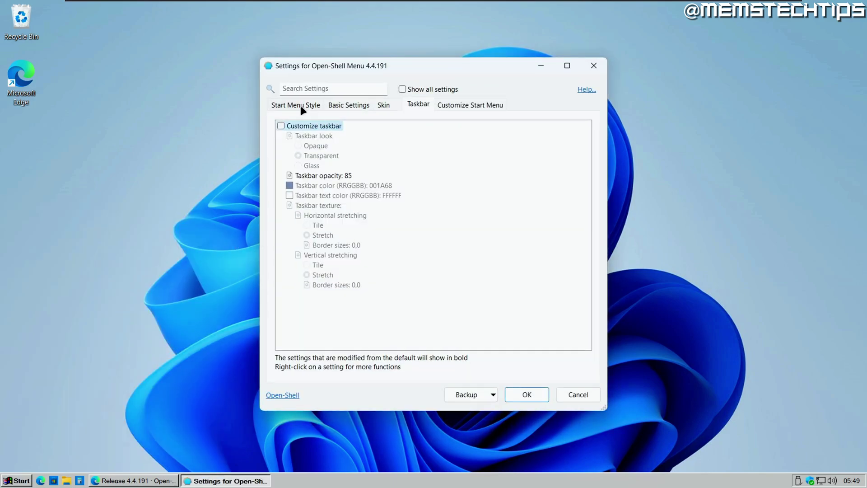
{"action": "left_click", "coordinate": [300, 105]}
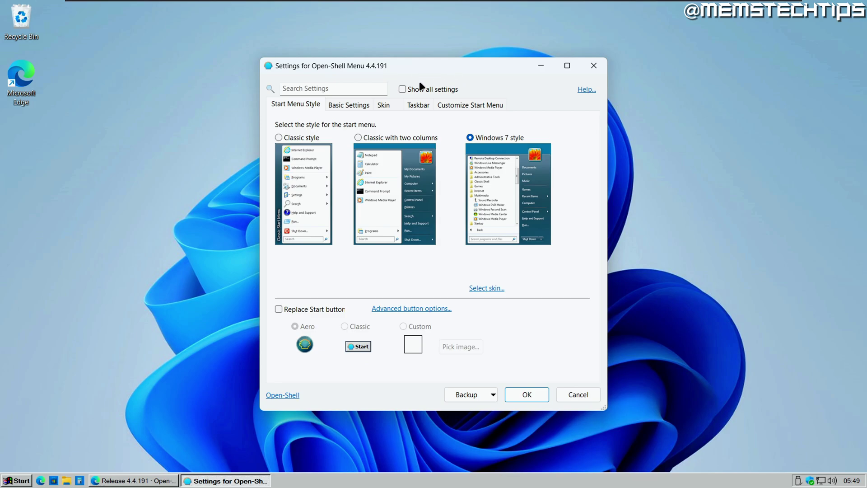
{"action": "left_click", "coordinate": [402, 89]}
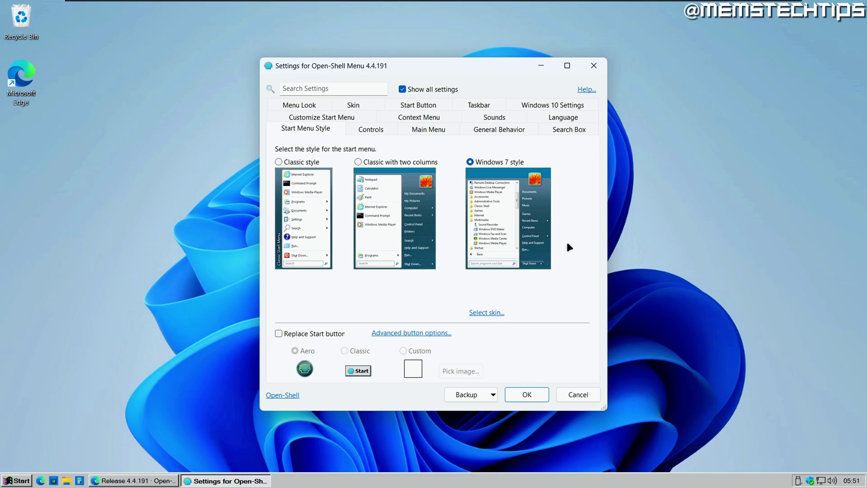
{"action": "left_click", "coordinate": [526, 394]}
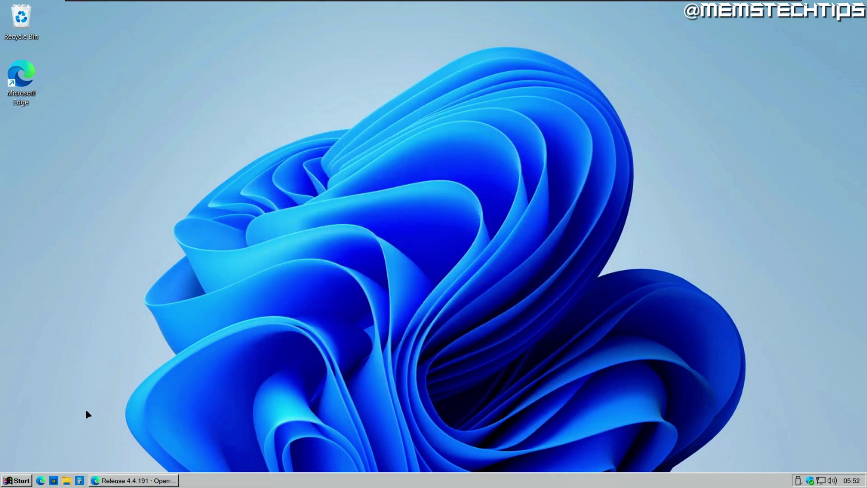
Step: Exit RetroBar to bring back the standard Windows 11 taskbar
{"action": "left_click", "coordinate": [23, 479]}
{"action": "right_click", "coordinate": [377, 484]}
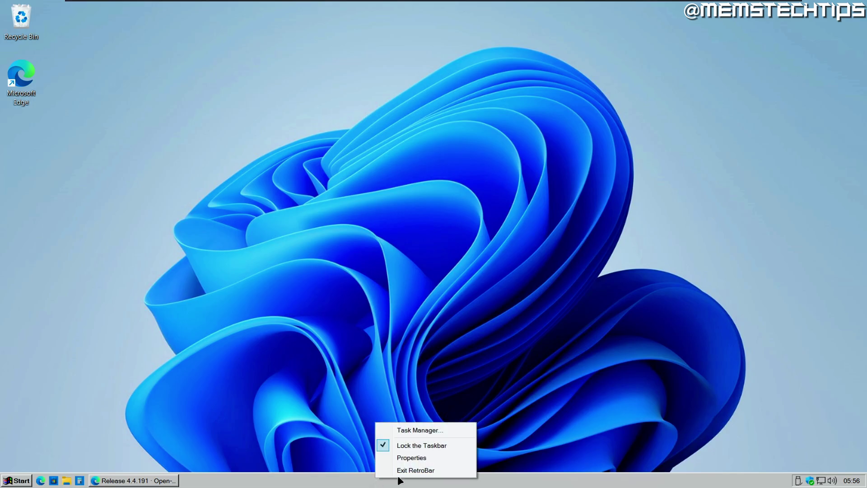
{"action": "left_click", "coordinate": [424, 470]}
Step: Permanently delete the RetroBar.64-bit folder from Local Disk (C:) and close File Explorer
{"action": "left_click", "coordinate": [223, 474]}
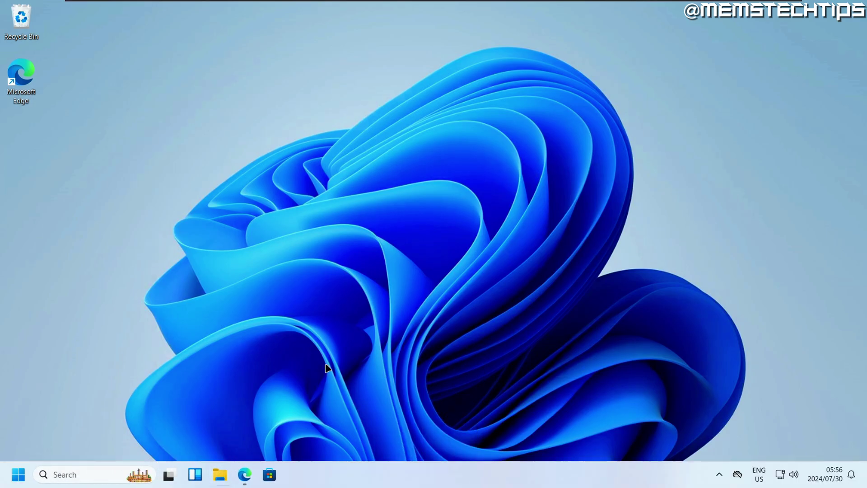
{"action": "scroll", "coordinate": [265, 286], "scroll_direction": "down", "scroll_amount": 2}
{"action": "scroll", "coordinate": [163, 271], "scroll_direction": "down", "scroll_amount": 3}
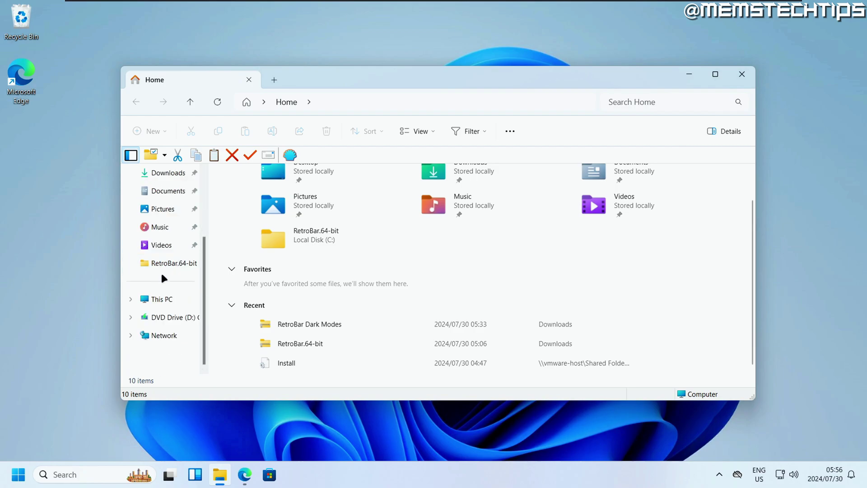
{"action": "left_click", "coordinate": [158, 297]}
{"action": "double_click", "coordinate": [280, 189]}
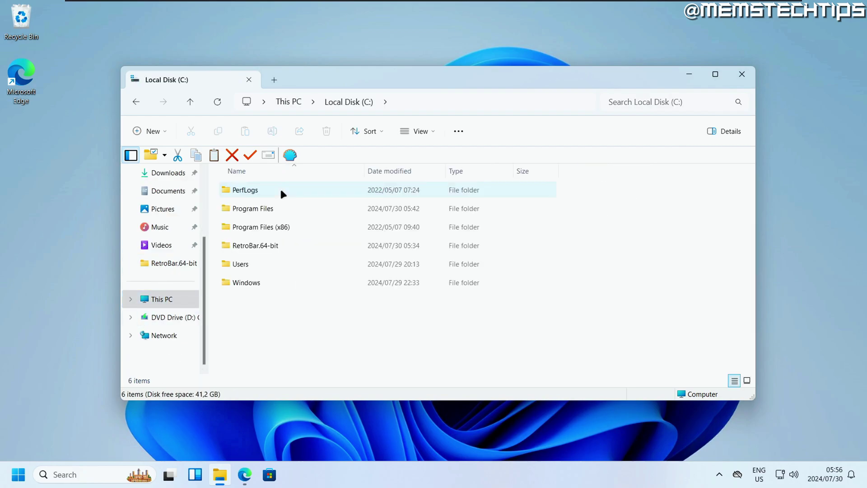
{"action": "left_click", "coordinate": [262, 244]}
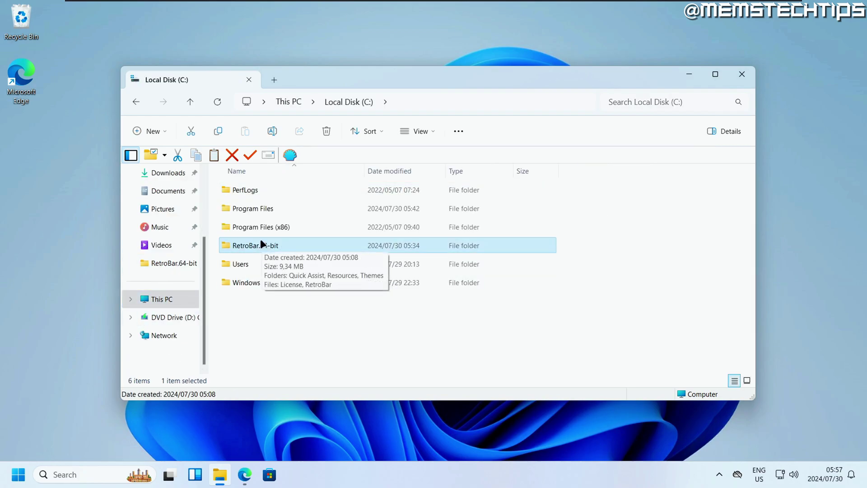
{"action": "left_click", "coordinate": [327, 131]}
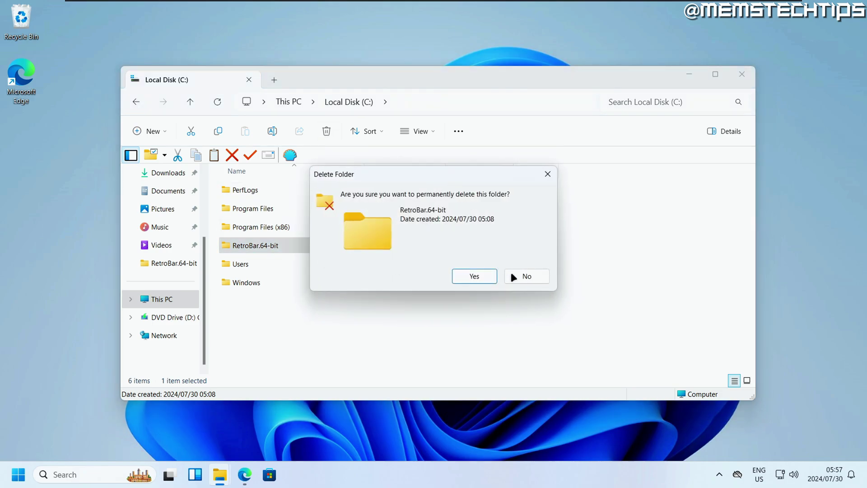
{"action": "left_click", "coordinate": [476, 276]}
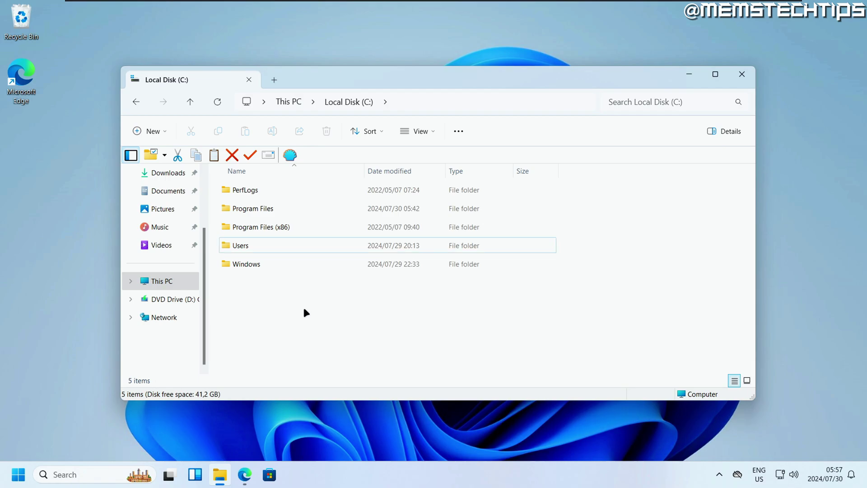
{"action": "left_click", "coordinate": [742, 74]}
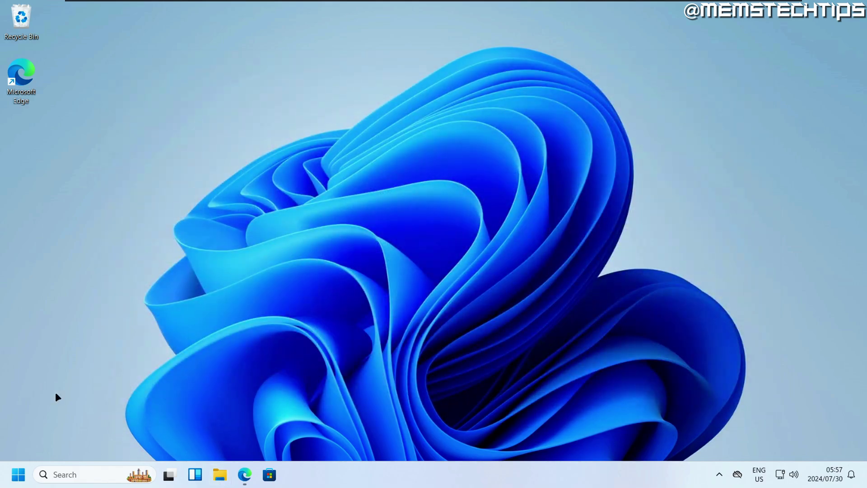
Step: Try to uninstall Open-Shell through Programs and Features, close the window and open the Start menu
{"action": "left_click", "coordinate": [18, 476]}
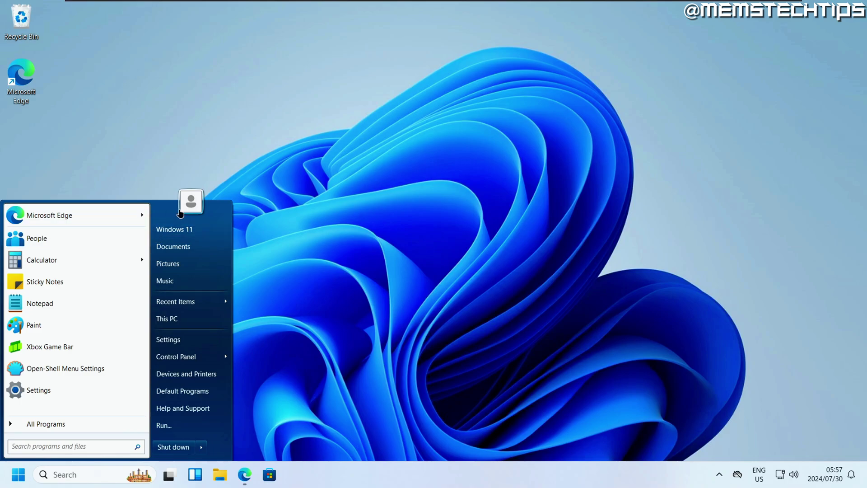
{"action": "mouse_move", "coordinate": [190, 357]}
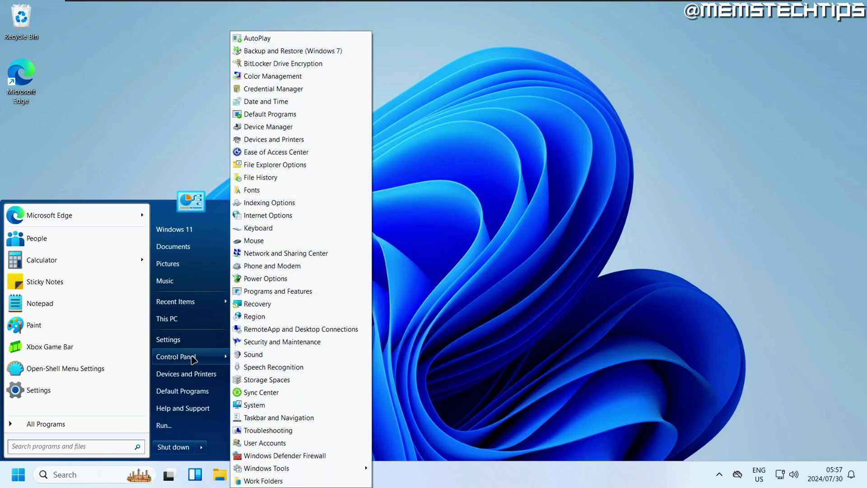
{"action": "left_click", "coordinate": [301, 291]}
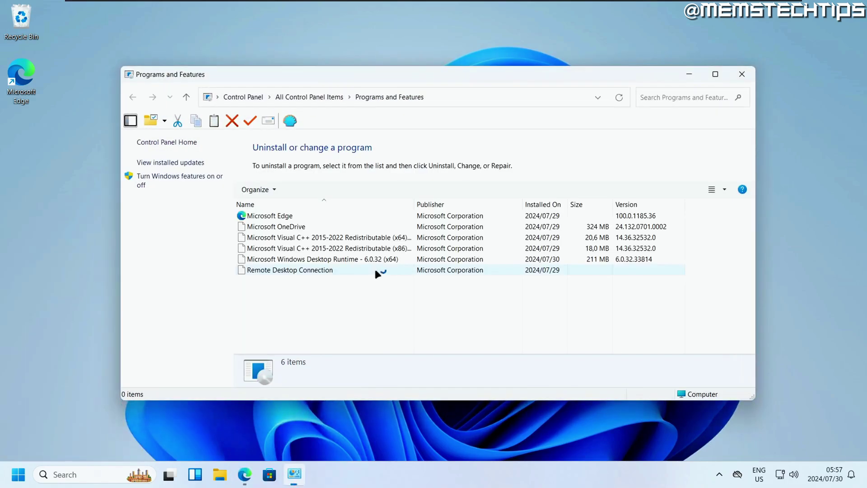
{"action": "left_click", "coordinate": [281, 271]}
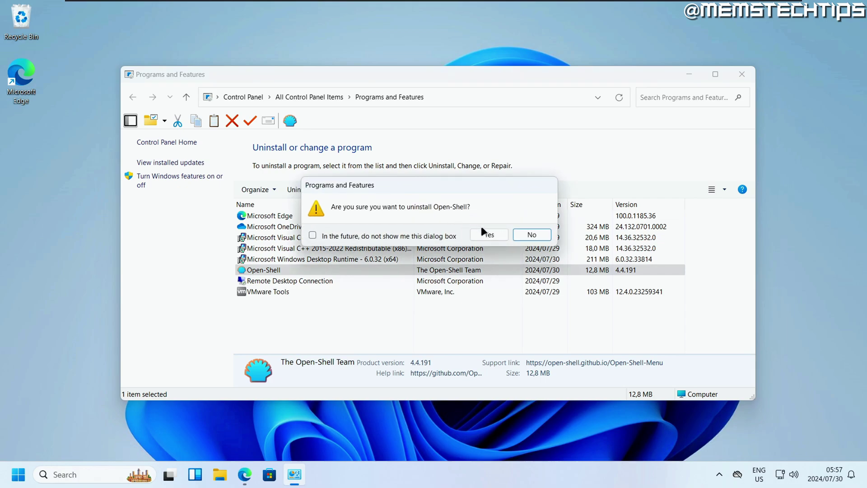
{"action": "left_click", "coordinate": [481, 231]}
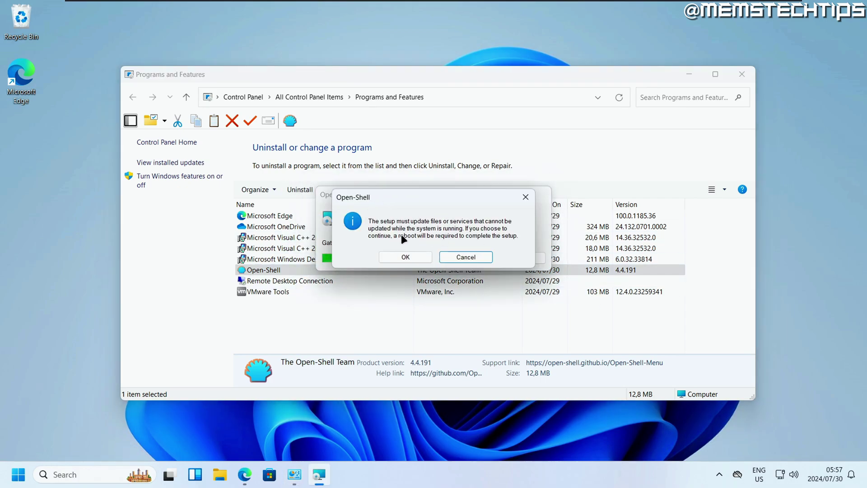
{"action": "left_click", "coordinate": [465, 256]}
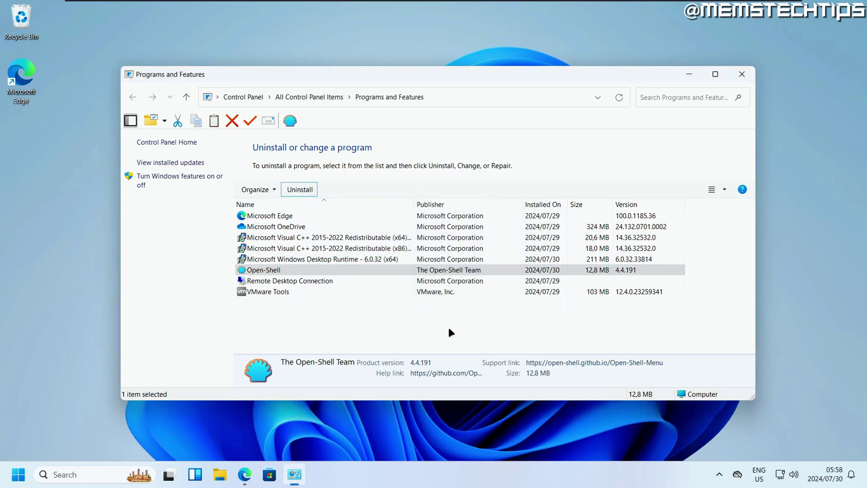
{"action": "left_click", "coordinate": [744, 75]}
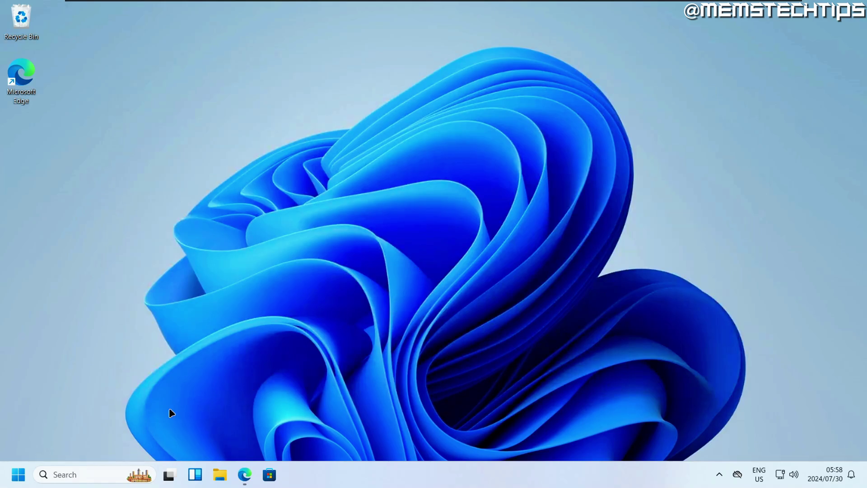
{"action": "left_click", "coordinate": [18, 475]}
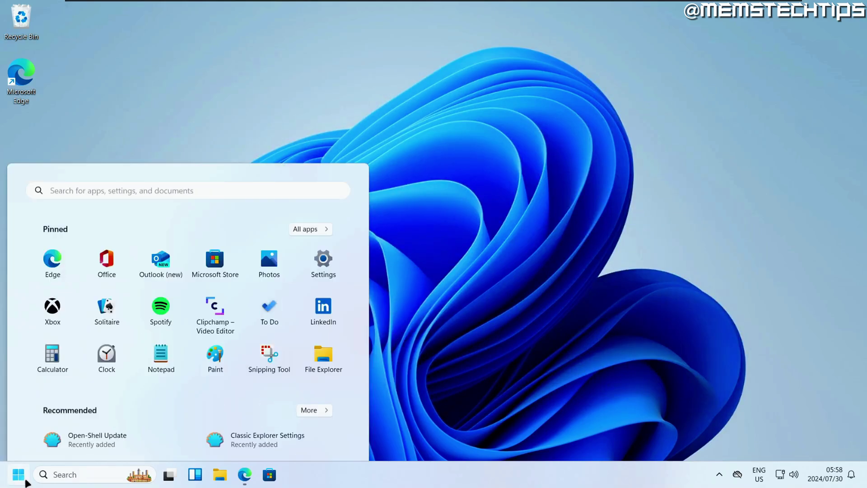